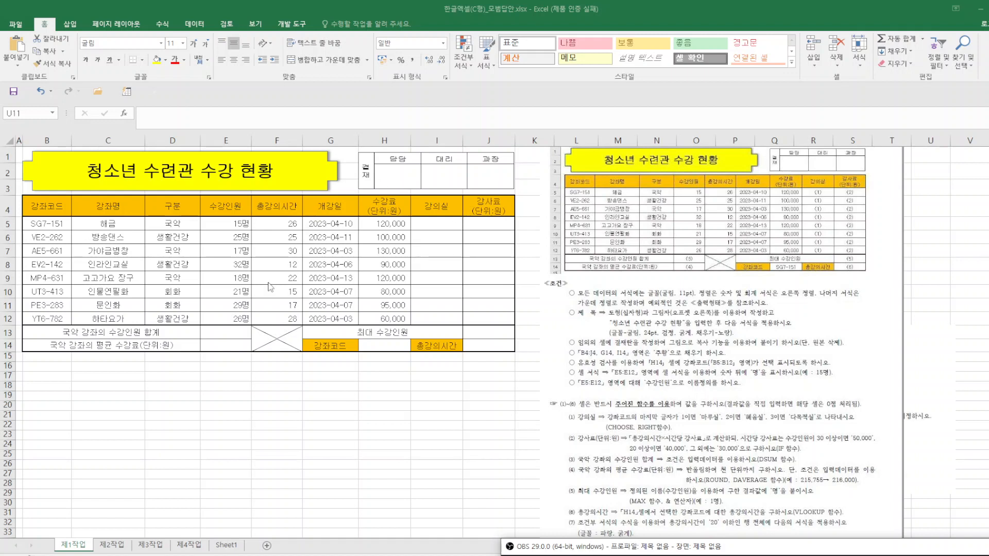
Delete the custom number format #,##0"명" used by the enrolment cells E5:E12
left_click_drag(226, 222, 226, 320)
right_click(234, 252)
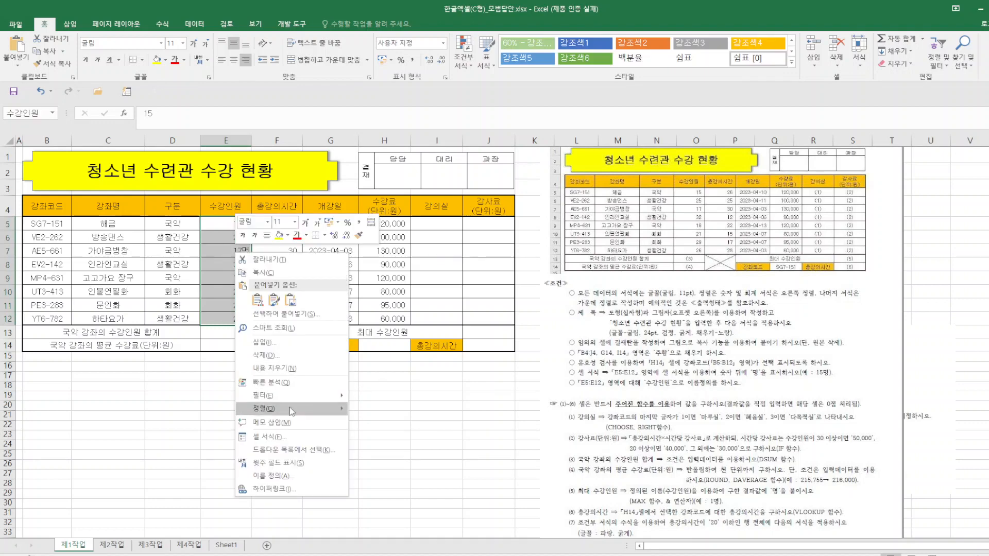
left_click(284, 436)
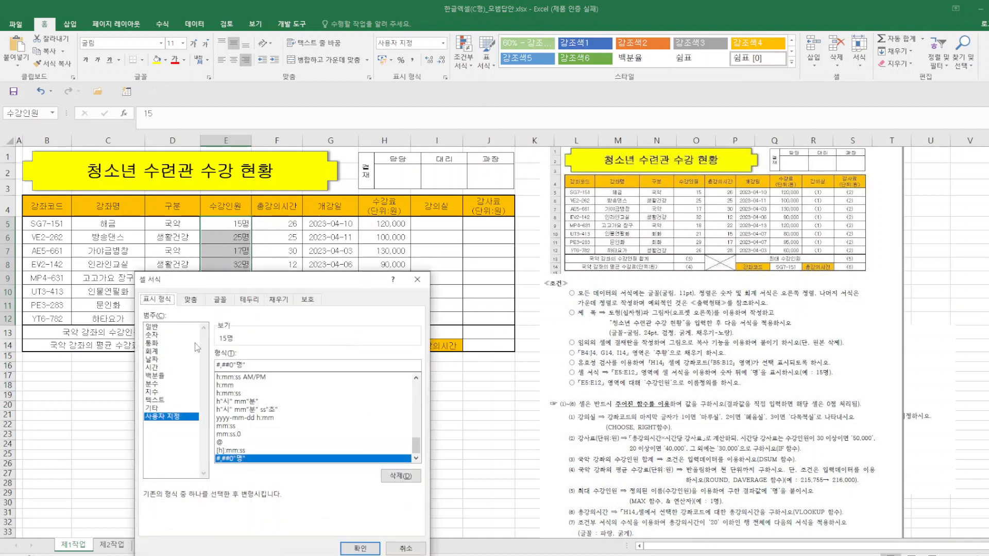
left_click(400, 475)
left_click(360, 547)
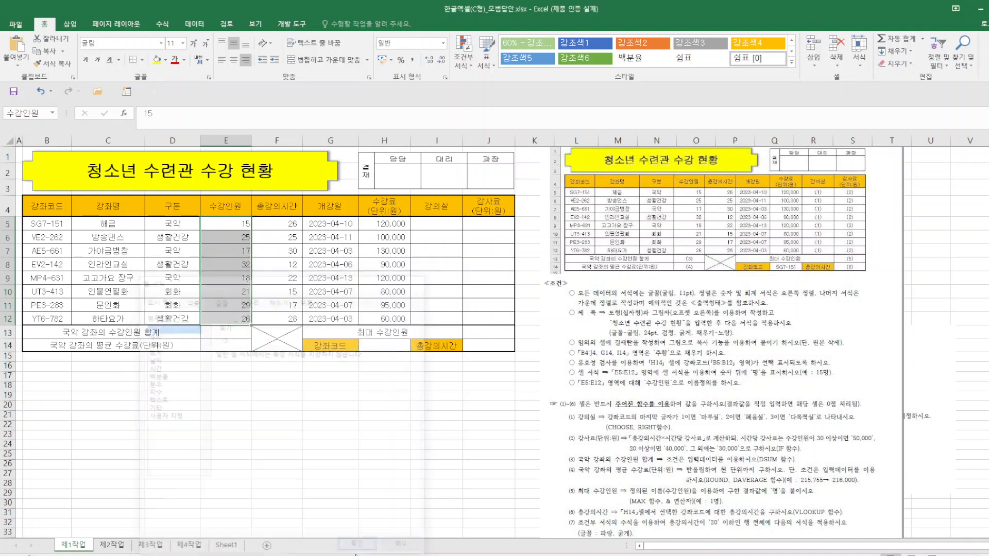
Apply a custom number format to E5:E12 that adds 명 after the G/표준 number
right_click(226, 284)
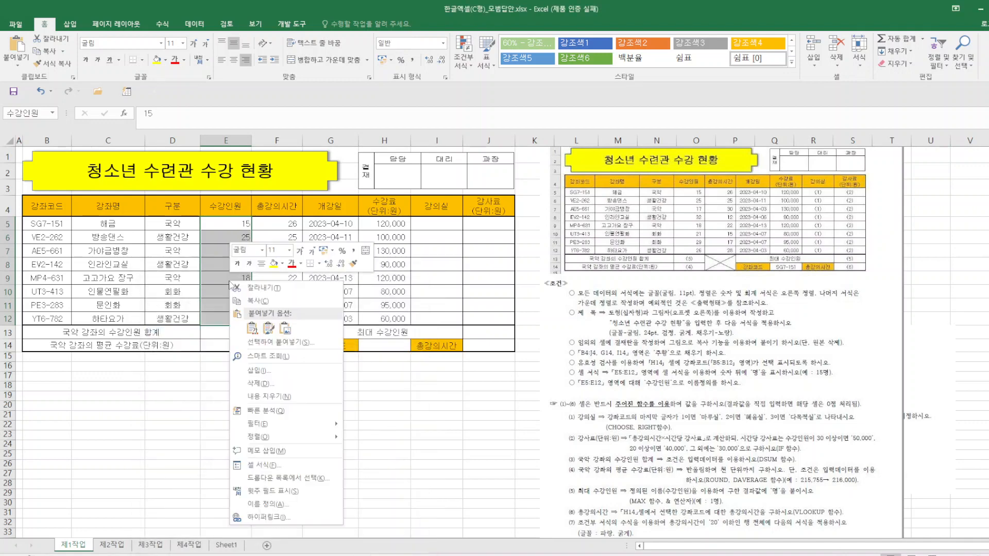
left_click(274, 462)
left_click(164, 416)
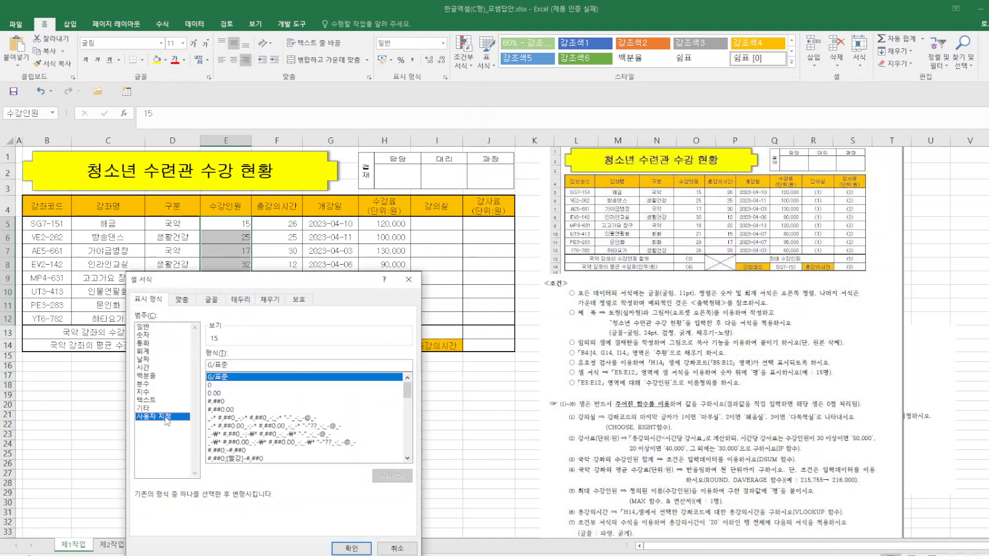
left_click(234, 367)
type("a")
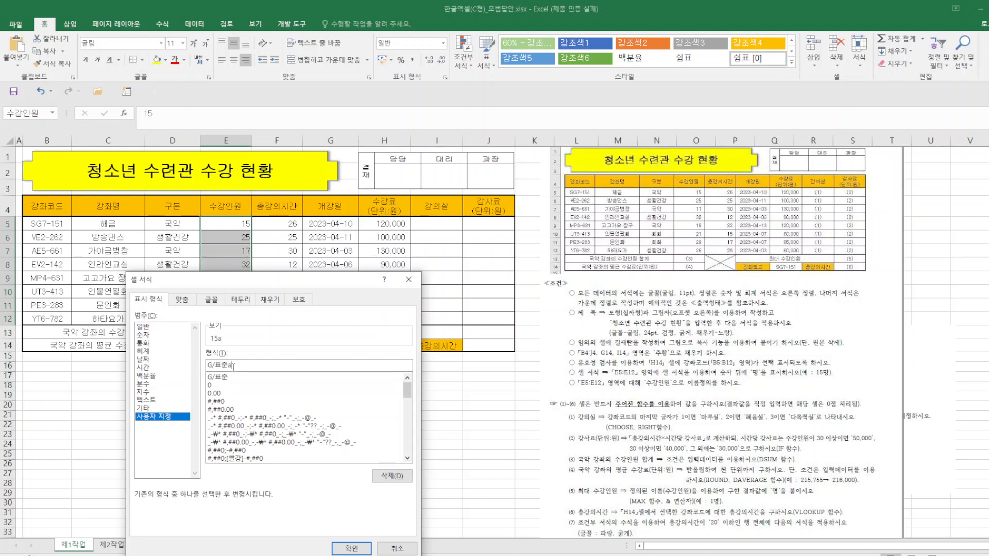
key("BackSpace")
key("BackSpace")
type("명")
key("Return")
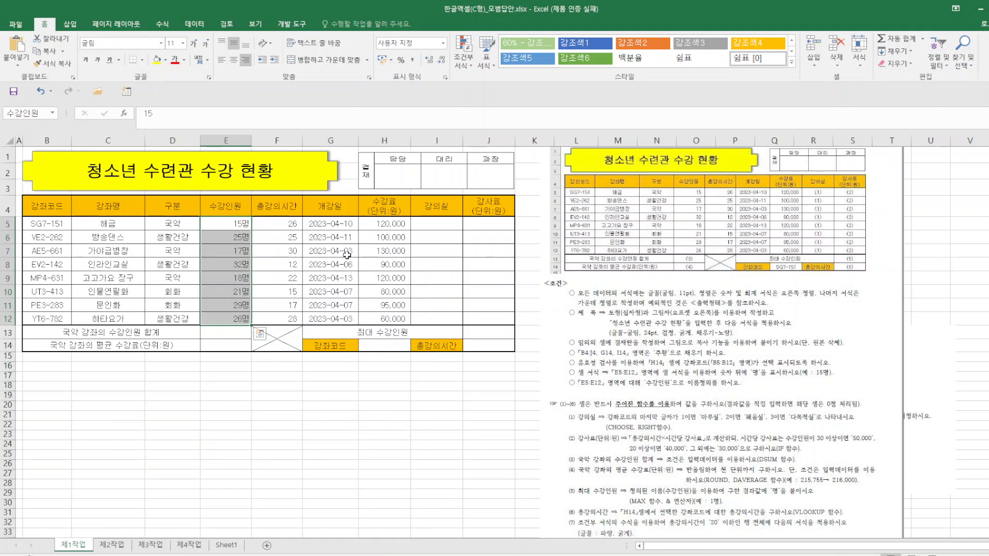
Examine how ranges are named, checking the defined name assigned to the enrolment cells E5:E12
left_click_drag(278, 226, 279, 319)
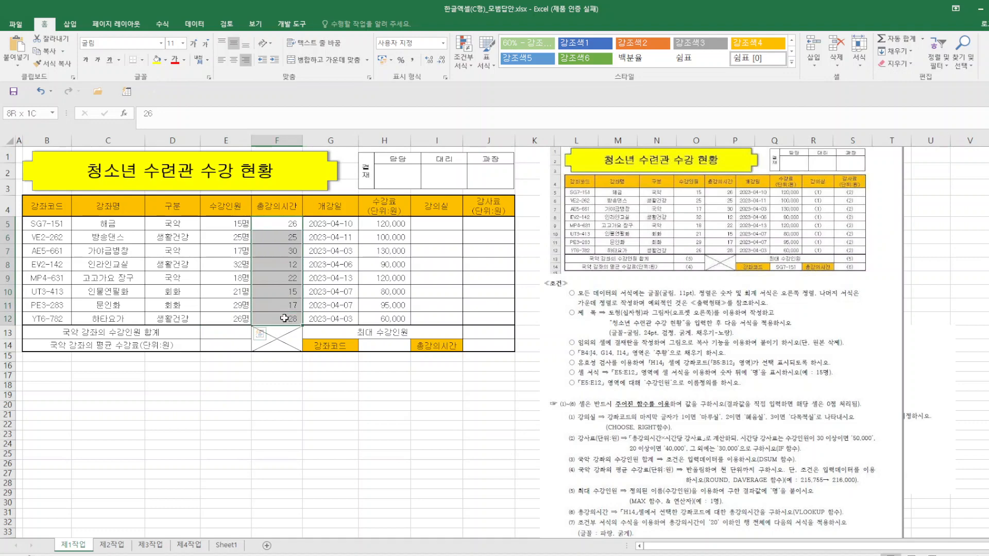
left_click(35, 113)
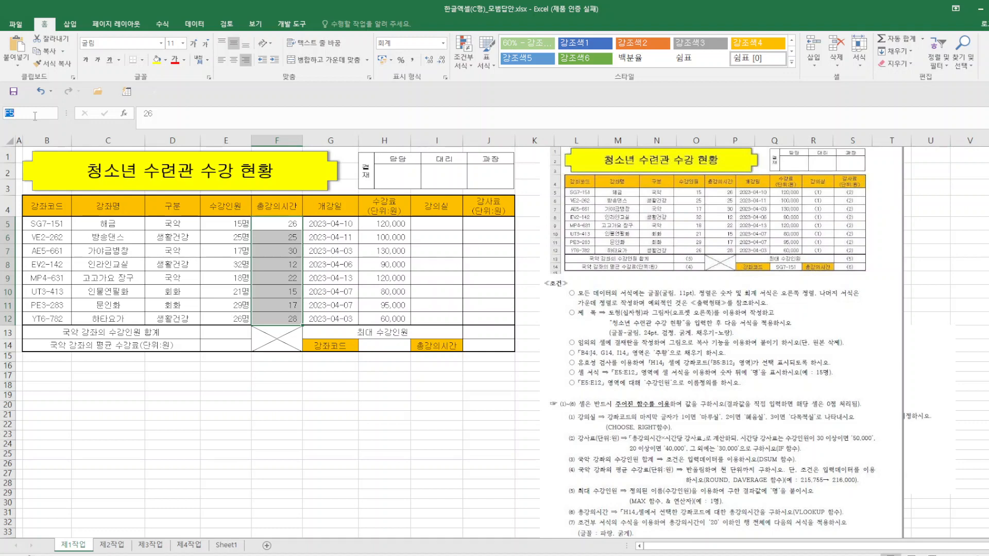
left_click(187, 399)
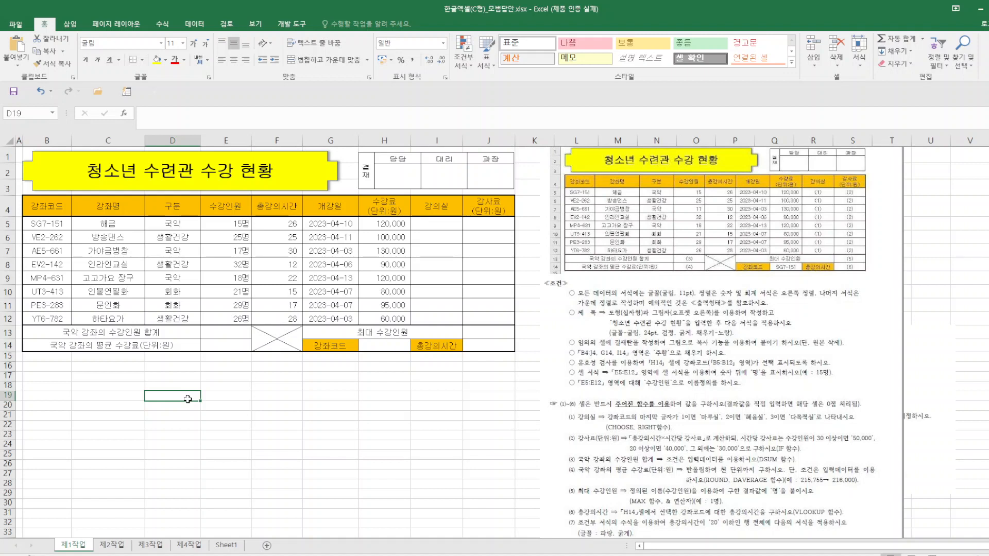
left_click_drag(230, 229, 223, 318)
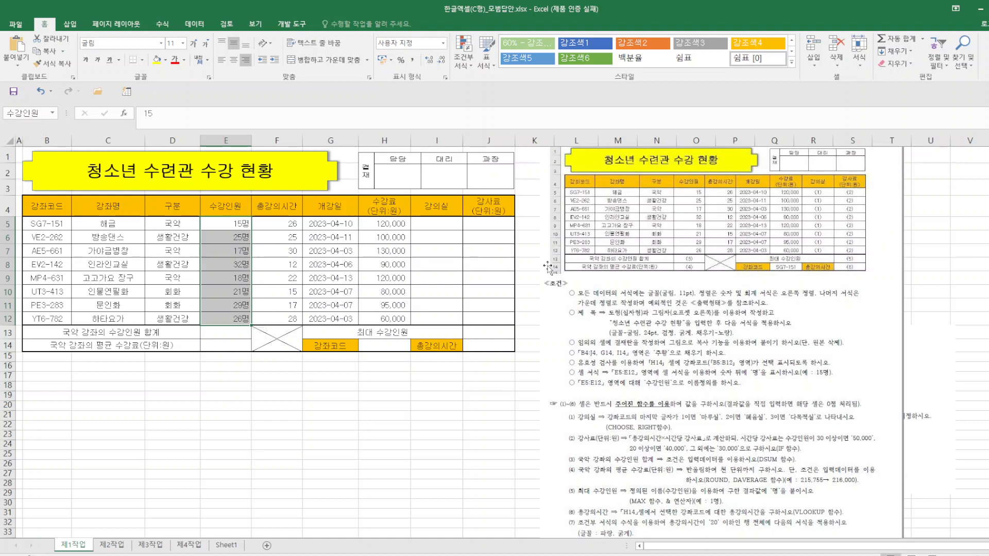
Add list data validation to H14 with the course codes in B5:B12 as its source
left_click(392, 343)
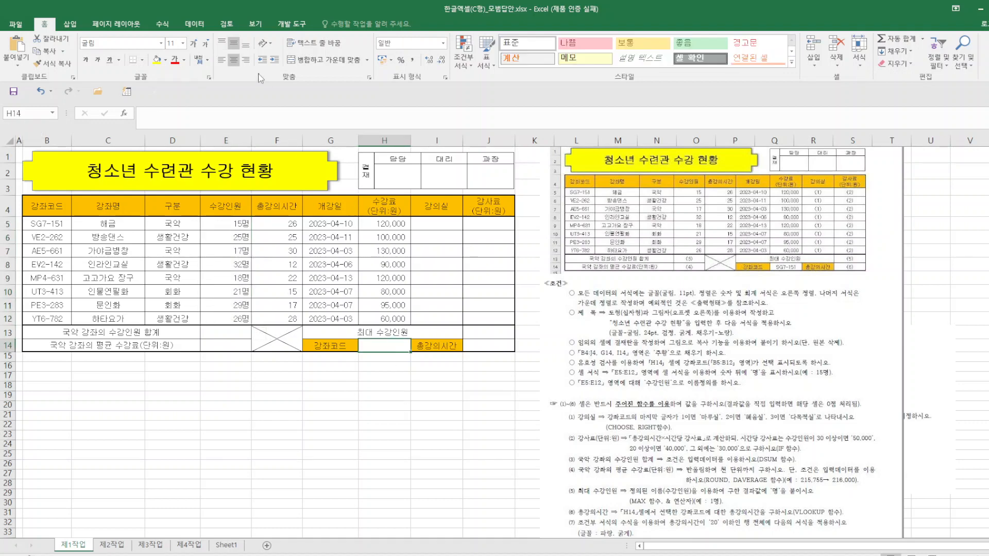
left_click(195, 24)
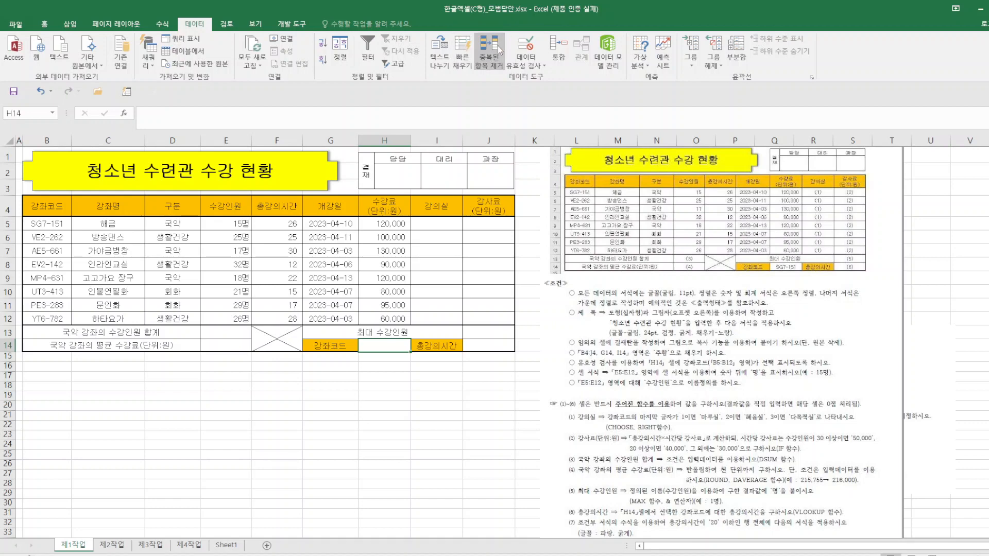
left_click(533, 51)
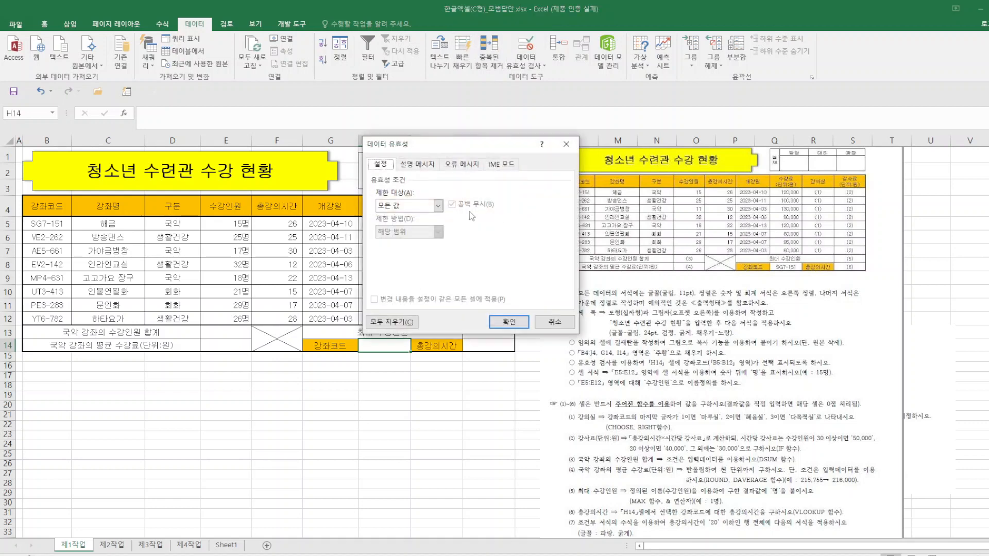
left_click(438, 205)
left_click(399, 240)
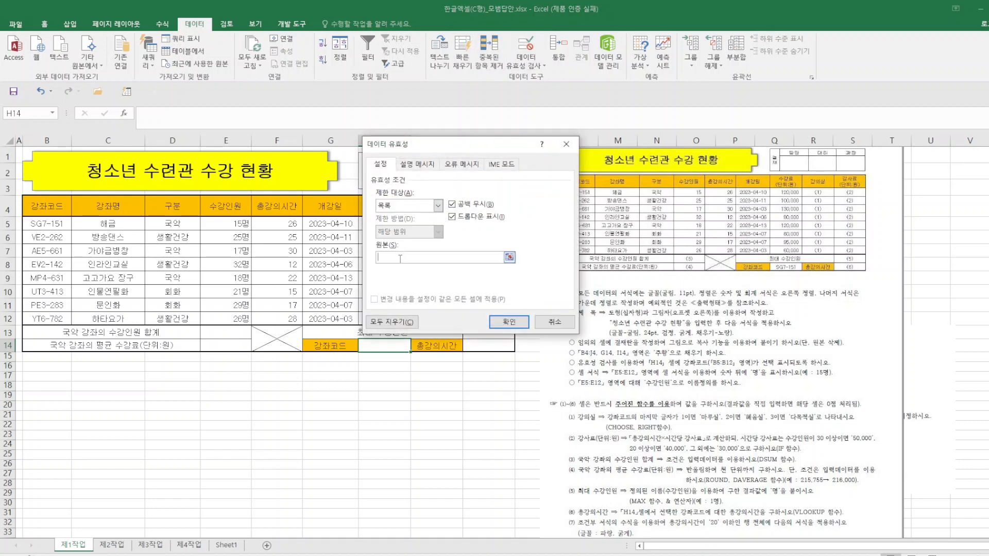
left_click_drag(45, 222, 74, 319)
left_click(509, 322)
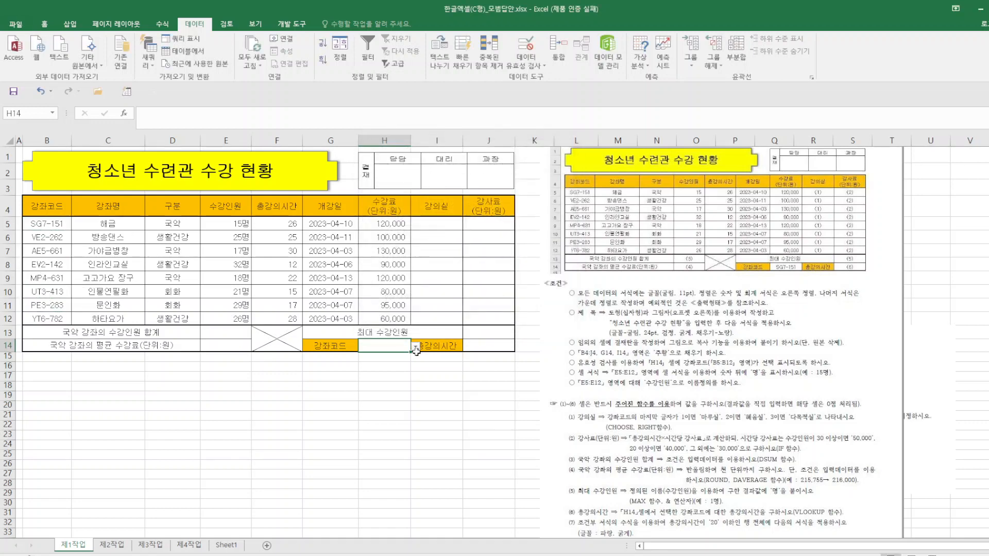
Choose the course code SG7-151 from the validation list in H14
left_click(415, 347)
left_click(394, 355)
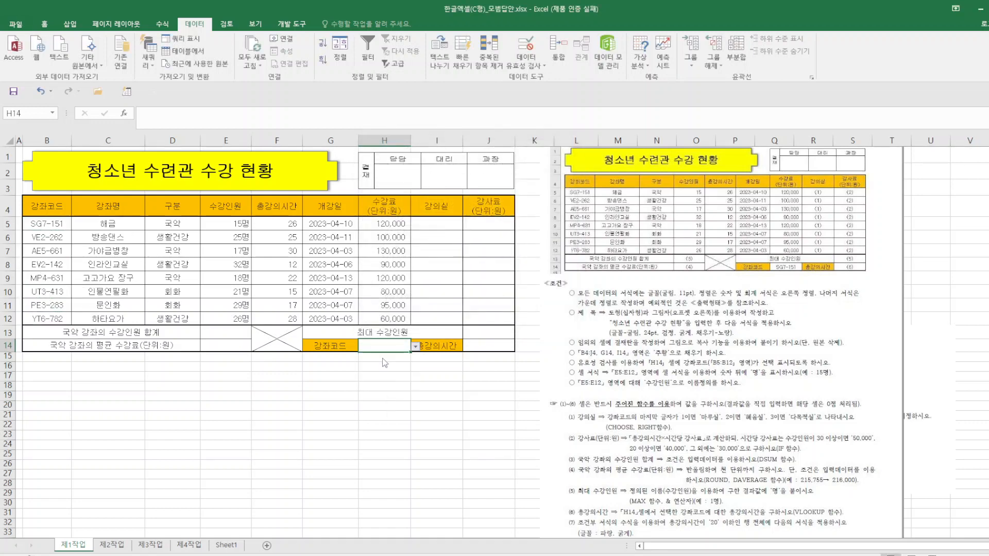
left_click(420, 392)
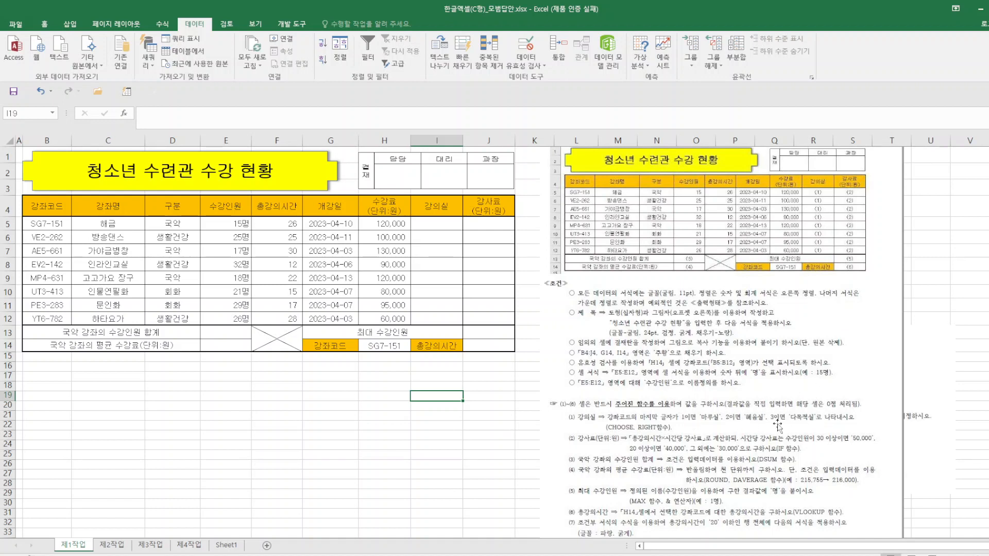
Start a CHOOSE formula in I5 with RIGHT(B5,1) as its index argument
left_click(437, 220)
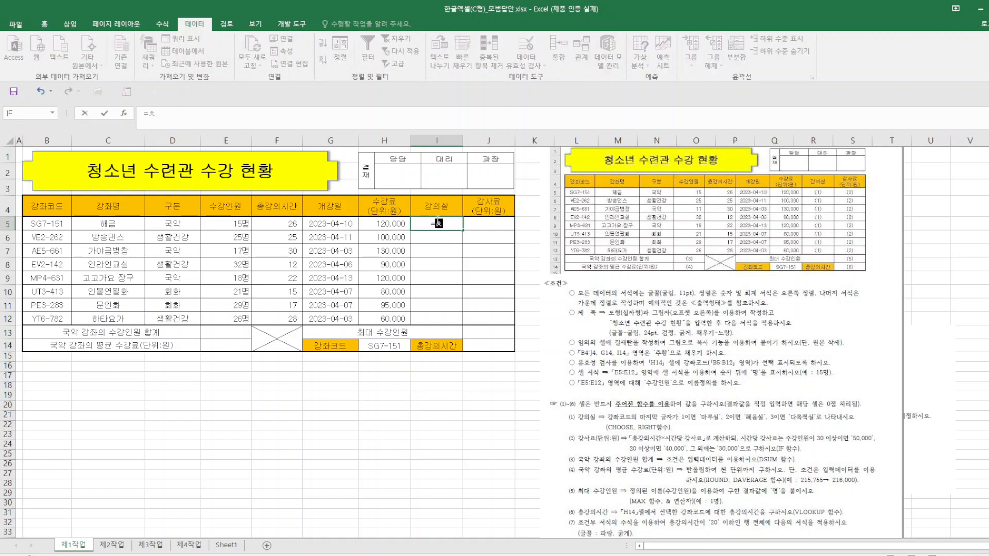
type("=choose(")
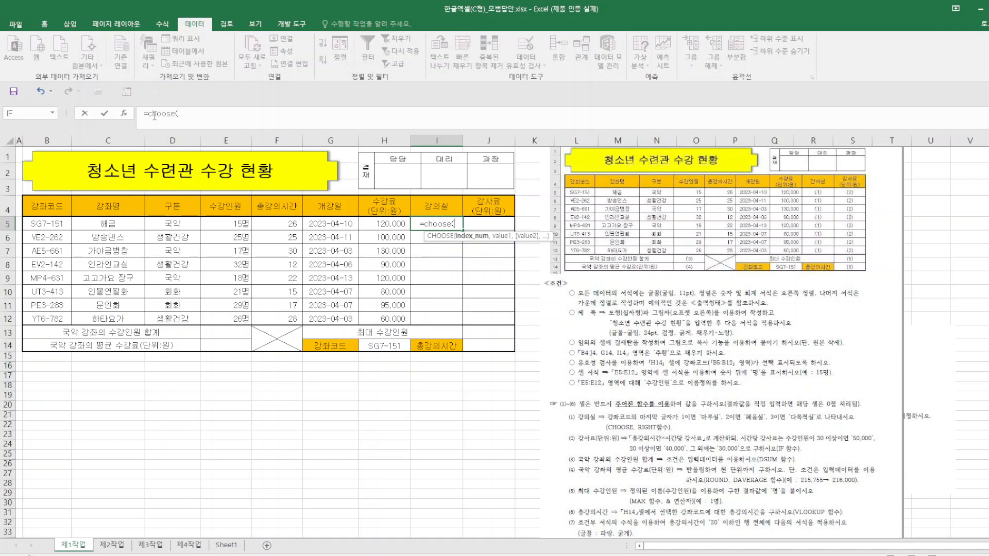
left_click(125, 113)
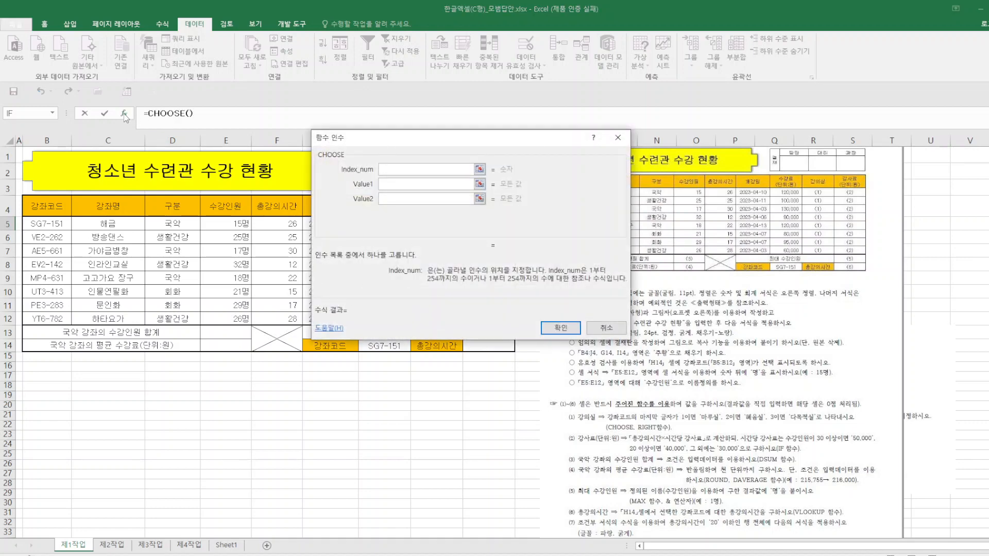
type("right(")
left_click(52, 226)
type(",1")
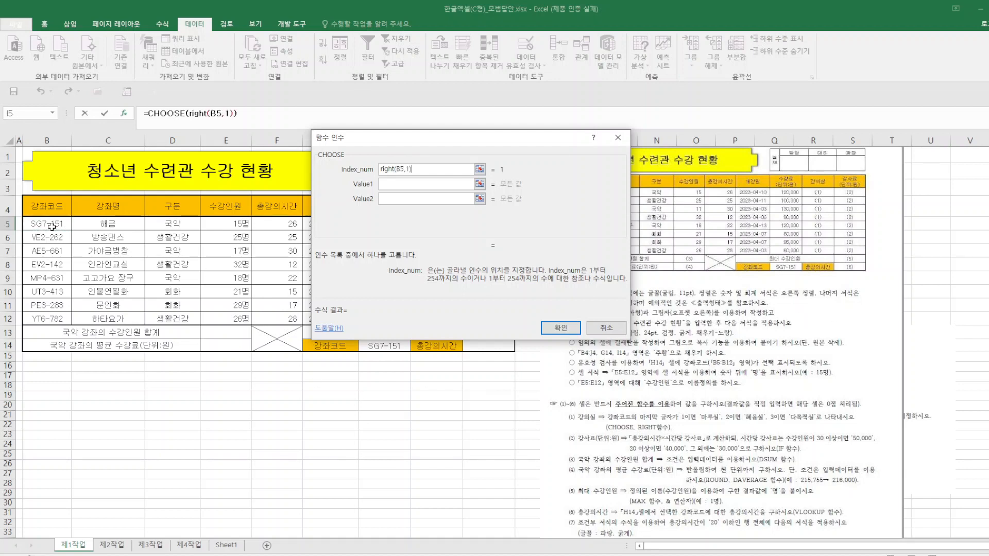
Complete the CHOOSE formula with the values 마루실, 혜윰실 and 다목적실, and fill it down to I12
left_click(423, 183)
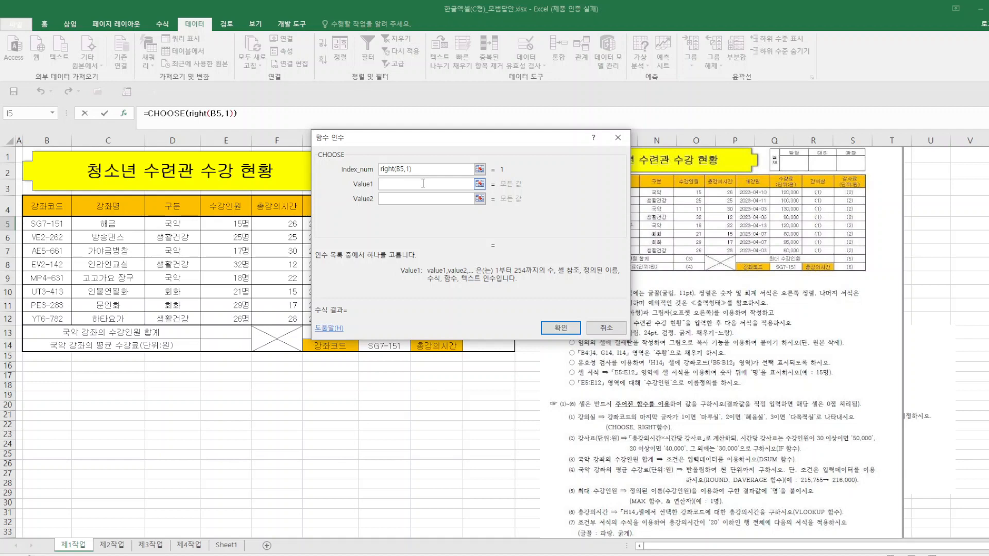
type("마루실")
key("Tab")
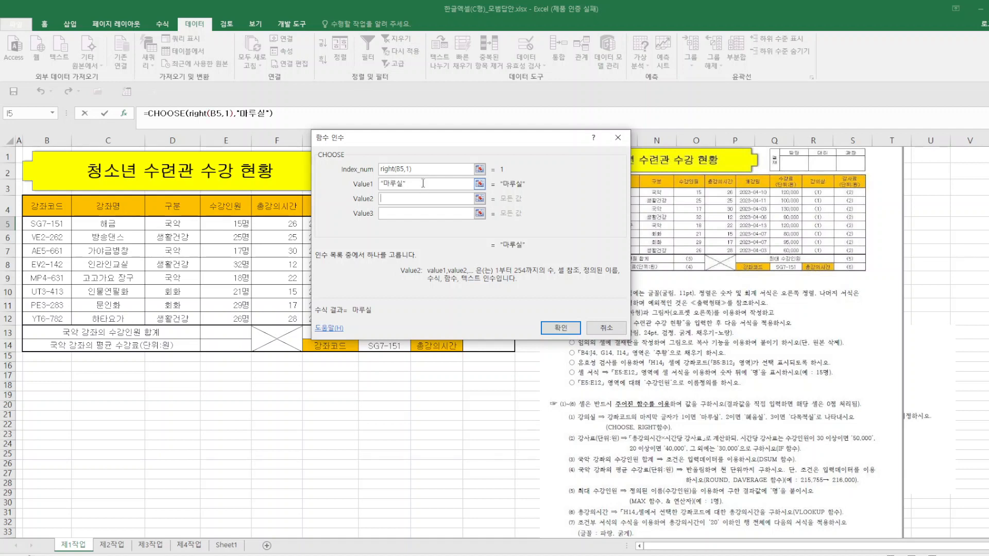
type("혜우")
key("BackSpace")
type("윰ㅅㅣㄹ")
key("Tab")
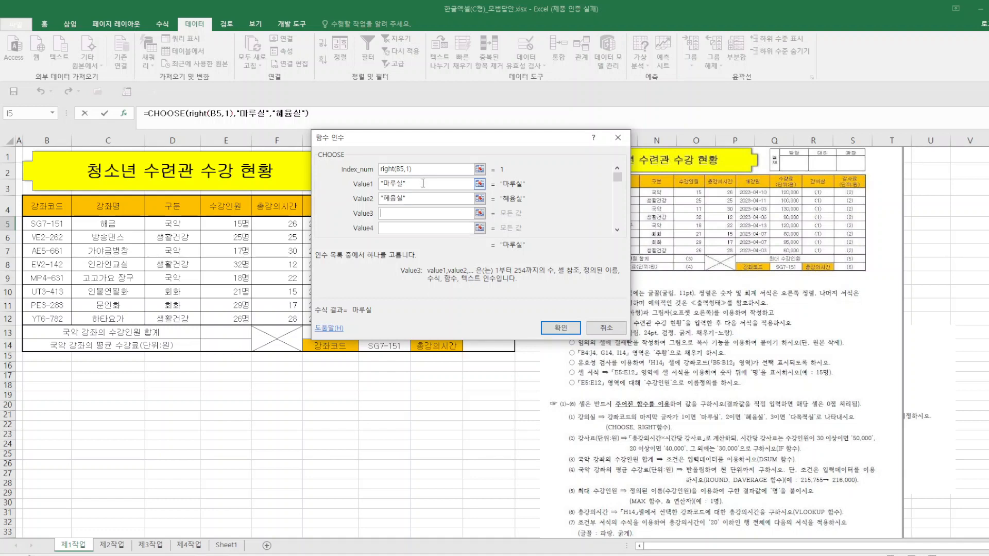
type("다목적실")
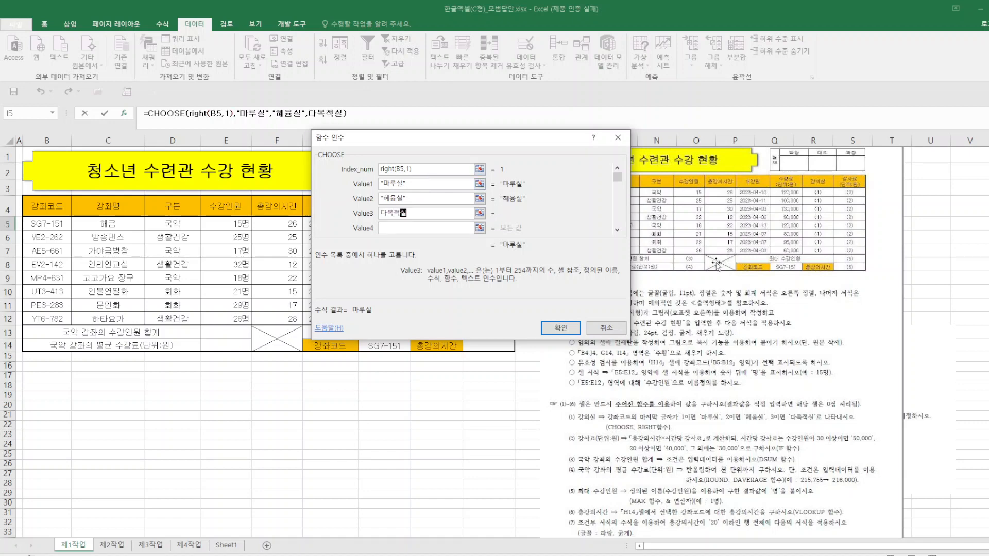
left_click(567, 328)
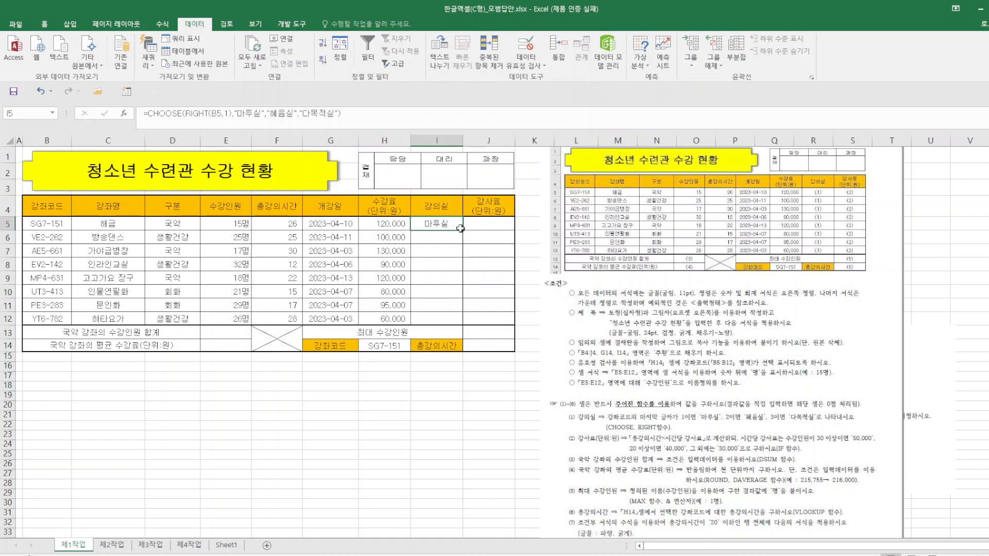
left_click_drag(462, 234, 463, 322)
left_click(460, 420)
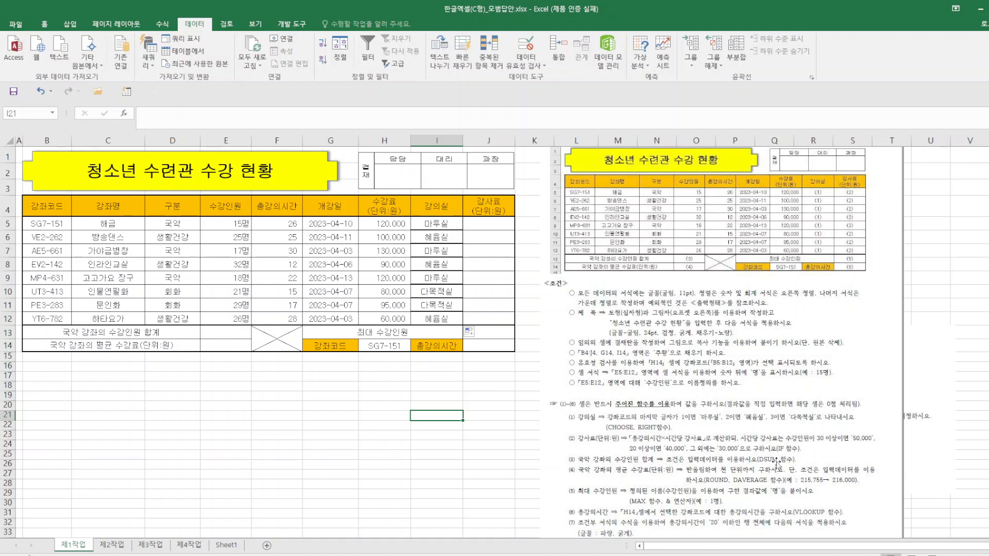
Start a formula in J5 that multiplies F5 by an IF function, and open the IF function's arguments
left_click(495, 224)
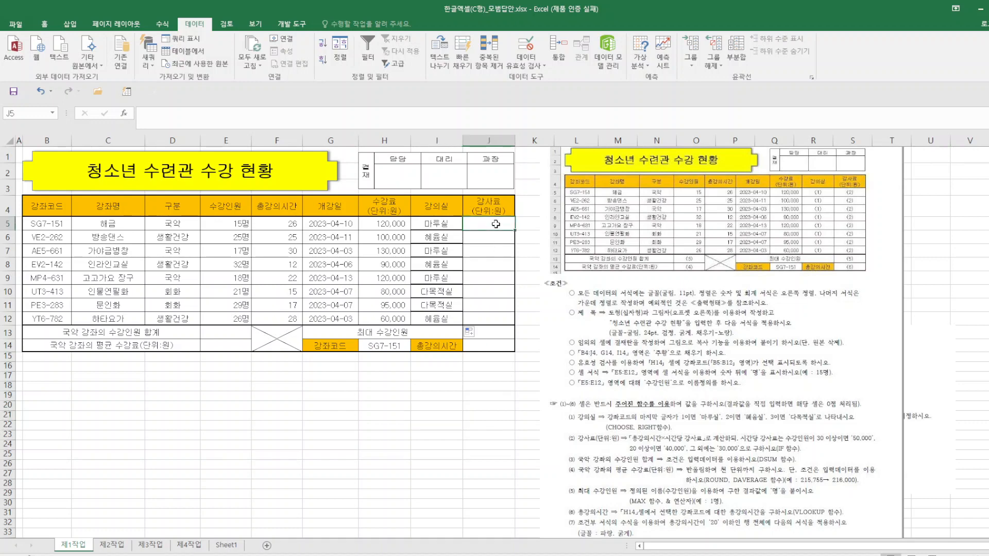
type("=")
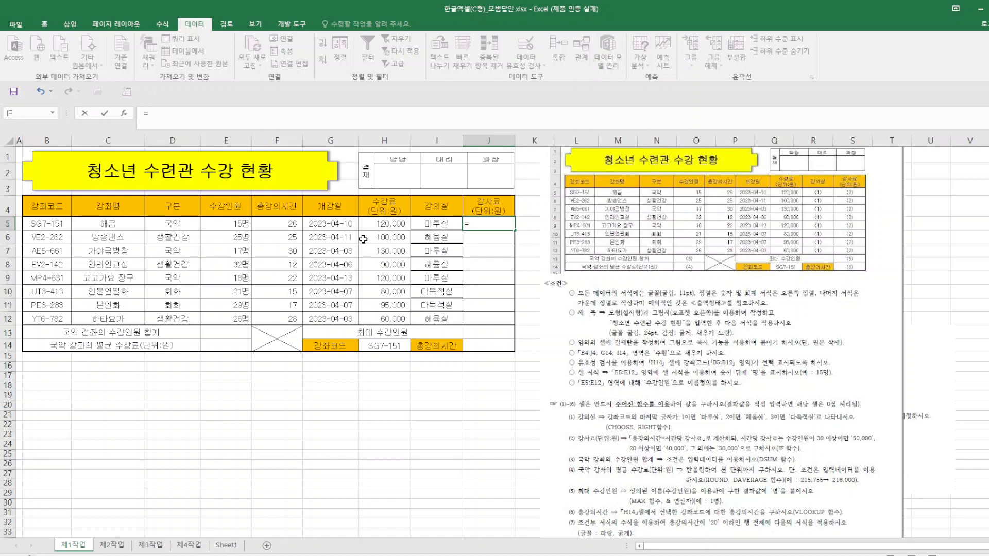
left_click(288, 226)
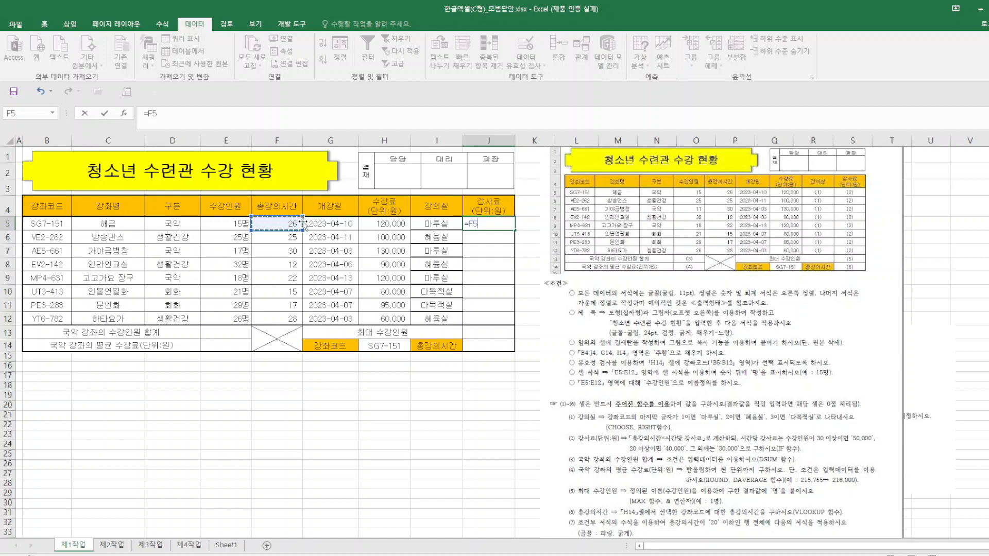
type("*ㅑ")
type("if")
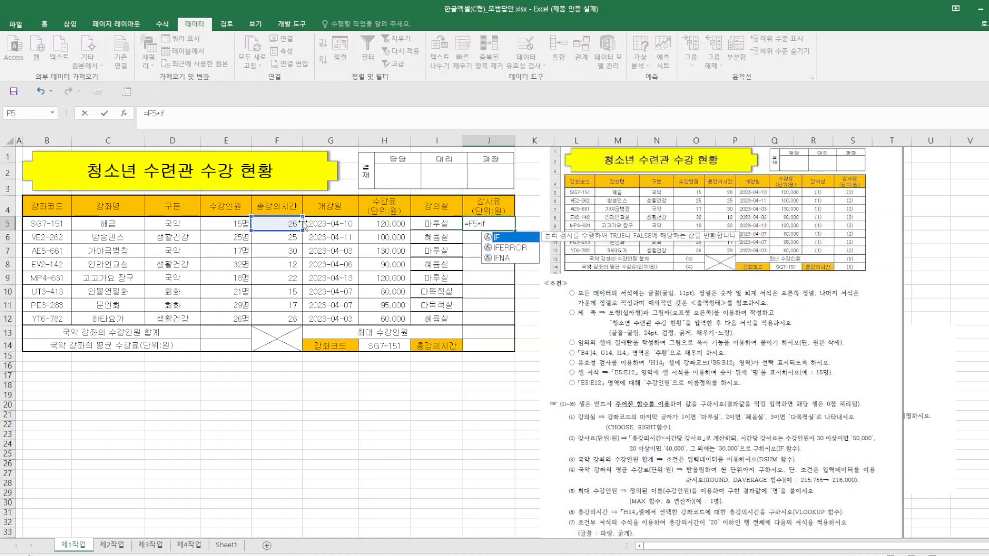
type("(")
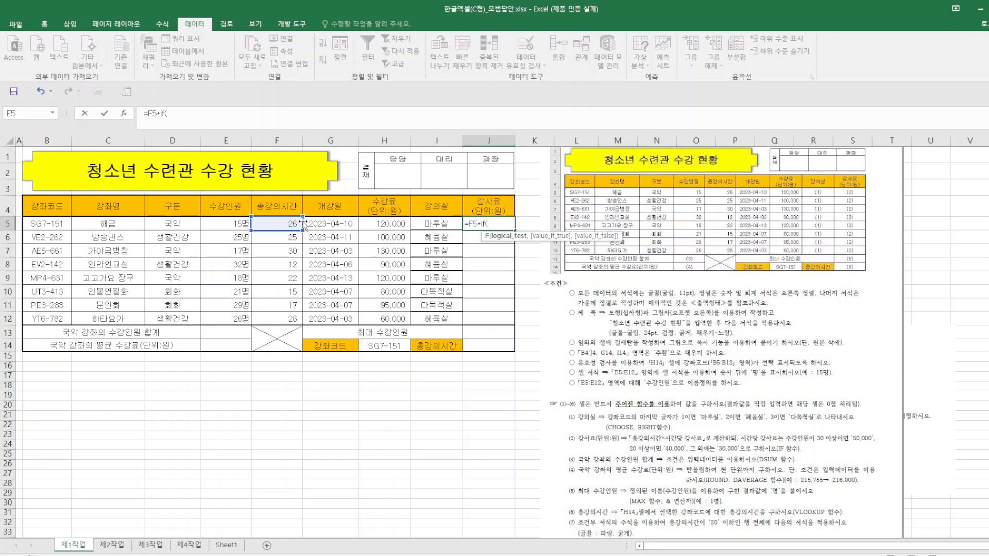
left_click(128, 116)
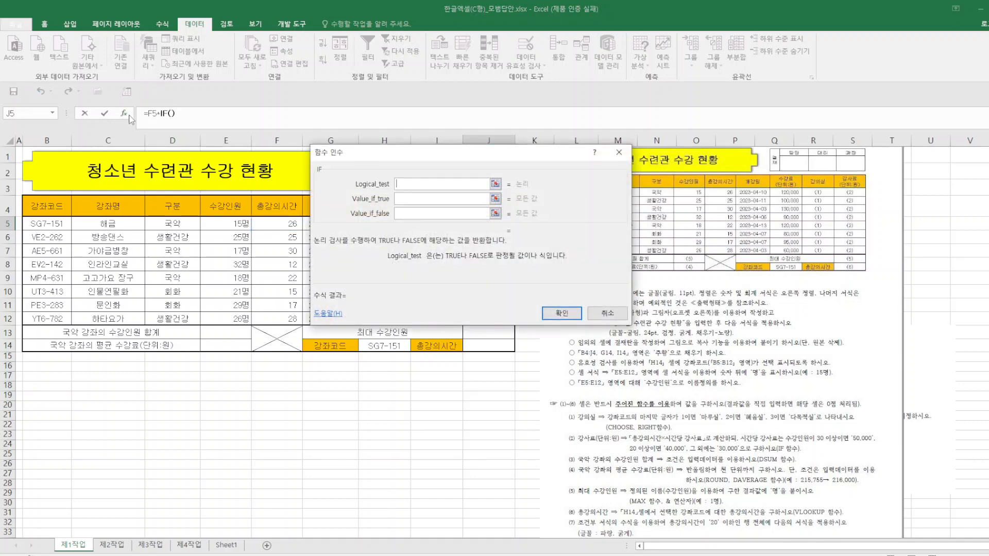
Set the IF condition to E5>=30 with 50000 as the value if true
left_click_drag(406, 161, 517, 203)
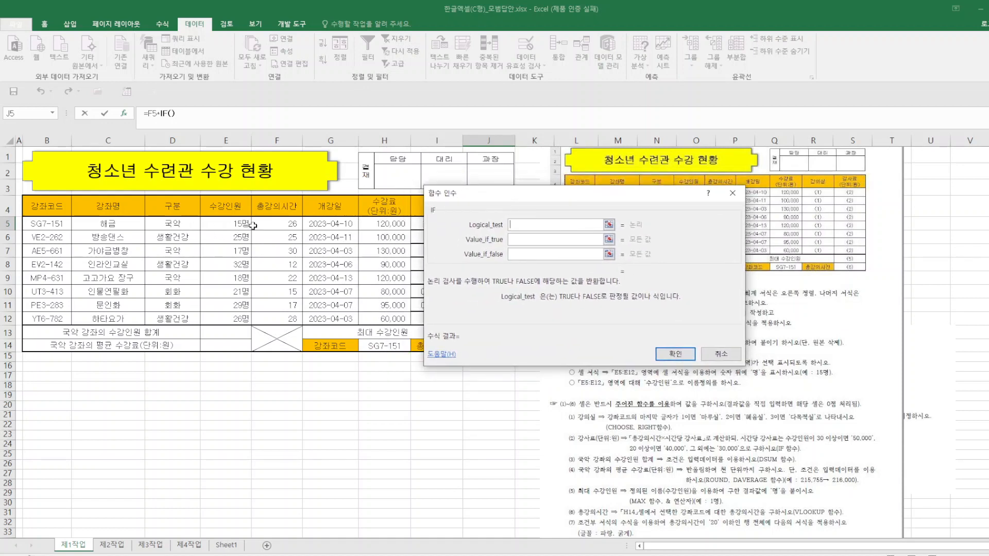
left_click_drag(431, 193, 521, 185)
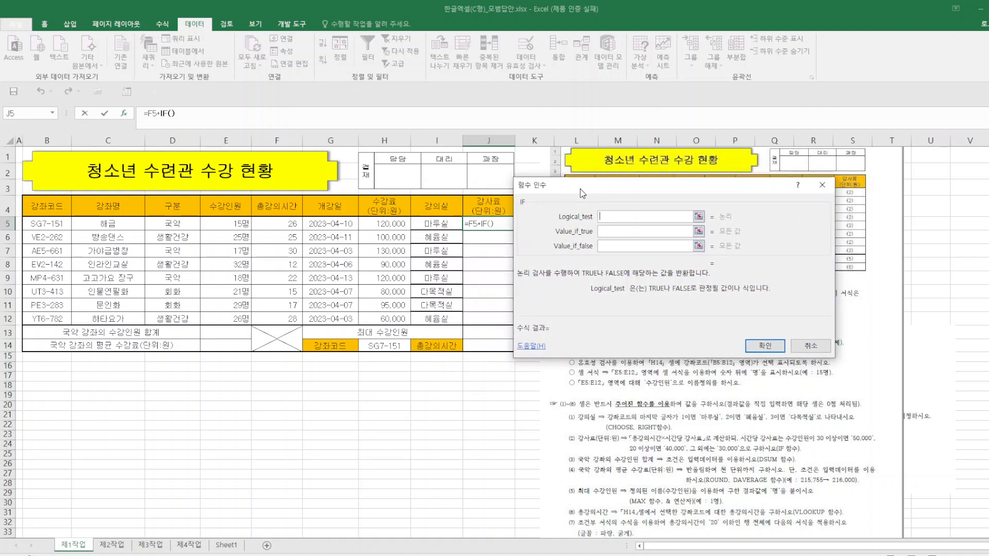
left_click_drag(582, 194, 523, 213)
left_click(233, 224)
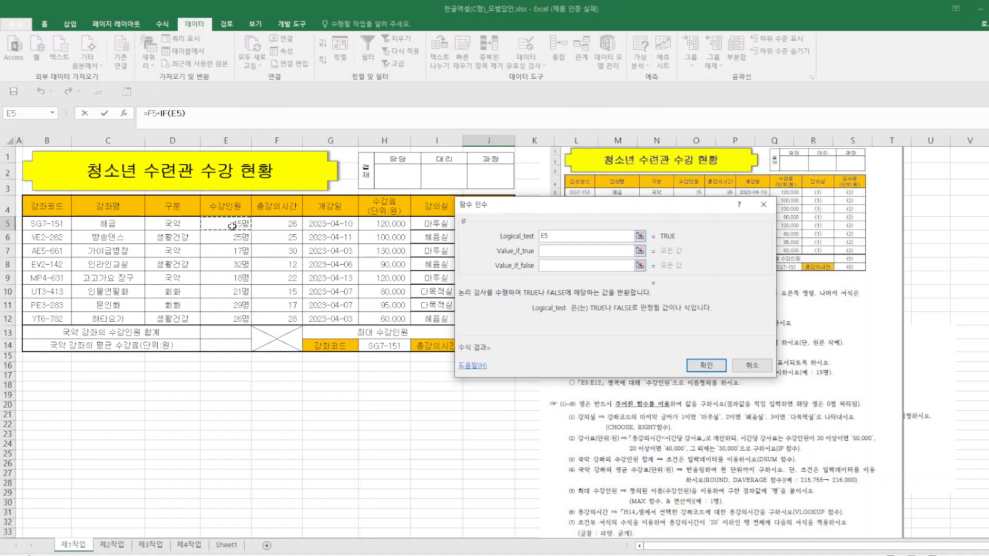
type(">=")
type("30")
left_click(570, 252)
type("50000")
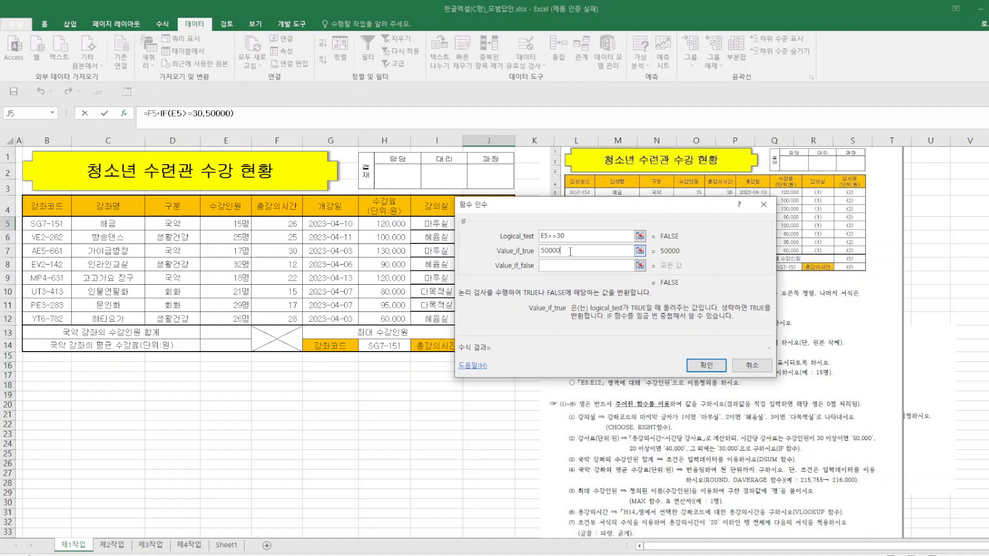
Nest a second IF as the value if false, with the condition E5>=20
left_click(592, 266)
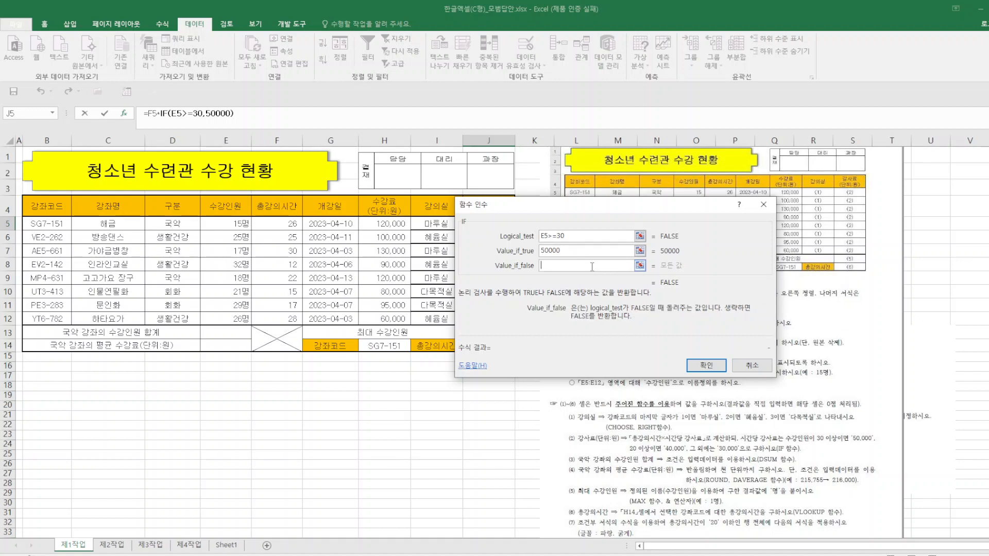
left_click(53, 113)
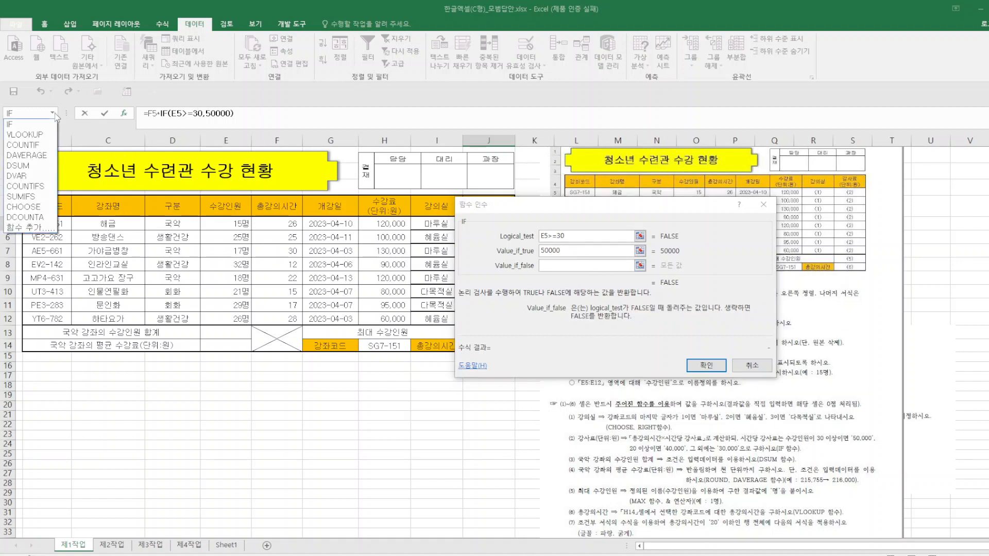
left_click(35, 125)
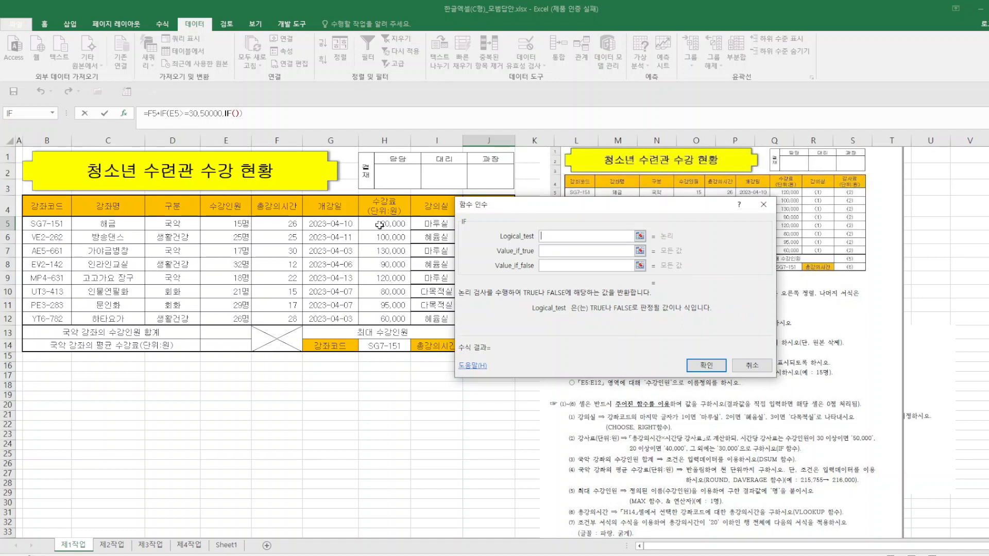
left_click(240, 218)
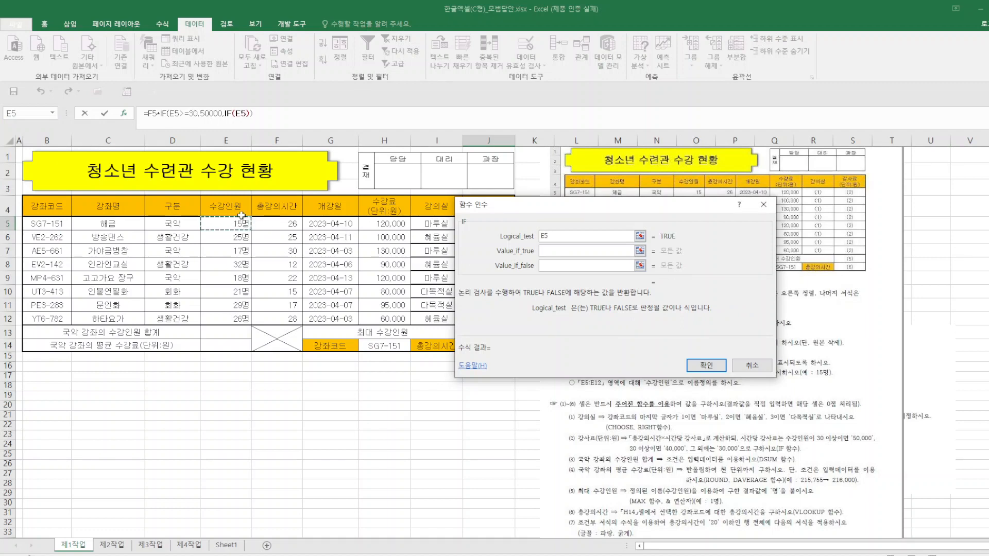
type(">=20")
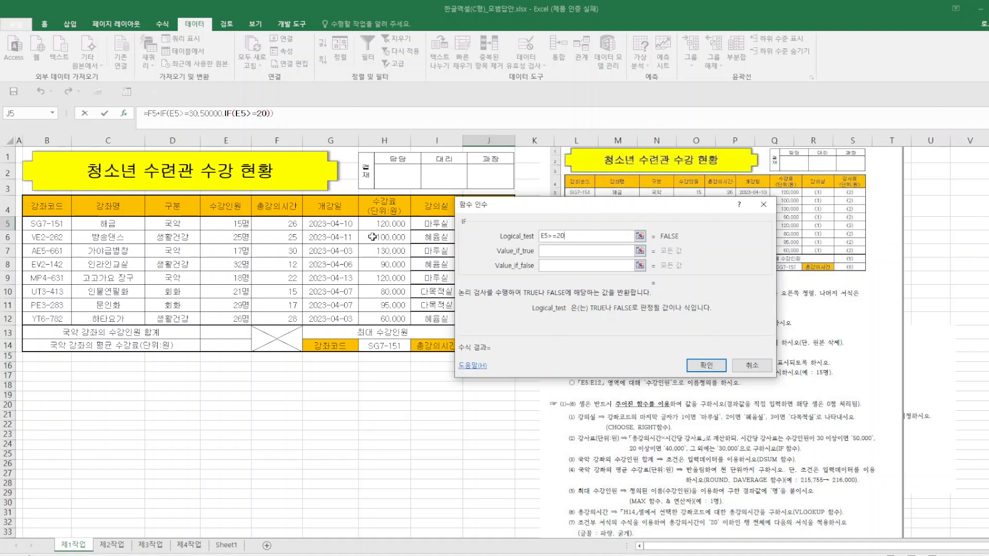
Complete the nested IF with 40000 if true and 30000 if false, and fill the formula down to J12
left_click(572, 251)
type("40000")
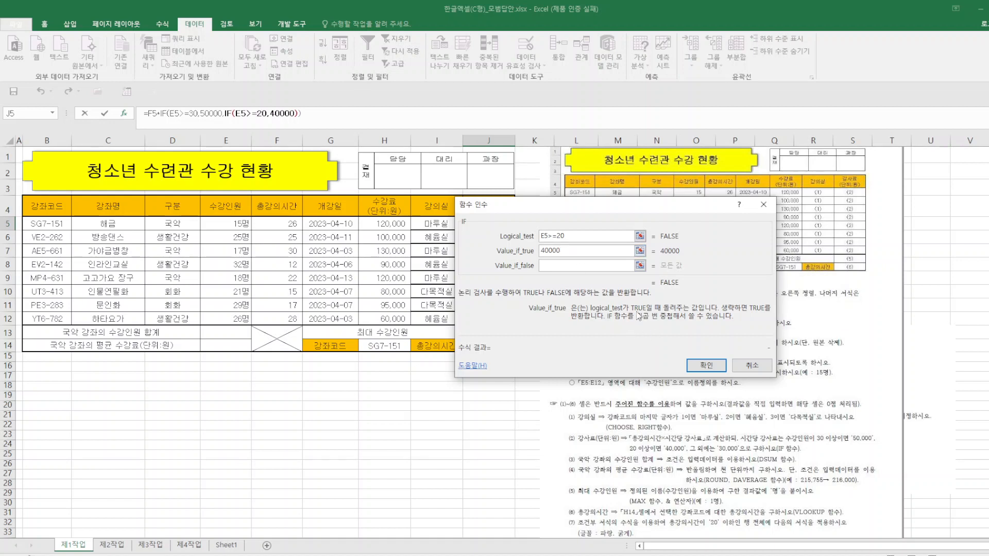
left_click(591, 266)
type("3")
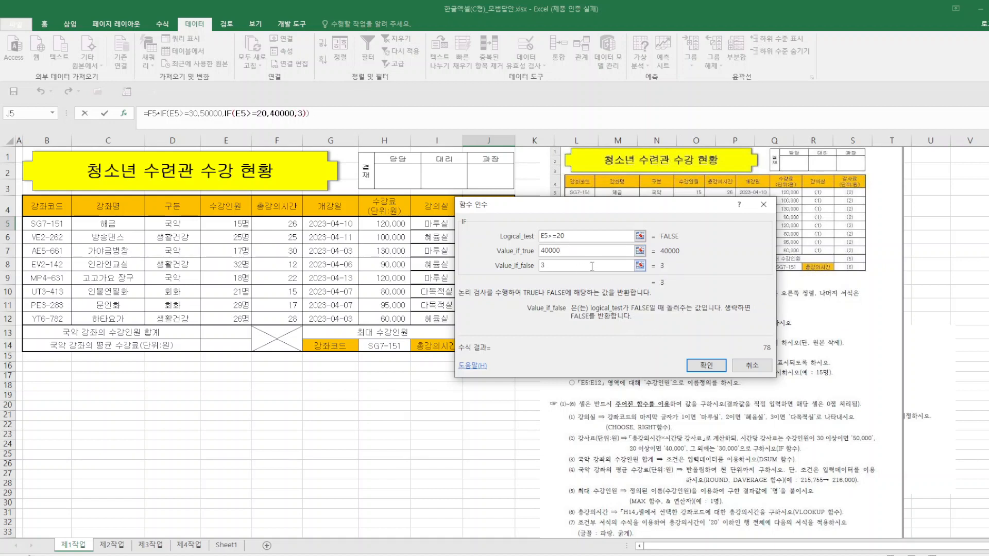
type("0000")
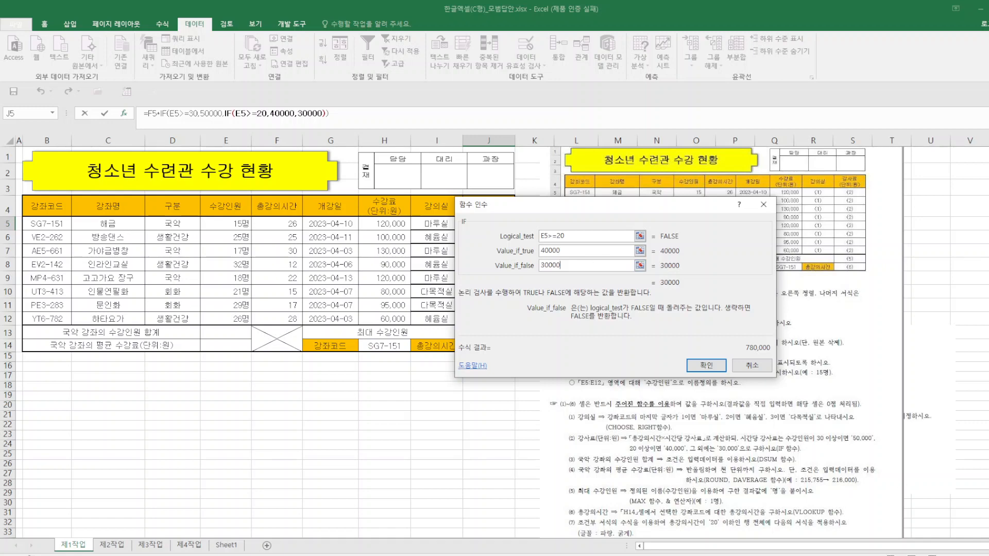
left_click(706, 365)
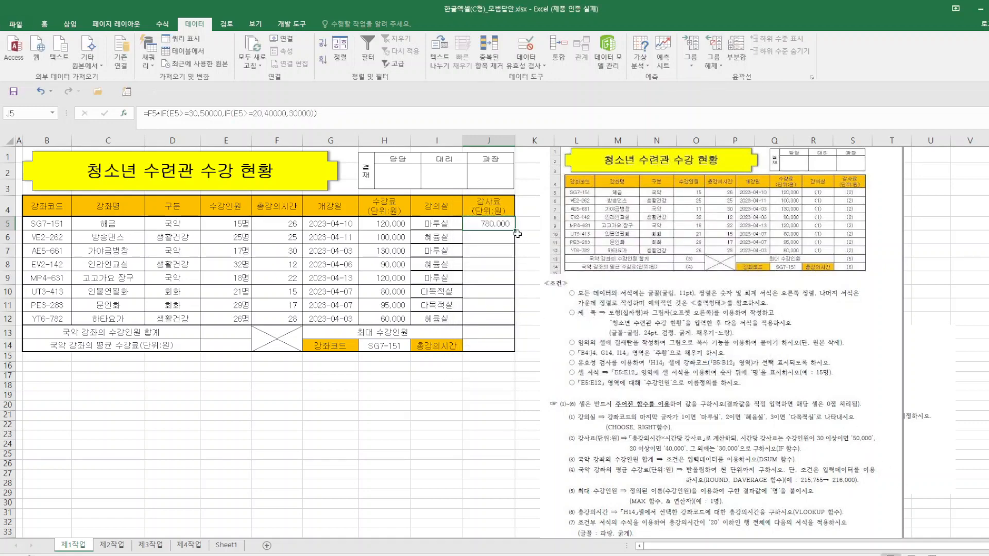
left_click_drag(515, 229, 515, 321)
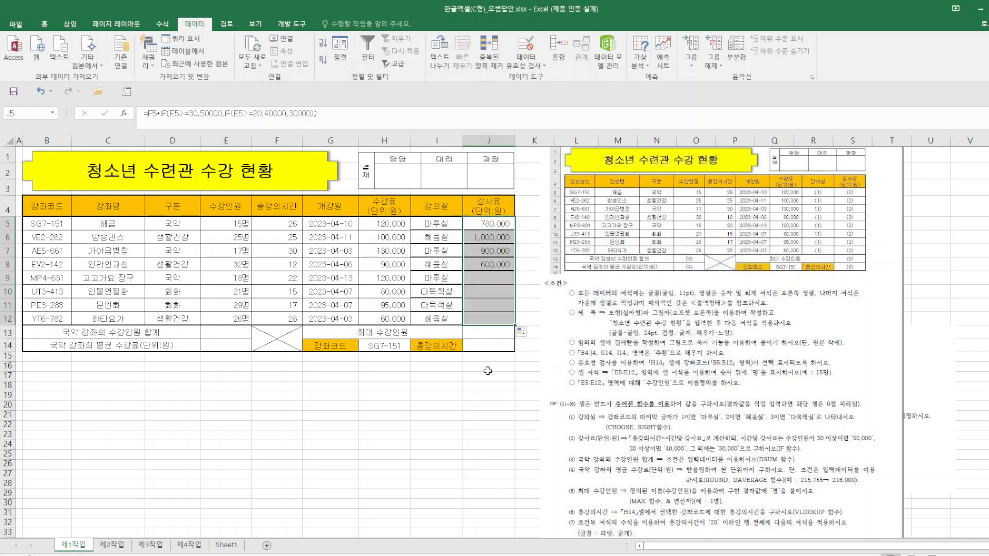
left_click(395, 409)
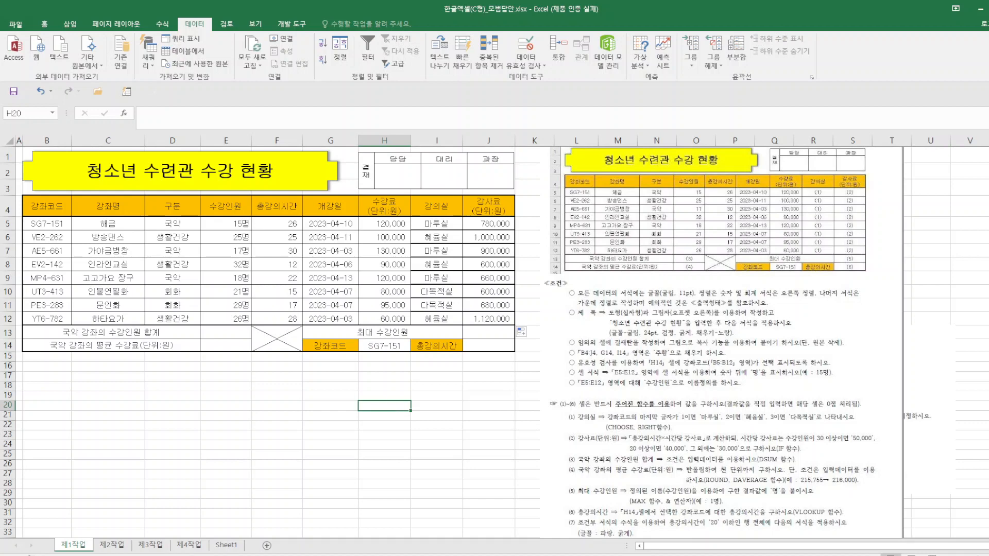
Start a DSUM formula in E13 with B4:H12 as its database
left_click(235, 332)
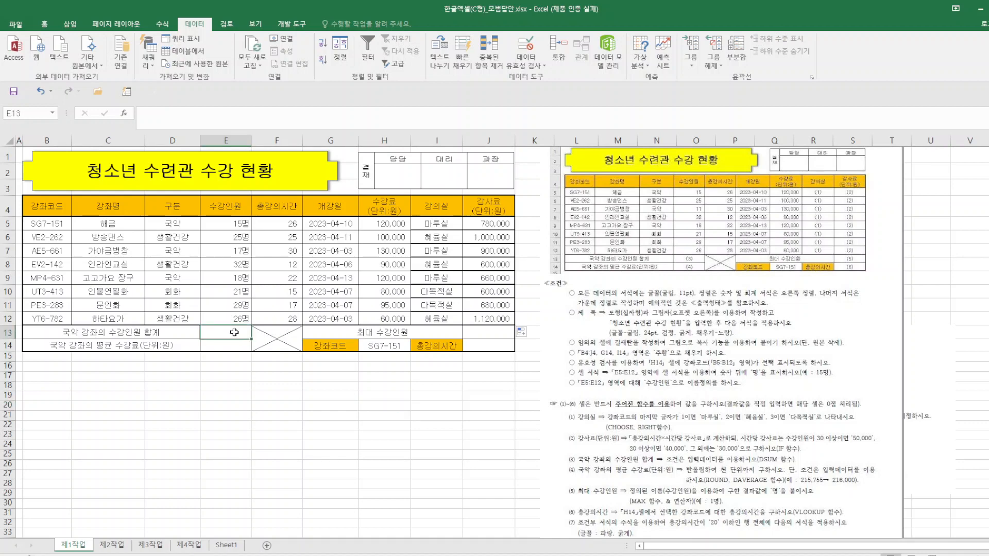
type("=ds")
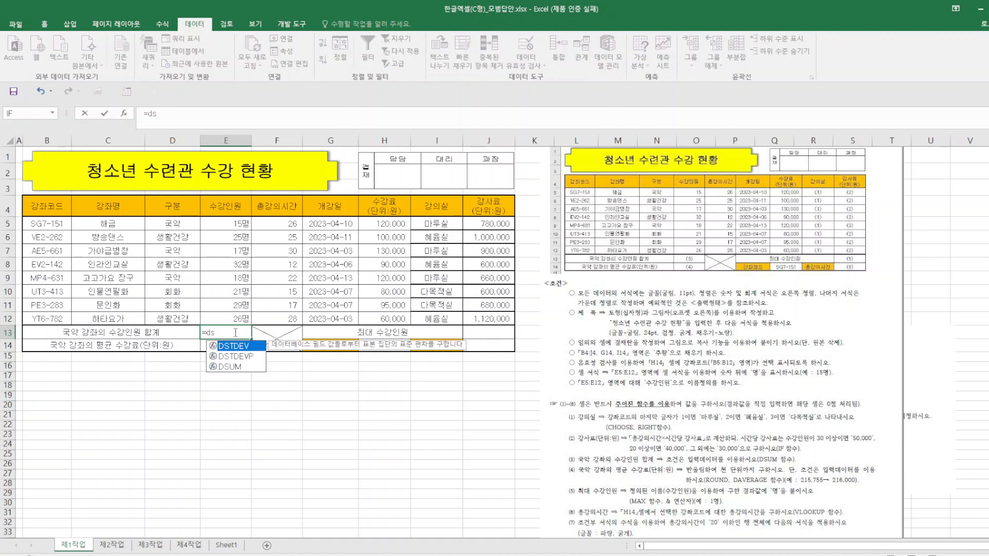
type("um(")
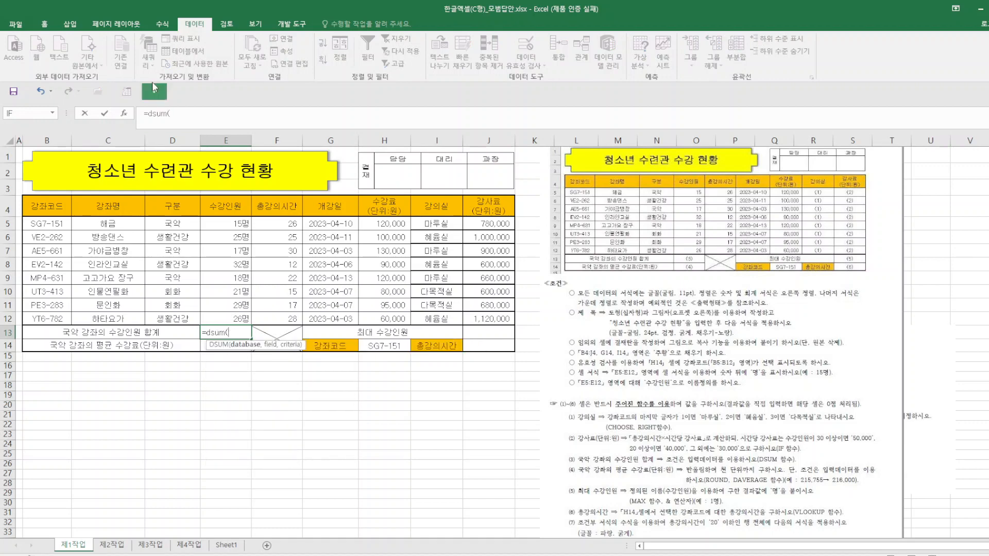
left_click(124, 113)
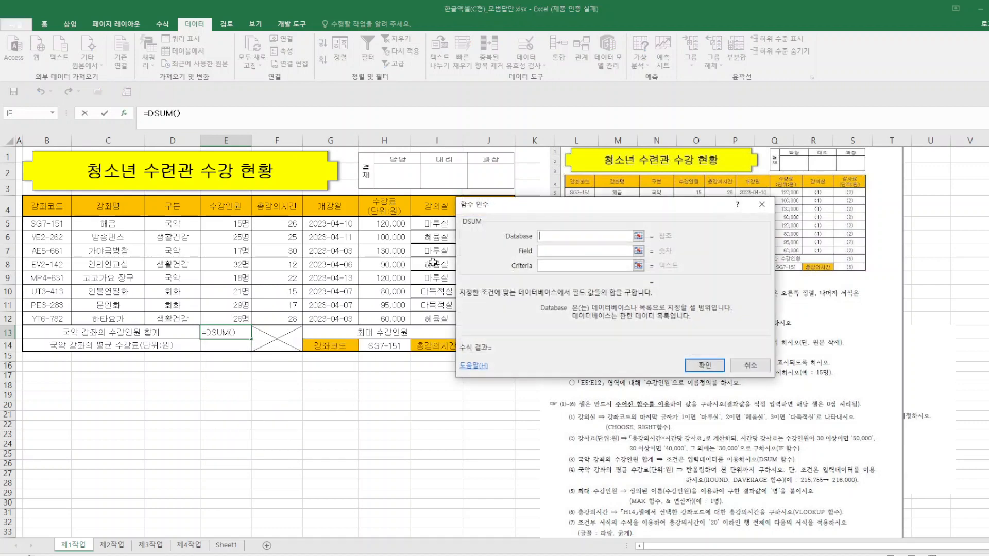
left_click(52, 209)
left_click_drag(52, 209, 383, 316)
Complete the DSUM formula with E4 as the field and D4:D5 as the criteria
left_click(558, 254)
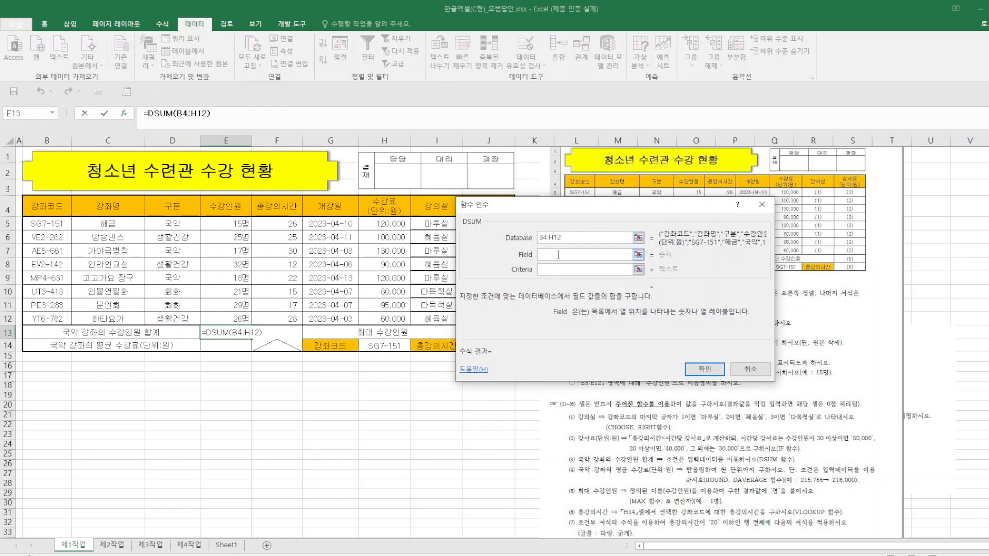
left_click(236, 212)
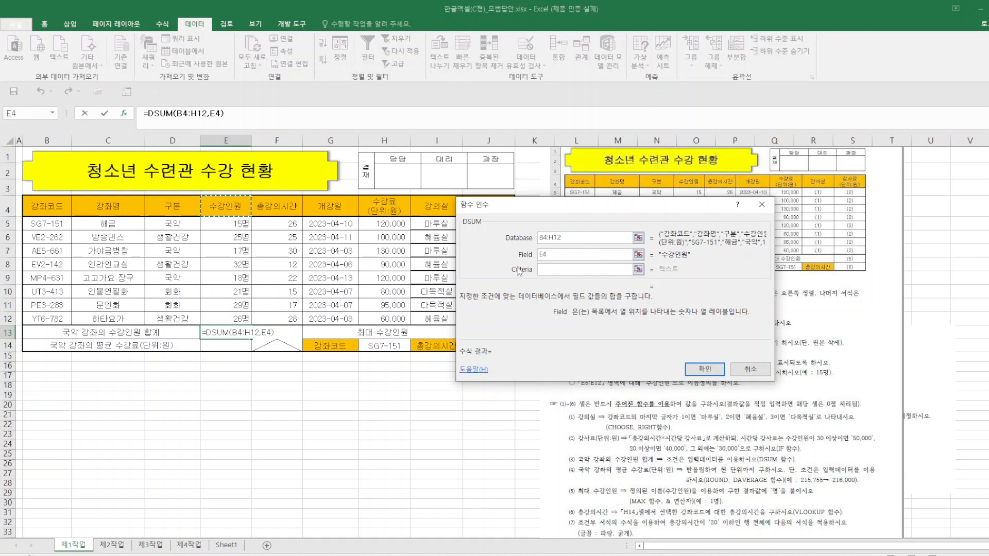
left_click(553, 271)
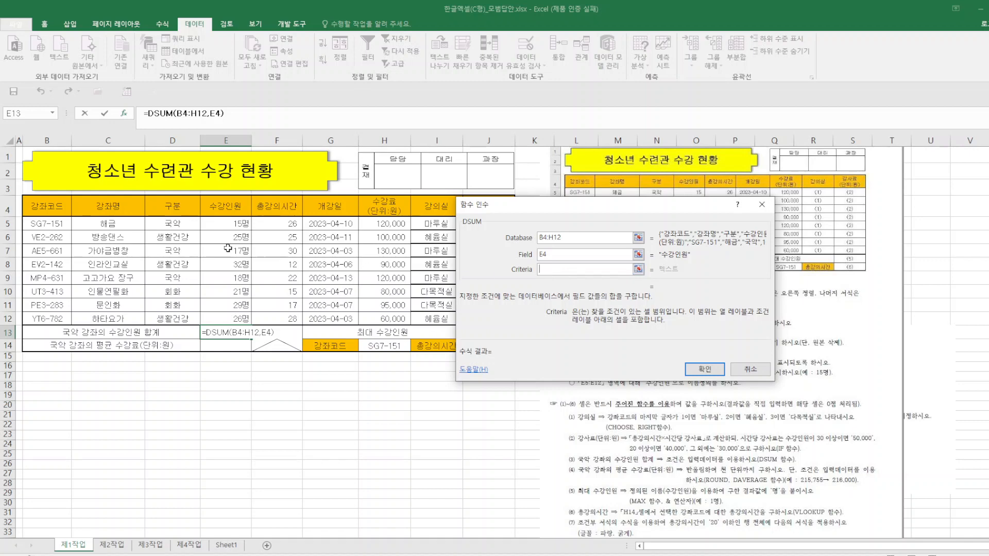
left_click_drag(195, 207, 195, 226)
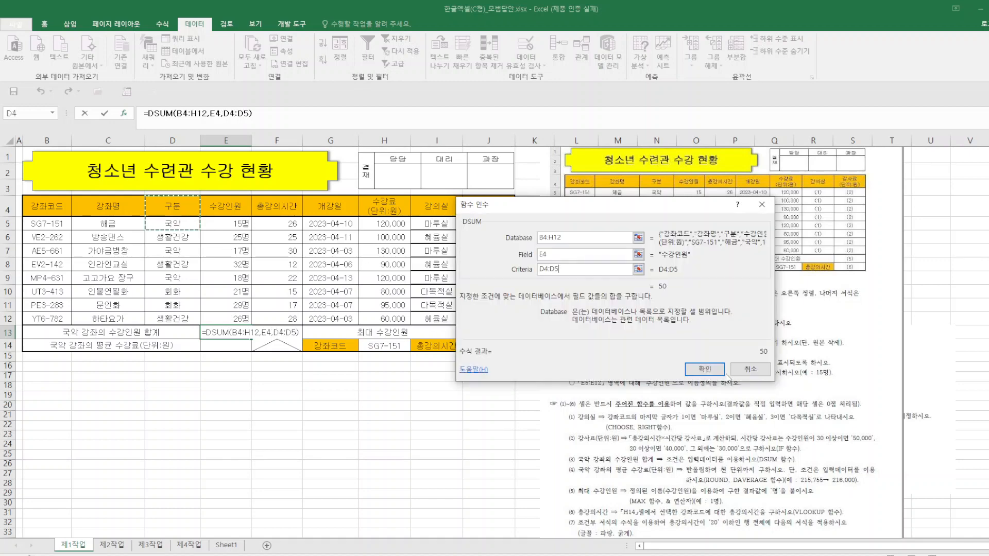
left_click(696, 371)
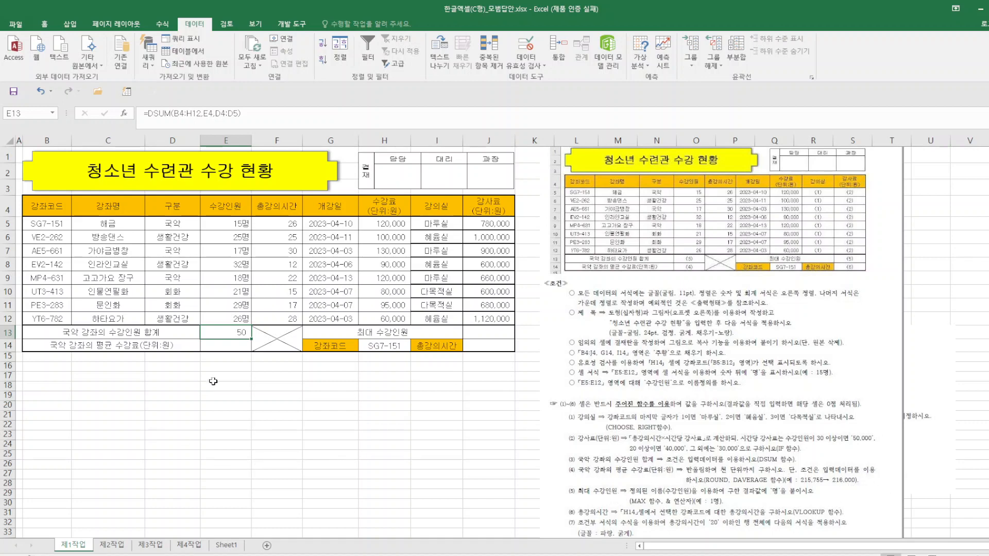
Start a DAVERAGE formula in E14 with B4:H12 as its database
left_click(223, 345)
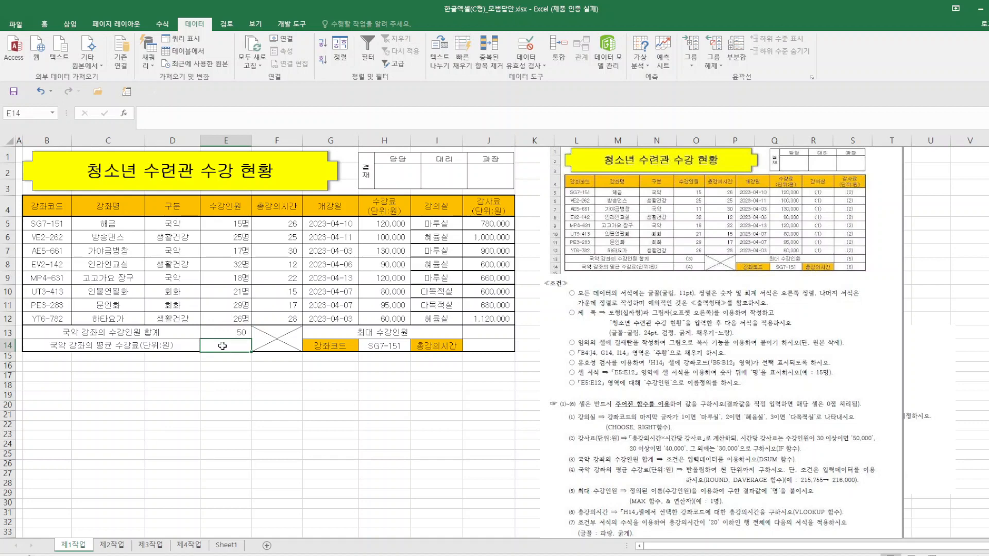
type("=dav")
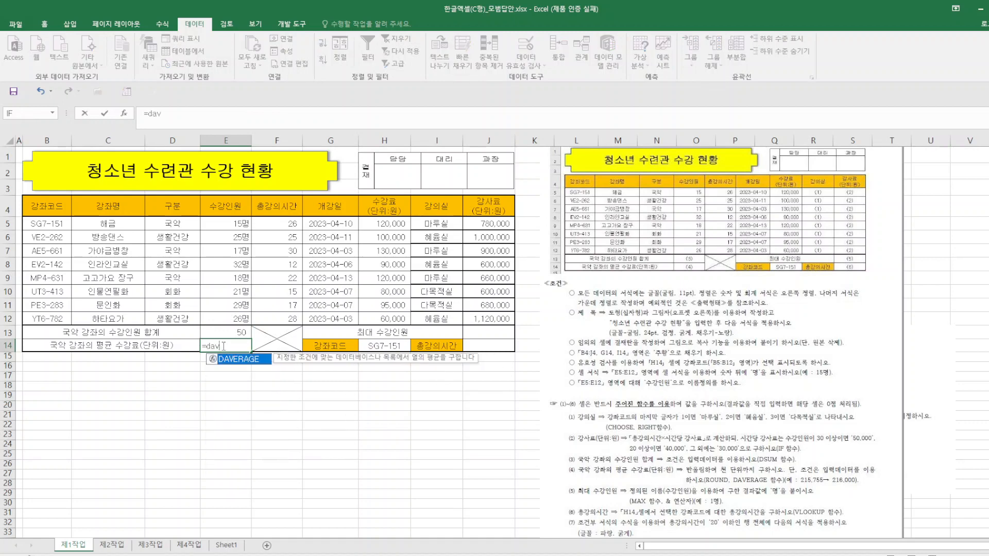
double_click(242, 358)
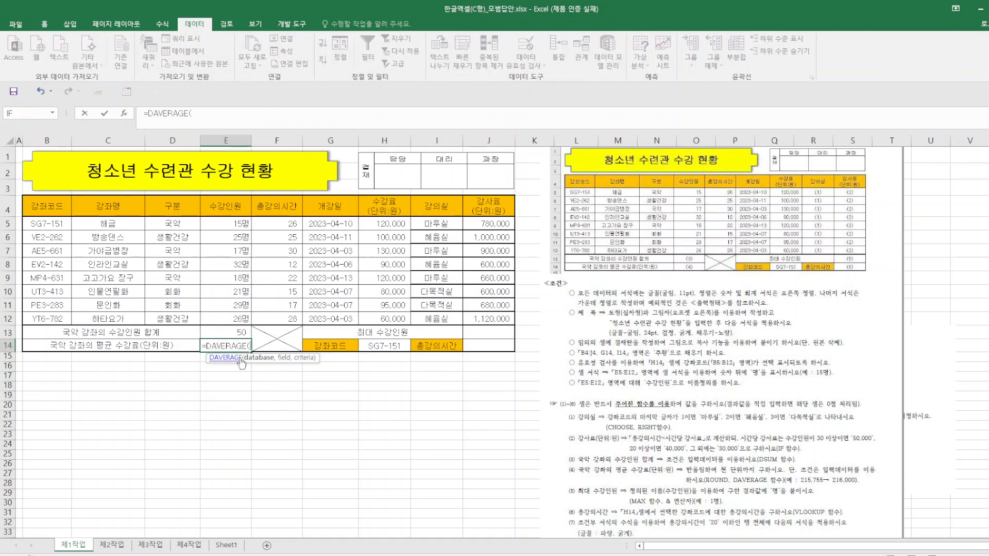
left_click(124, 114)
left_click_drag(45, 205, 391, 312)
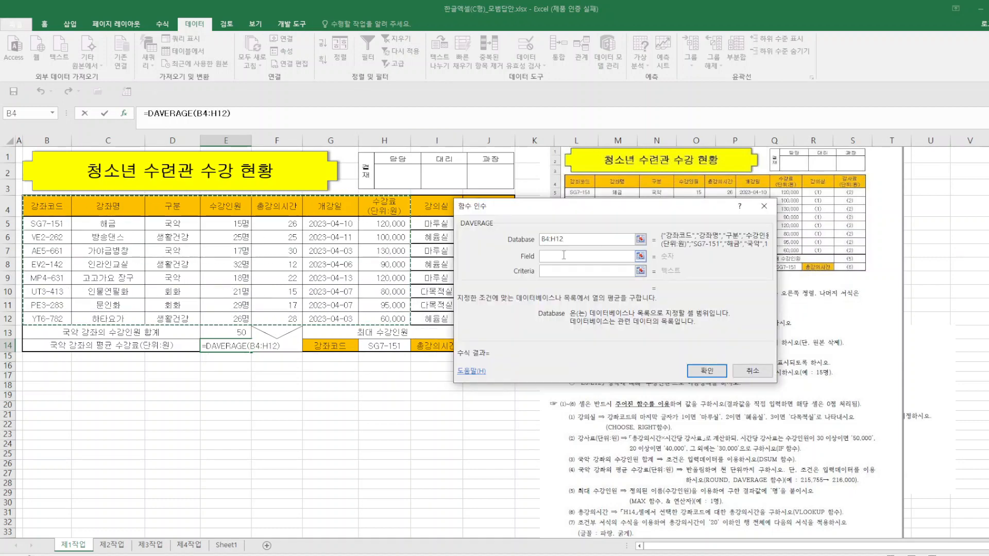
Complete the DAVERAGE formula with H4 as the field and D4:D5 as the criteria
left_click(564, 255)
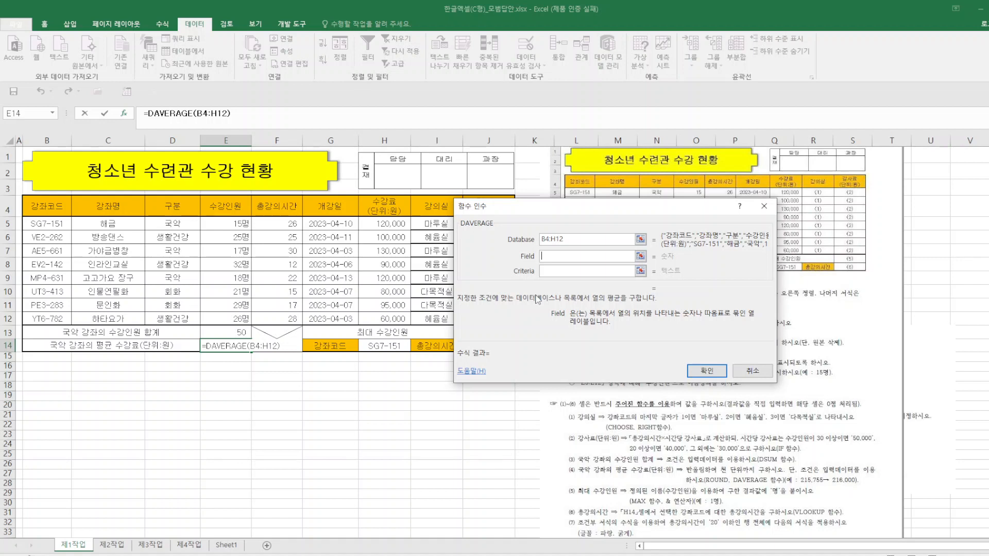
left_click(389, 208)
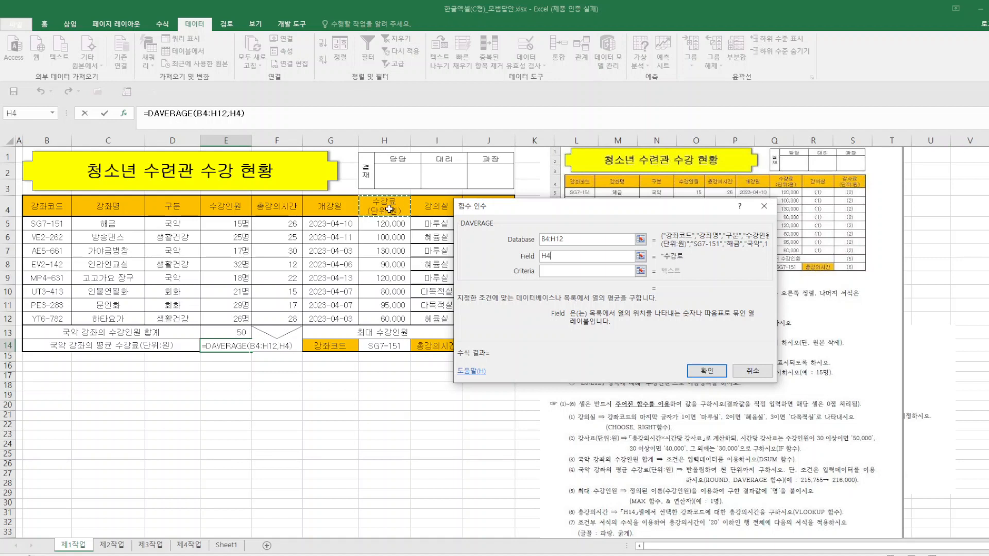
left_click(558, 272)
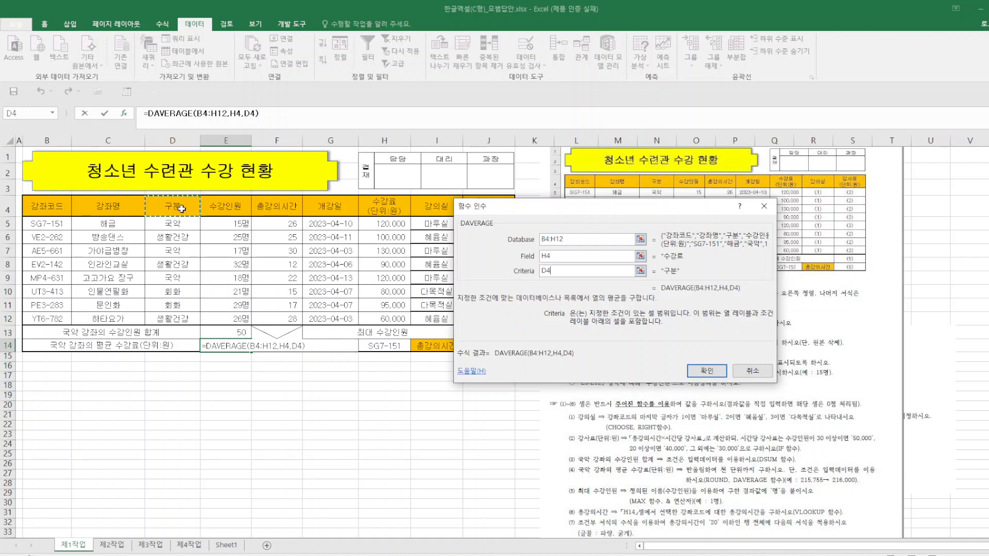
left_click(181, 209)
left_click_drag(181, 211, 154, 225)
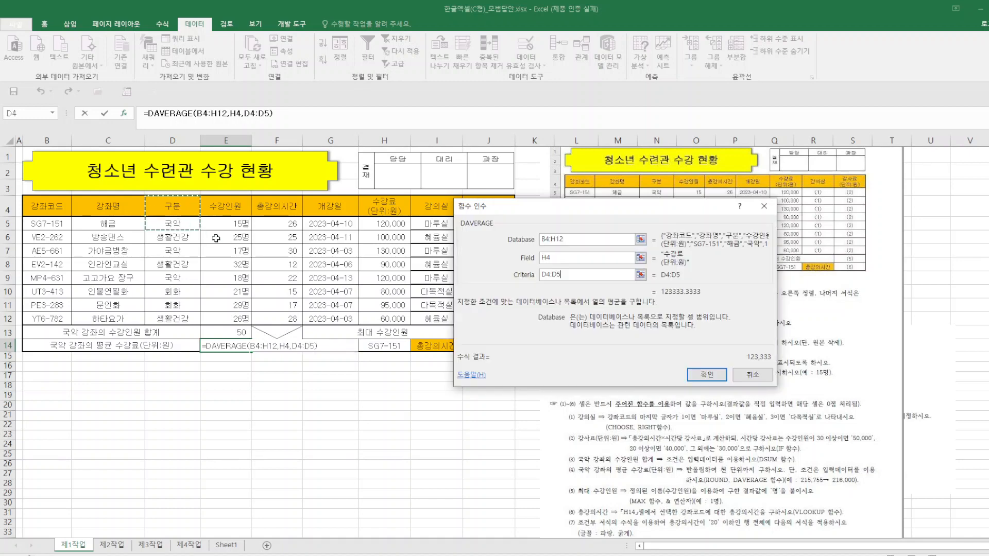
left_click(722, 375)
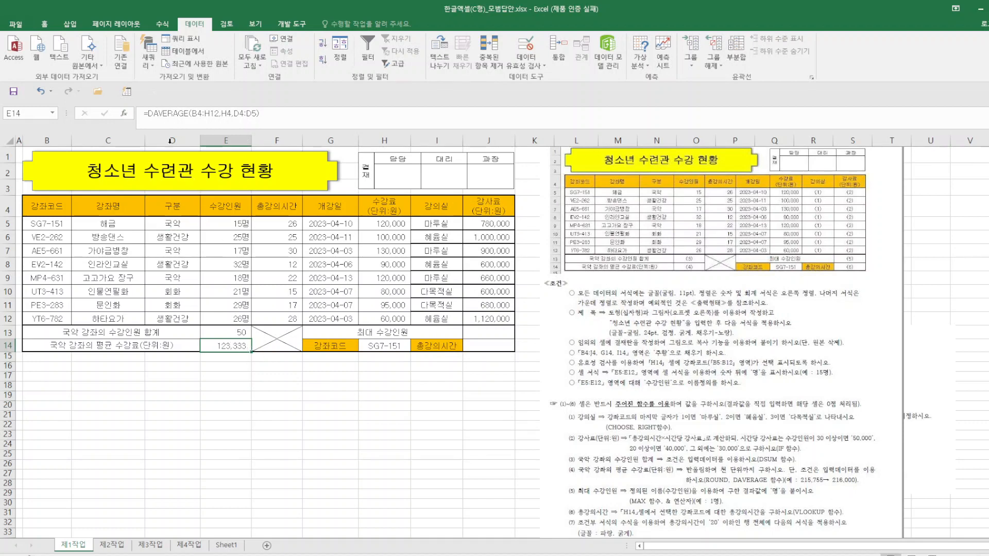
Wrap the DAVERAGE formula in E14 in ROUND with -3 as the number of digits
left_click(154, 125)
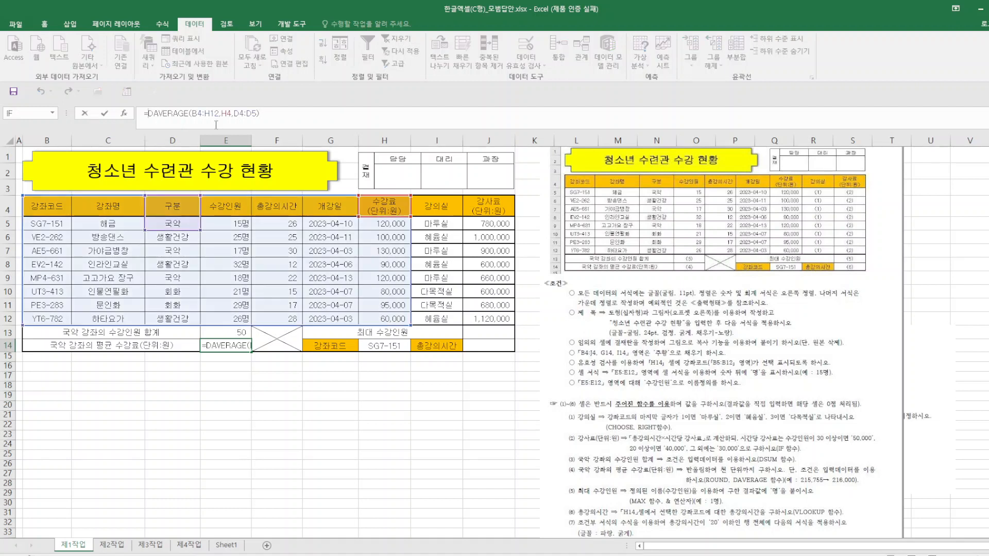
type("round(")
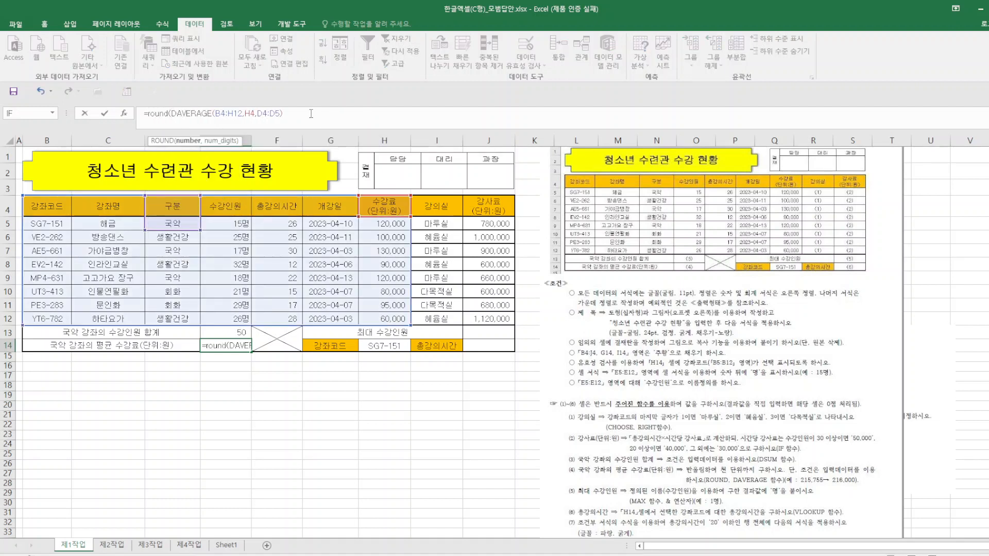
type(",-3)")
key("Return")
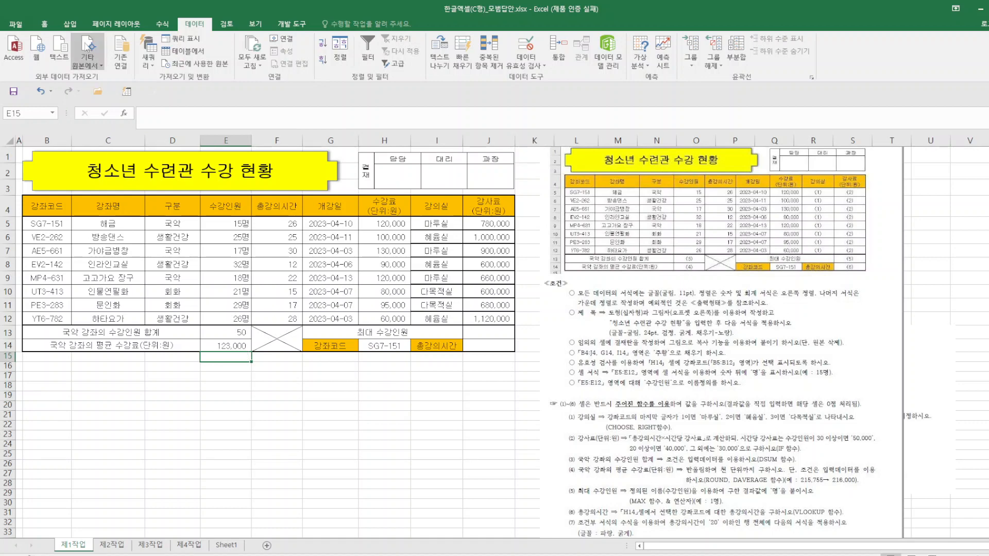
Save the workbook to the desktop (바탕 화면) under the name 한글엑셀(C형)_23.4.xlsx
left_click(15, 23)
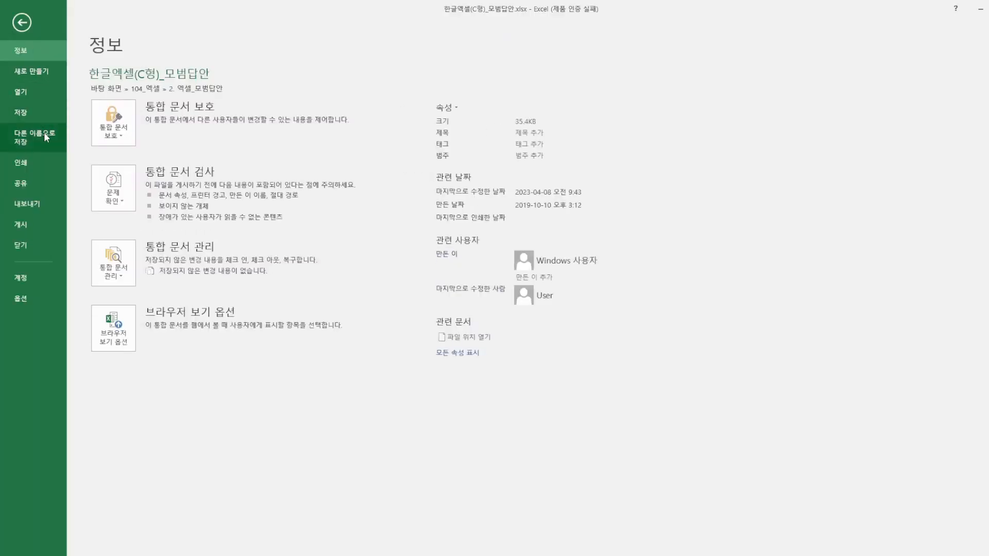
left_click(47, 137)
left_click(115, 165)
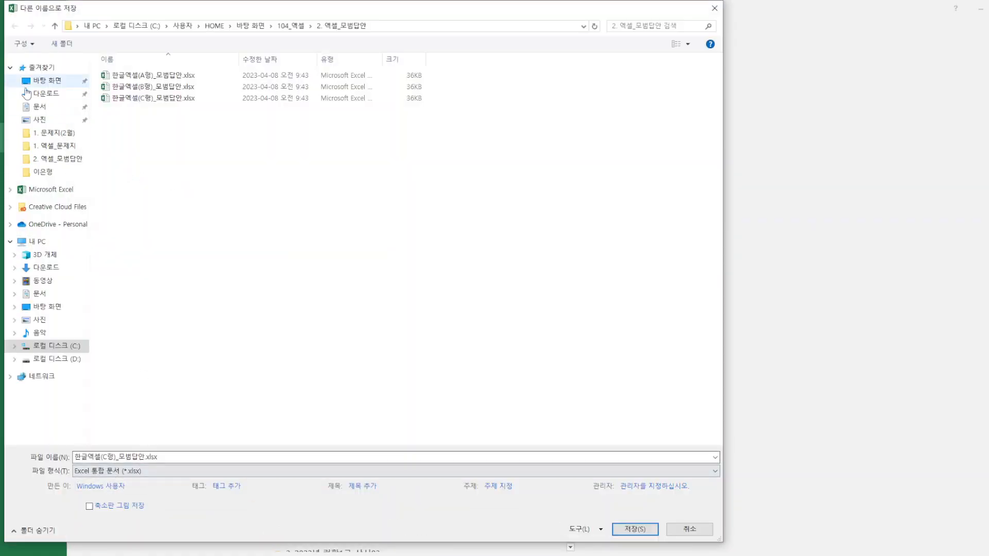
left_click(54, 81)
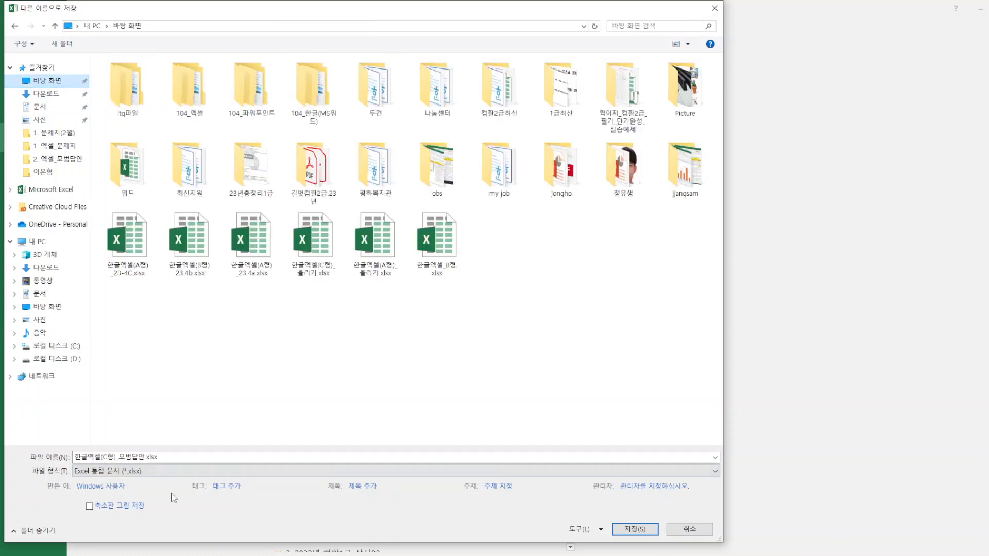
left_click(143, 456)
left_click(147, 456)
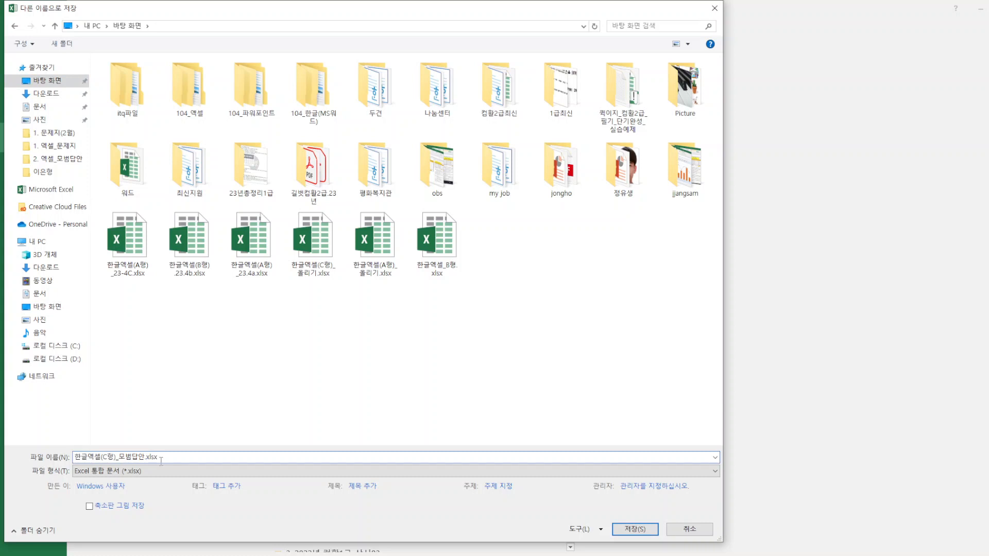
key("BackSpace")
key("BackSpace")
key("BackSpace")
key("BackSpace")
type("23.4")
left_click(634, 529)
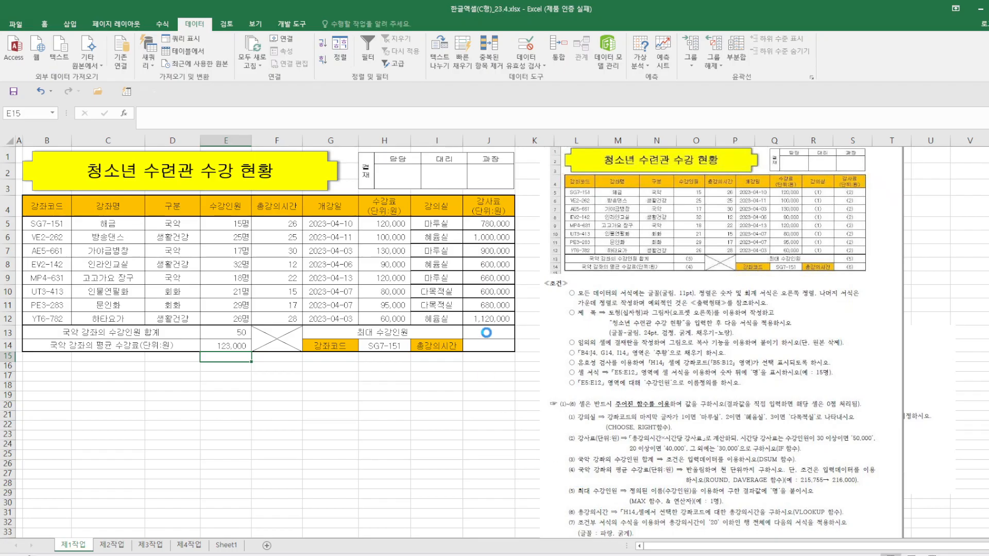
left_click(394, 421)
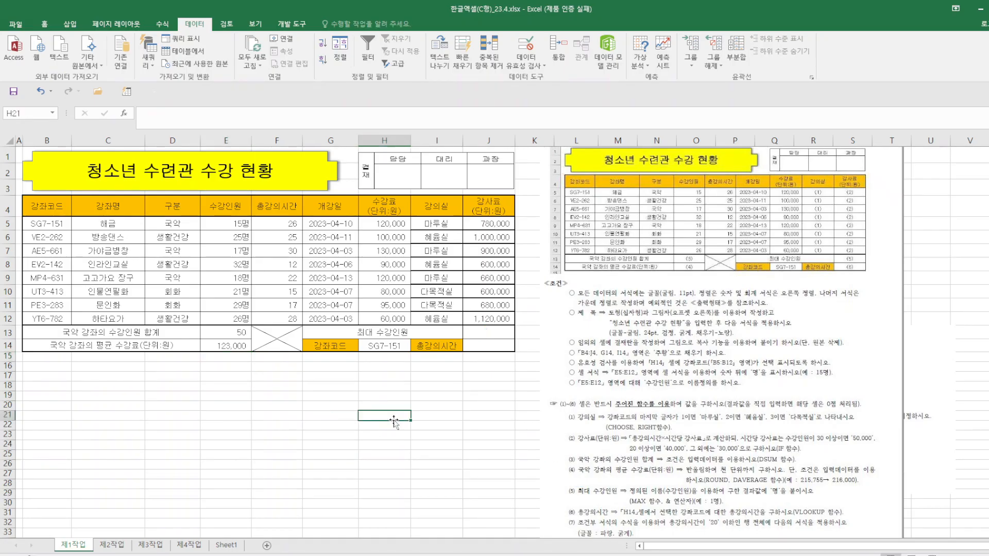
Enter a MAX formula in J13 over the named range 수강인원 (E5:E12)
left_click(492, 333)
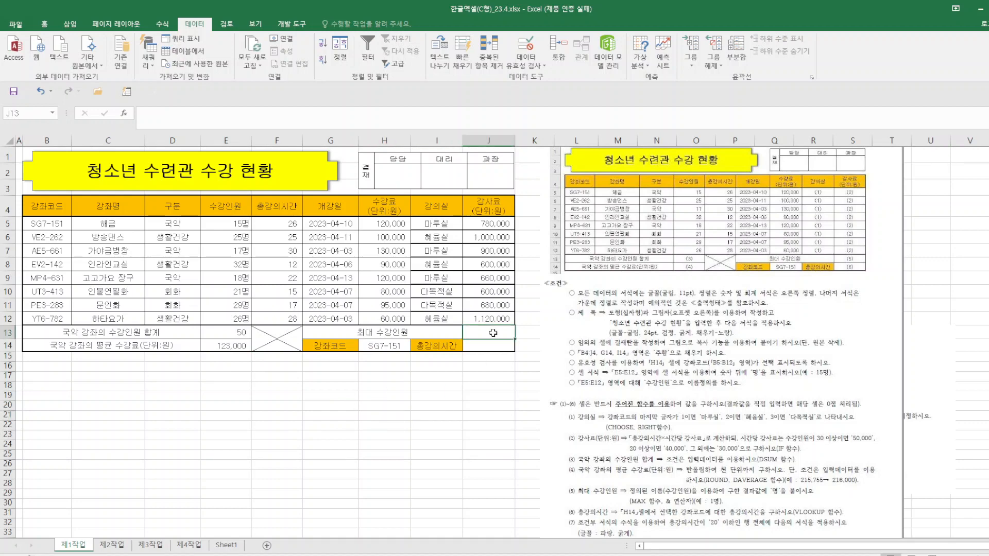
type("=")
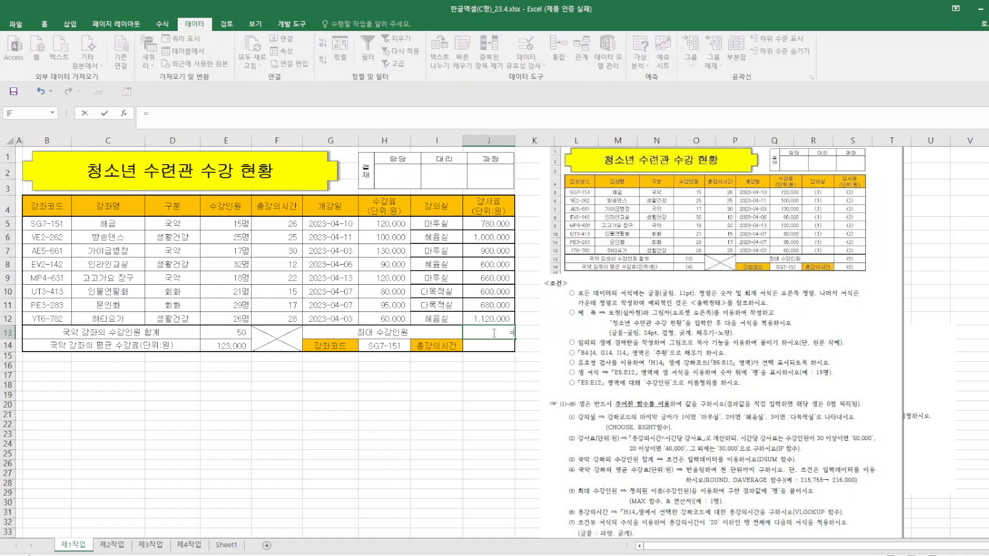
type("max(")
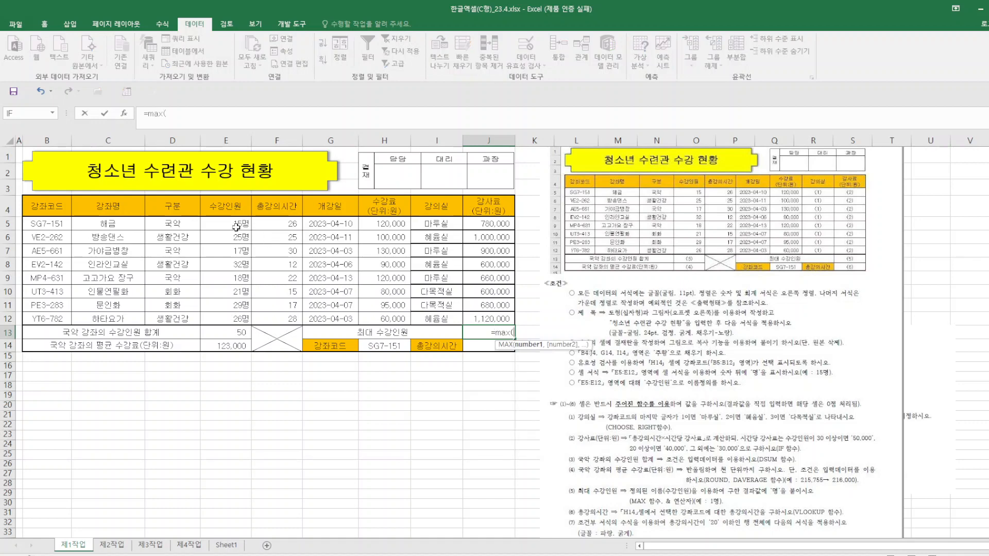
left_click_drag(236, 227, 244, 314)
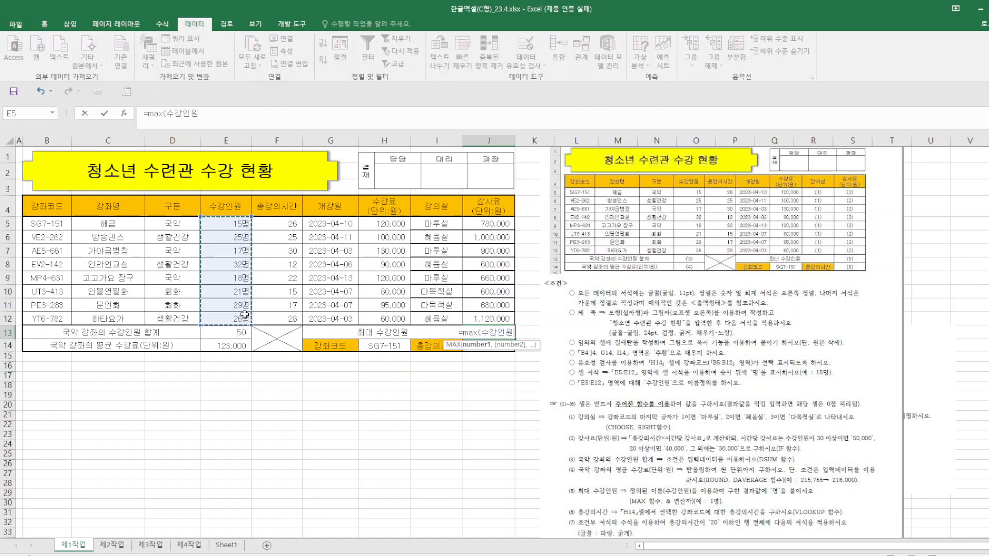
type(")")
key("Return")
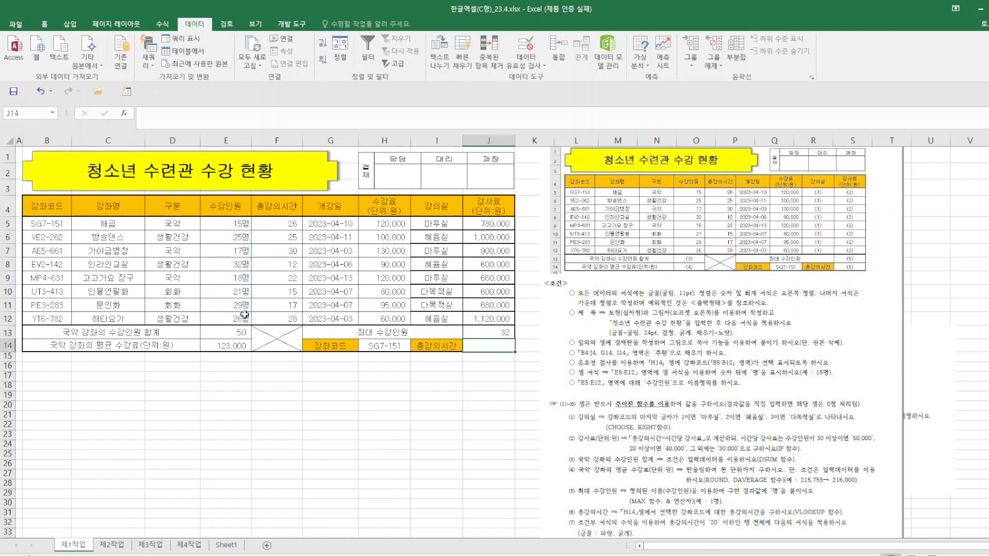
Append the text "명" to the MAX formula in J13 with the & operator
left_click(502, 333)
left_click(236, 112)
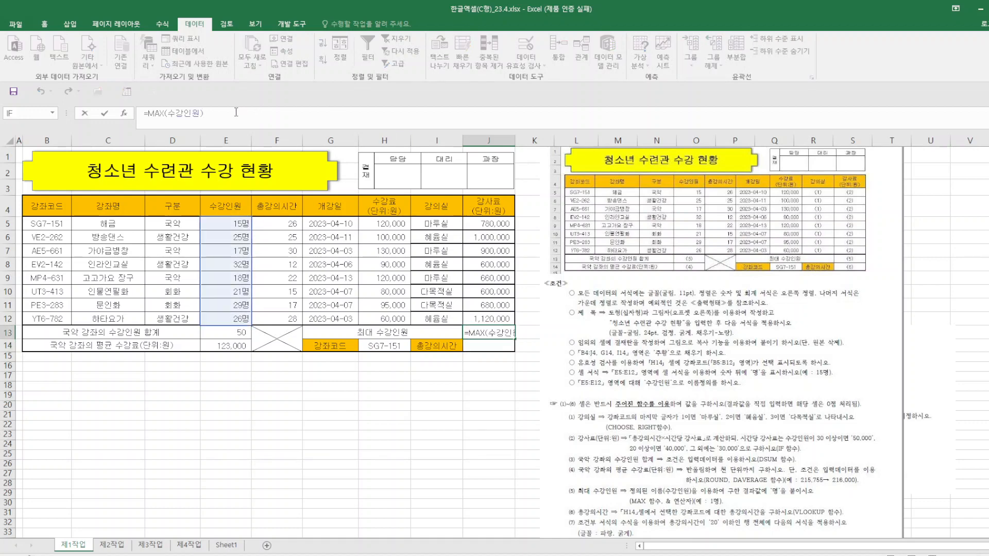
type("& \"명\"")
key("Return")
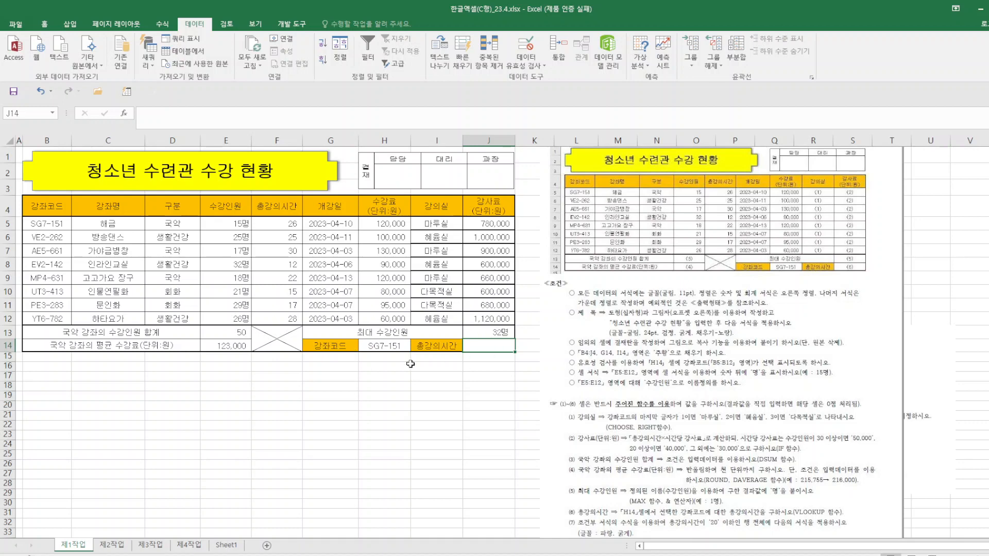
Start a VLOOKUP formula in J14 with H14 as the lookup value and B5:H12 as the table array
type("=")
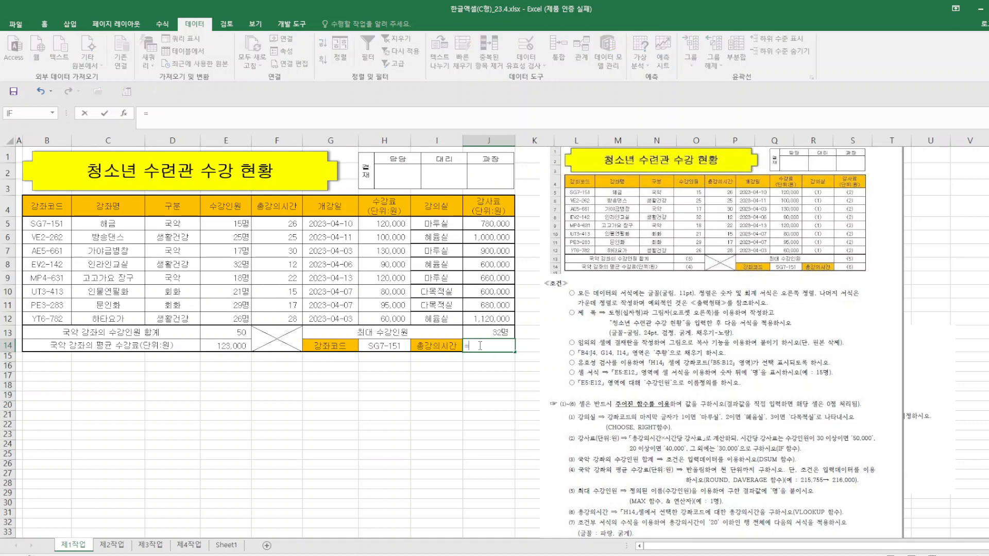
type("vl")
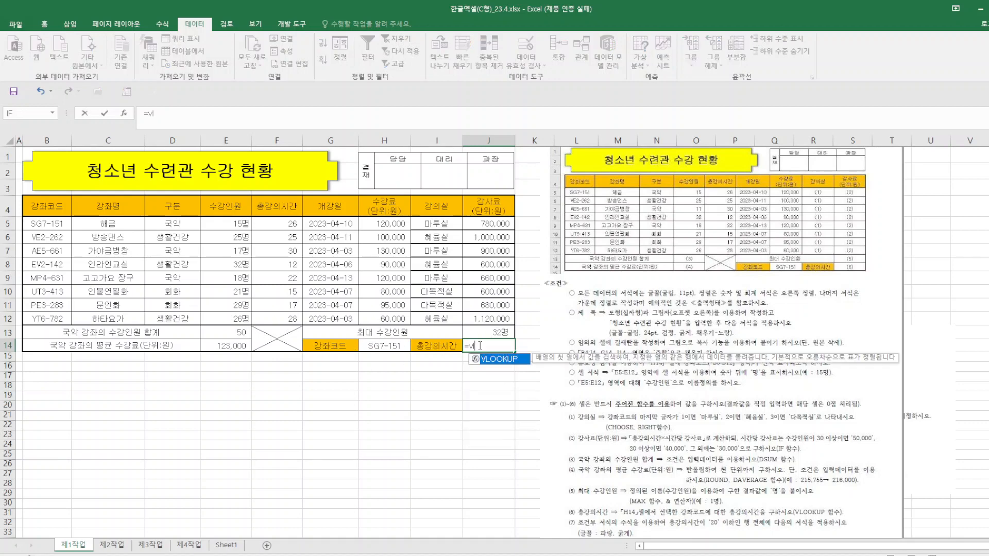
double_click(509, 360)
left_click(127, 114)
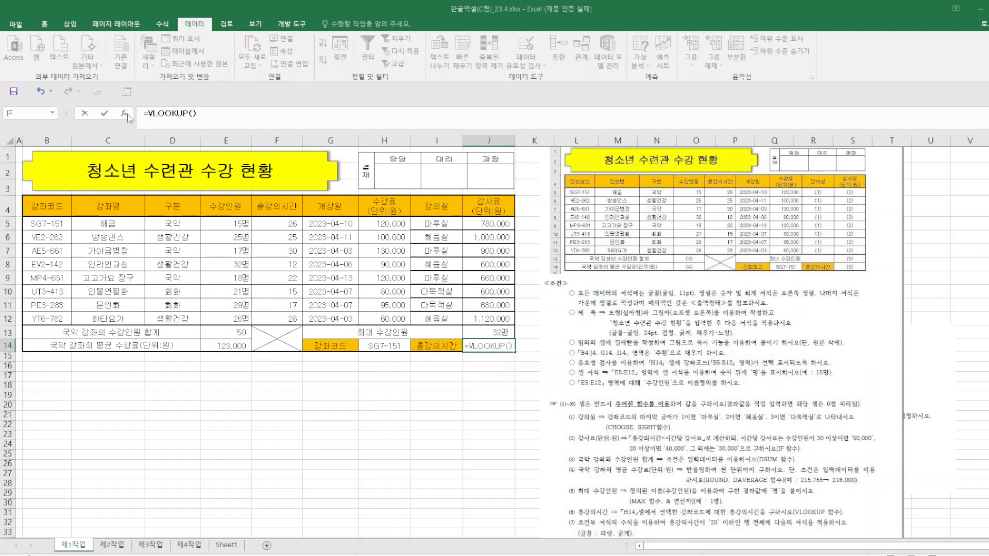
left_click(374, 349)
key("Tab")
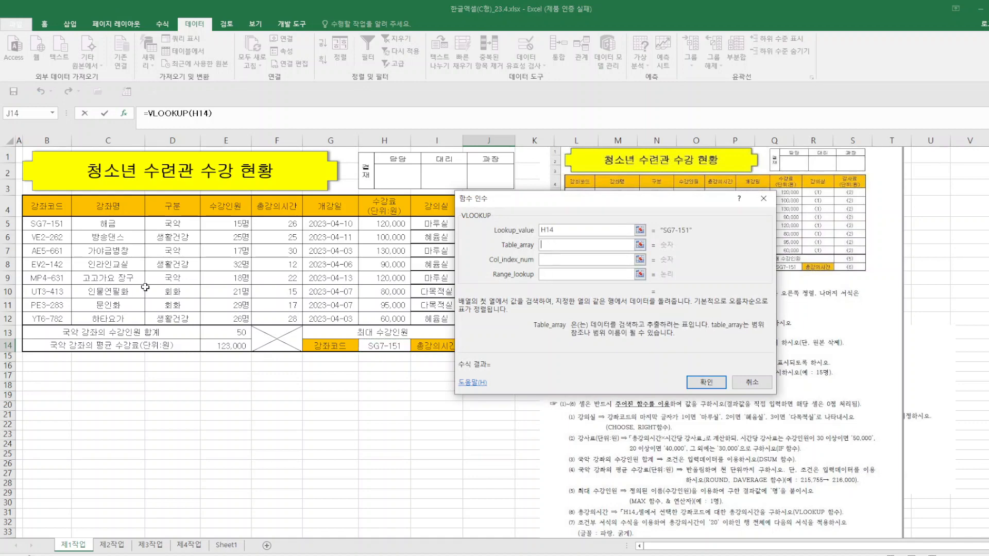
left_click_drag(53, 224, 378, 319)
Complete the VLOOKUP formula with column index 5 and range lookup 0
left_click(560, 260)
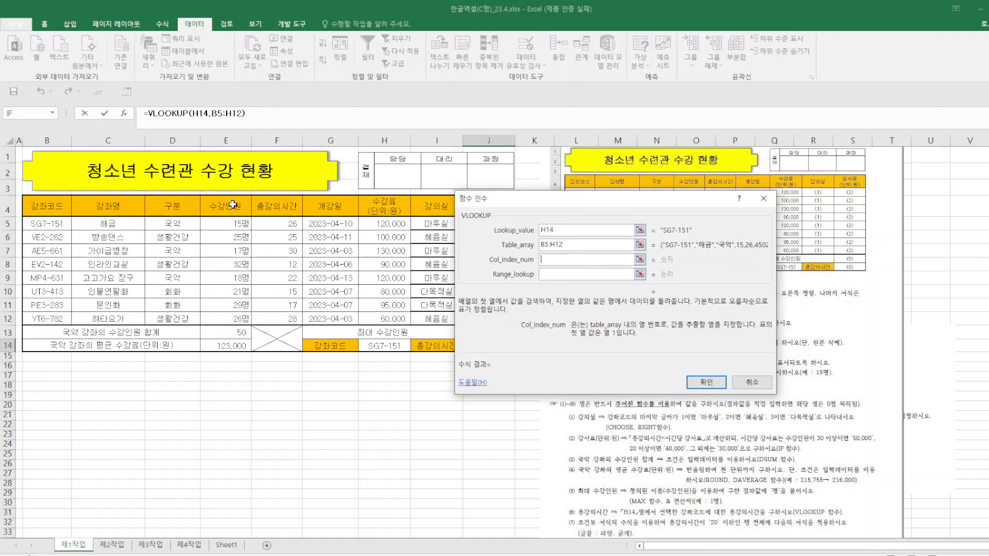
type("5")
left_click(563, 275)
type("0")
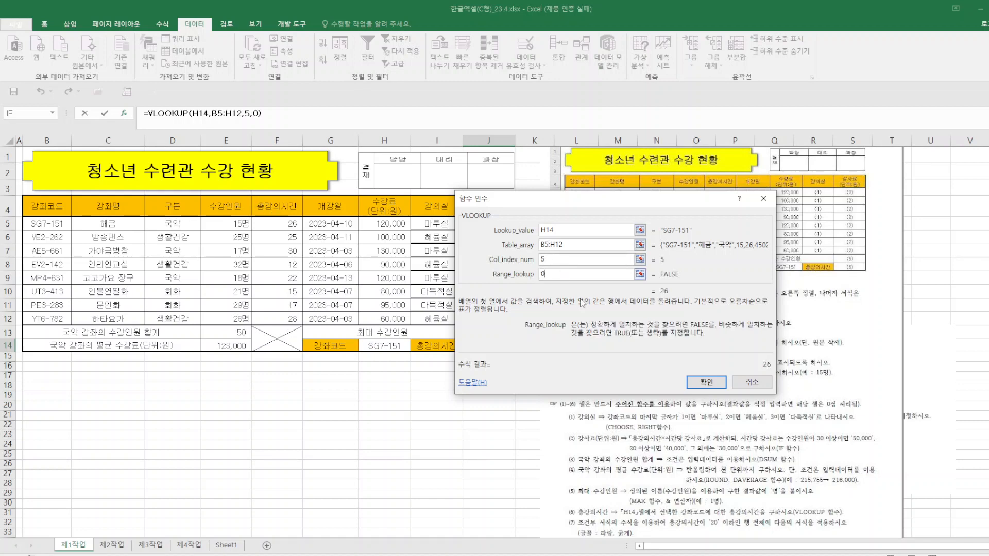
left_click(706, 382)
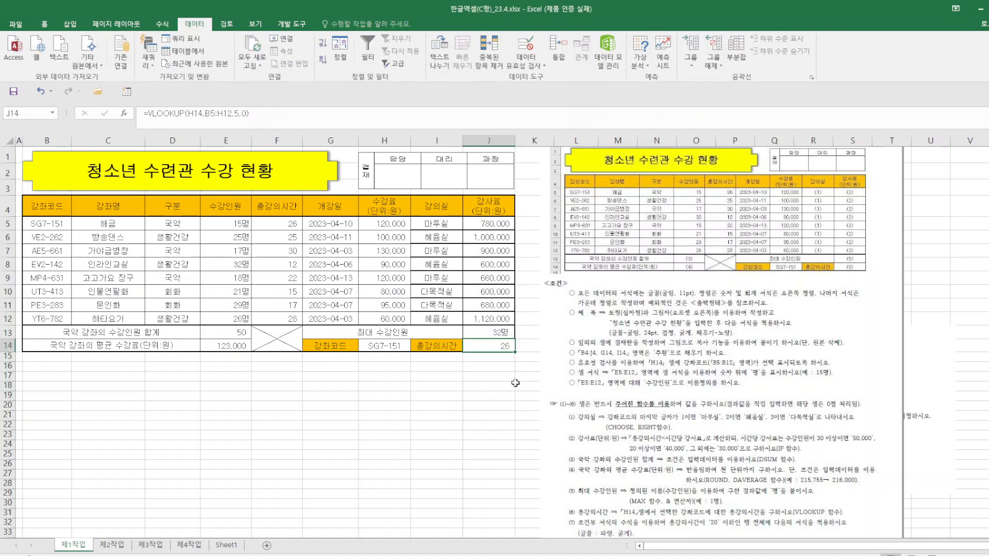
Test the lookup by choosing EV2-142 and another course code in H14's list, and restore SG7-151
left_click(389, 346)
left_click(415, 346)
left_click(381, 381)
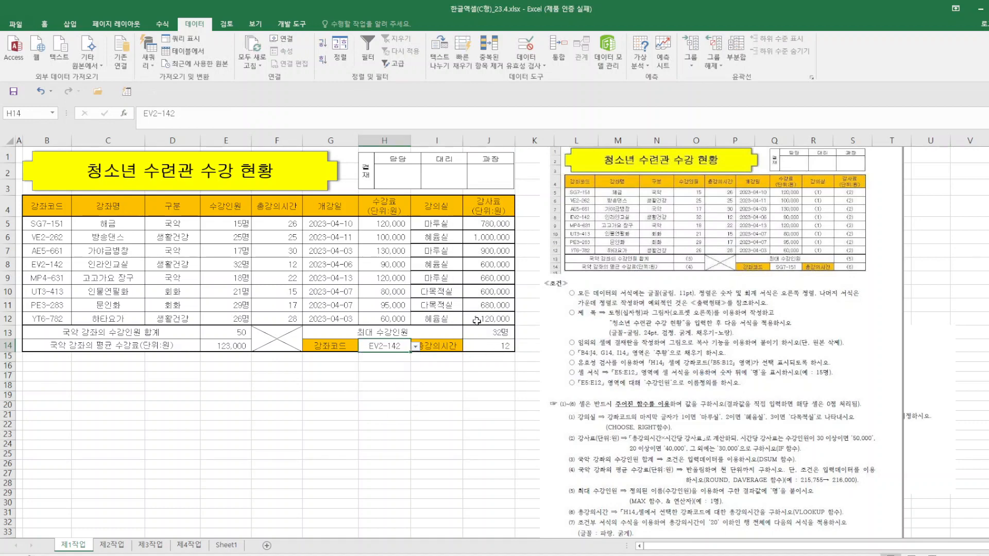
left_click(414, 347)
left_click(381, 372)
left_click(415, 347)
left_click(381, 356)
left_click(386, 385)
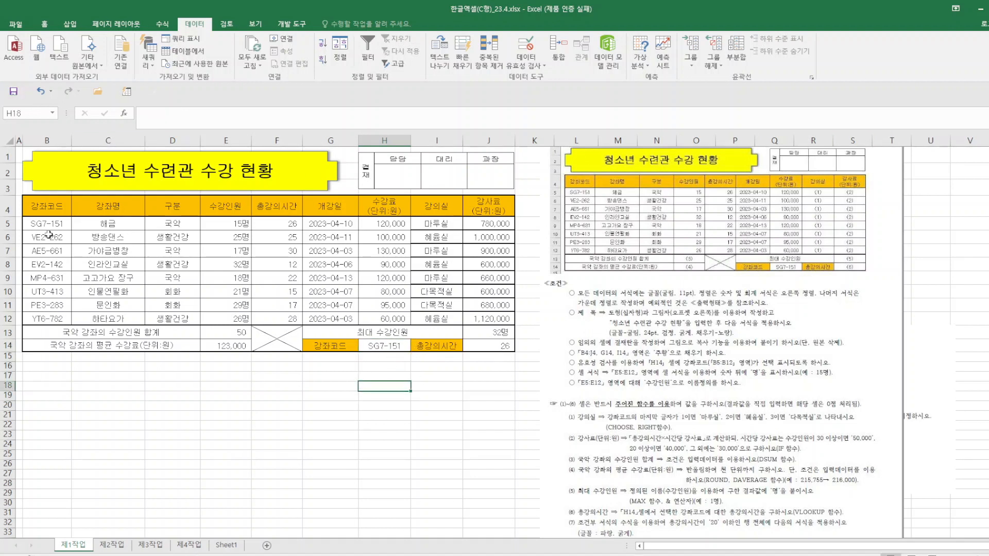
Start a formula-based conditional formatting rule for B5:J12 with the condition =$F5<=20
left_click_drag(47, 224, 489, 319)
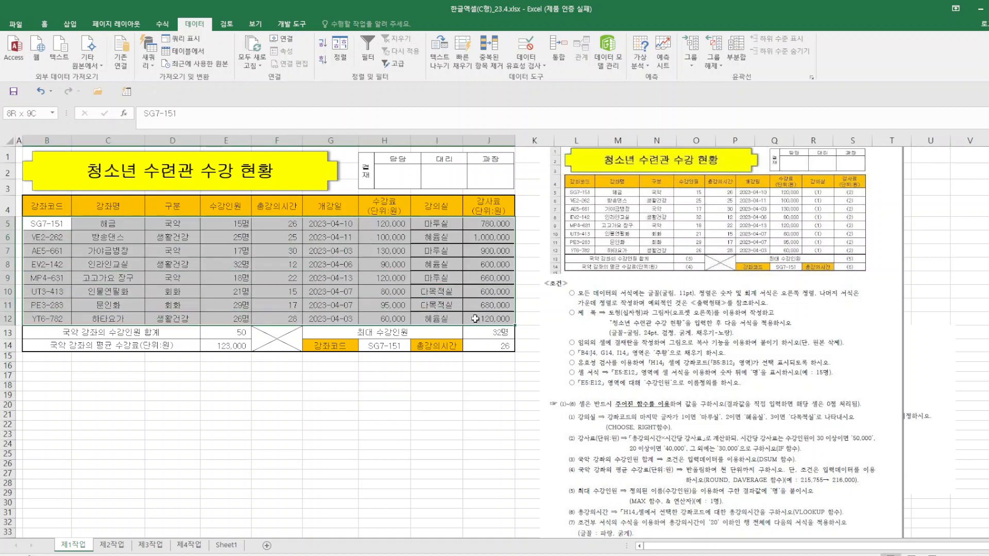
left_click(44, 24)
left_click(464, 54)
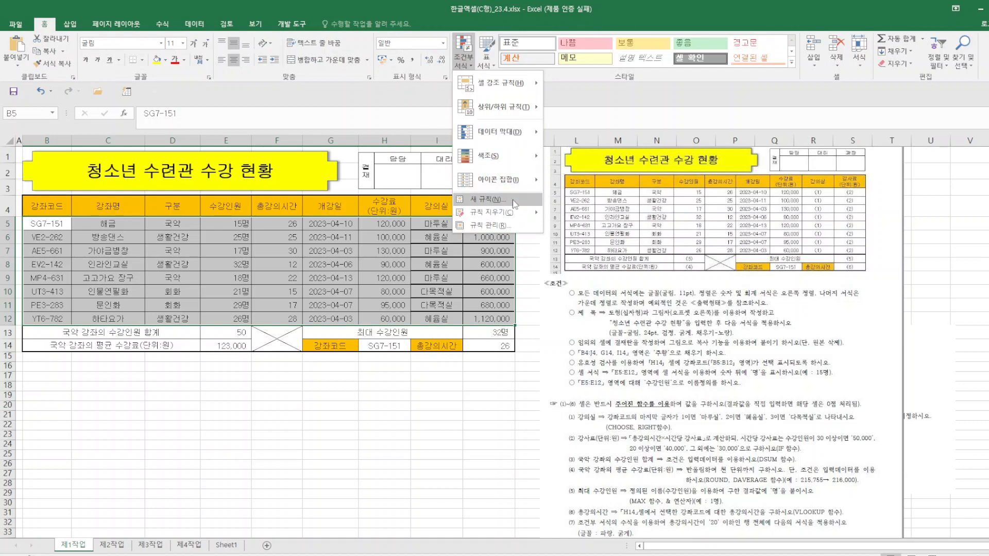
left_click(489, 199)
left_click(509, 284)
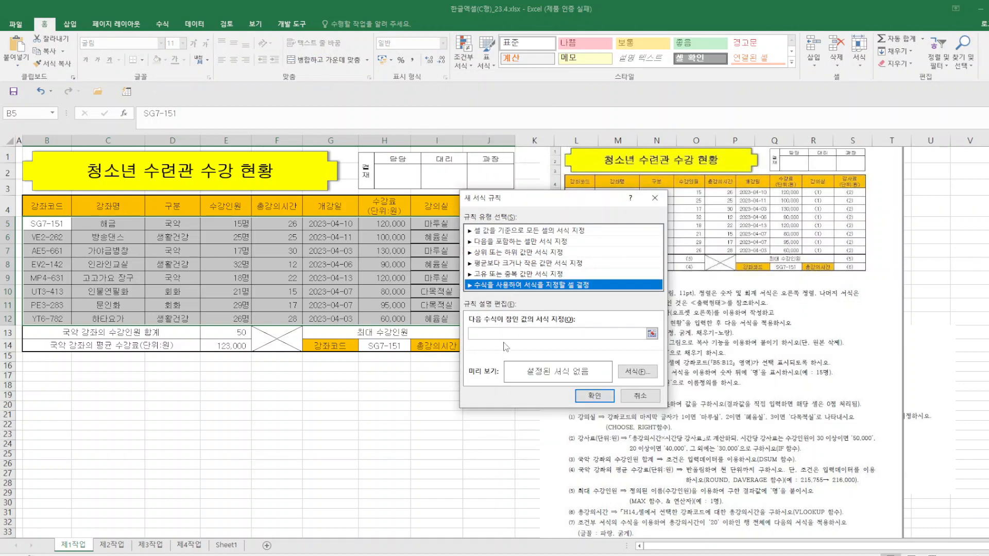
key("Tab")
type("=")
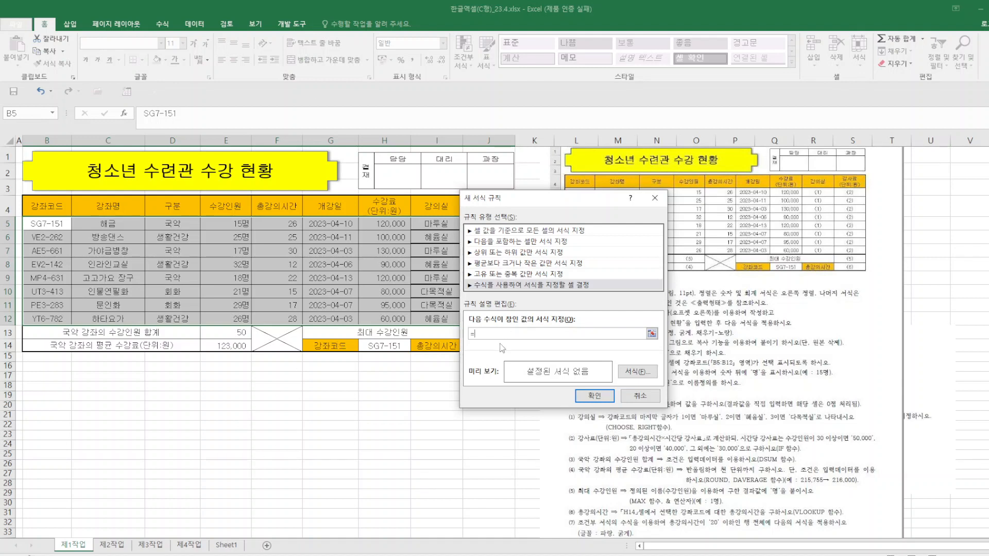
left_click(270, 223)
key("F4")
key("F4")
type("<=20")
Give the conditional formatting rule a bold, standard blue font and apply it to the table
left_click(651, 374)
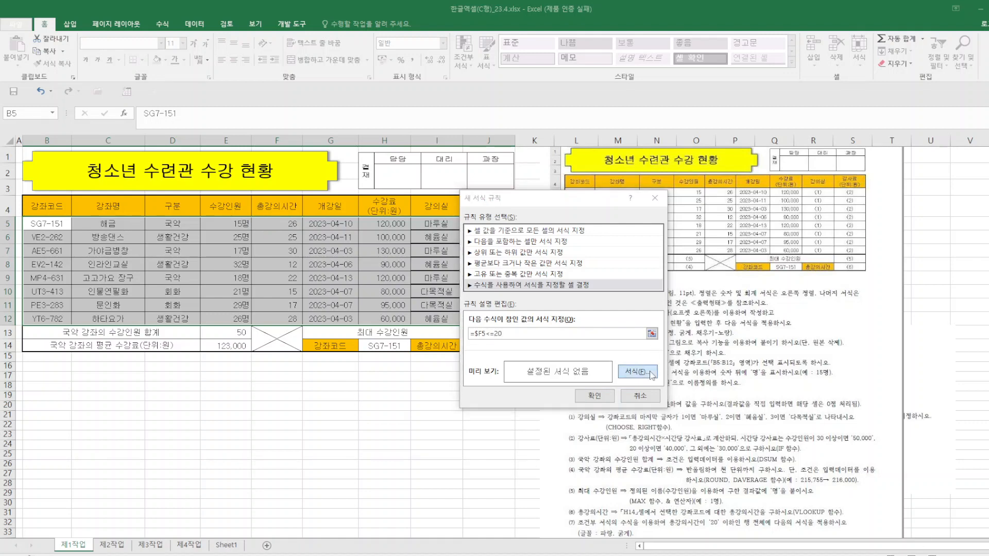
left_click(653, 222)
left_click(687, 270)
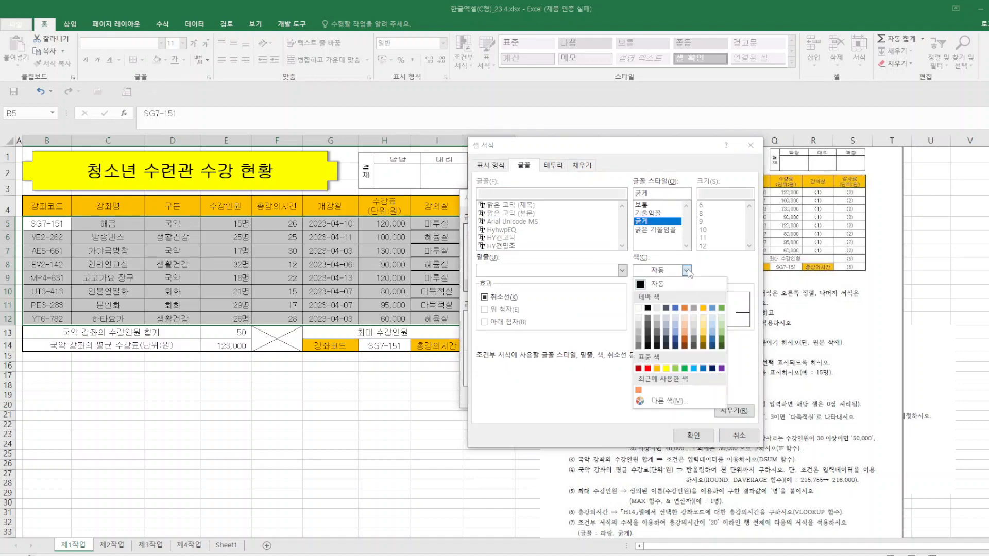
left_click(702, 368)
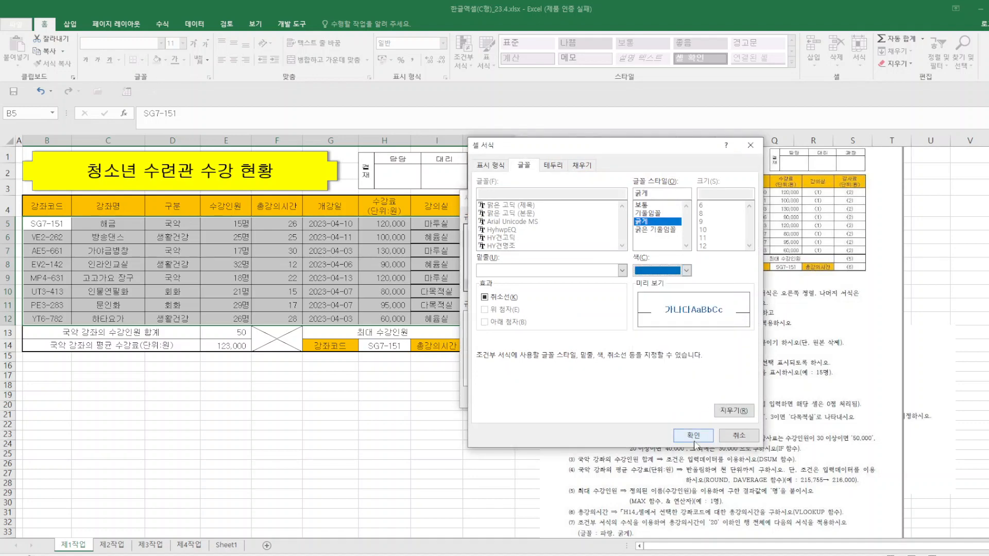
left_click(693, 435)
left_click(594, 395)
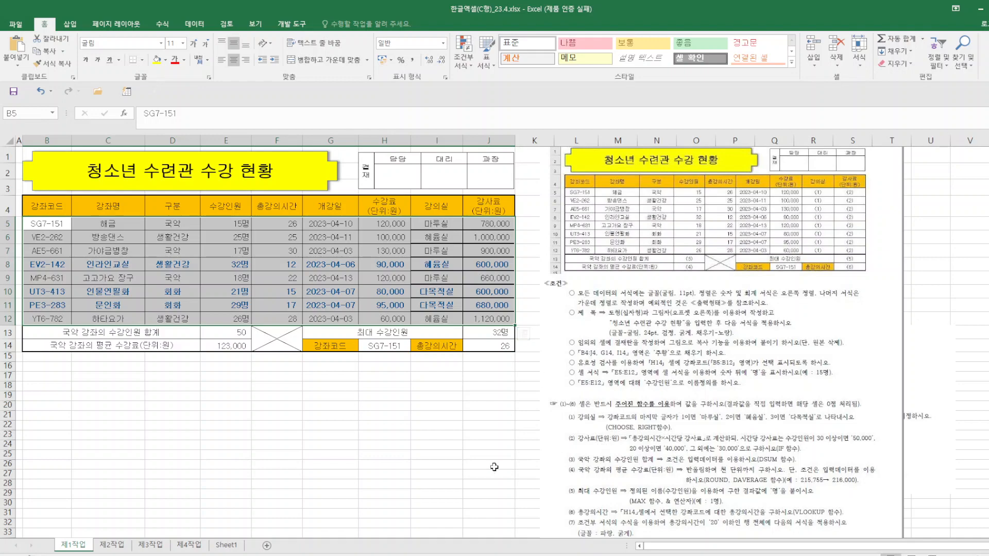
left_click(476, 467)
scroll(590, 464, "down", 2)
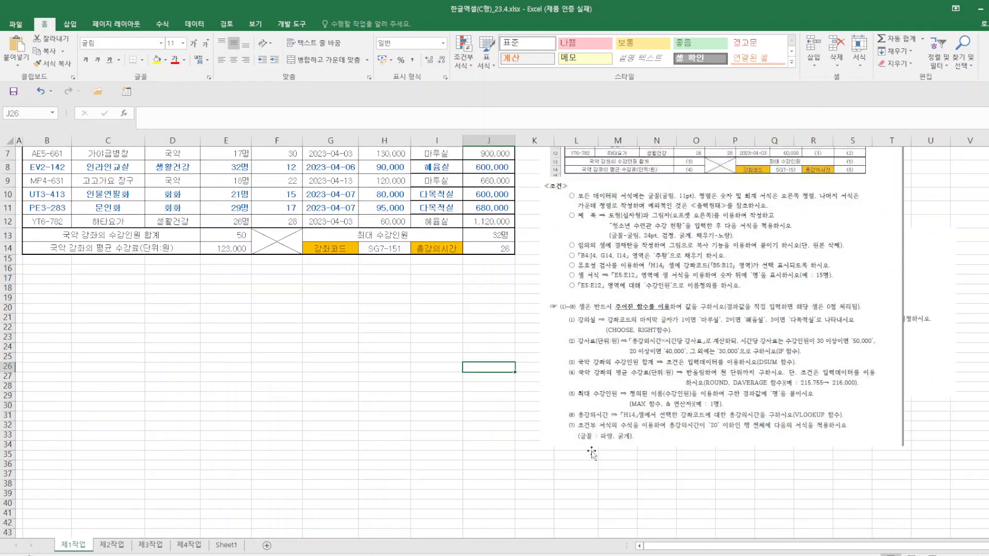
scroll(622, 408, "up", 1)
scroll(622, 408, "up", 1)
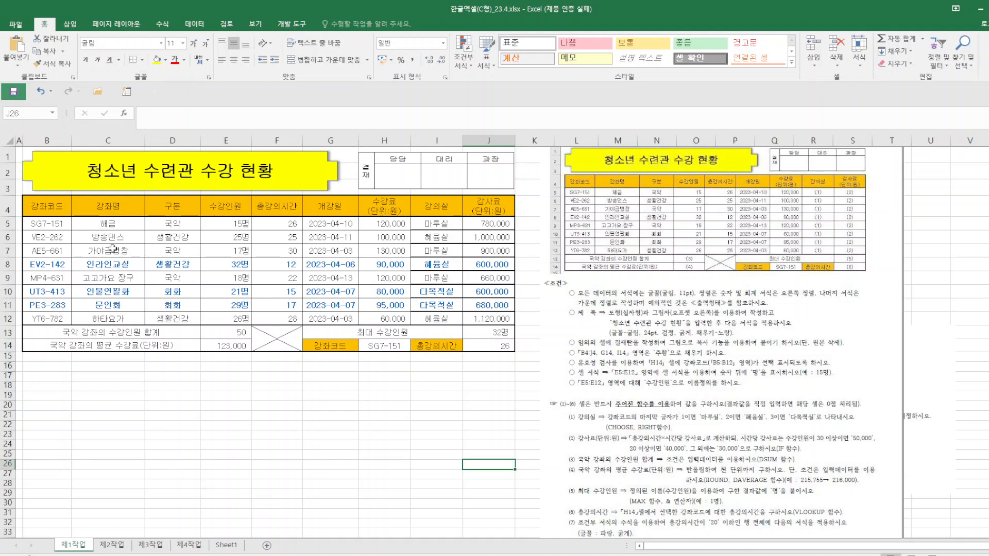
Copy the range B4:G12 on the 제1작업 sheet
left_click_drag(47, 212, 346, 317)
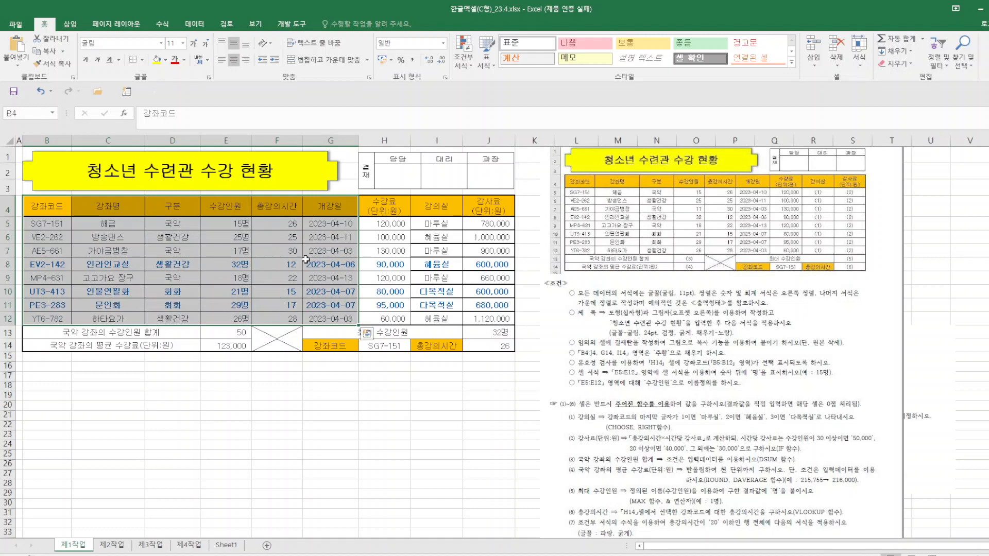
right_click(306, 259)
left_click(334, 288)
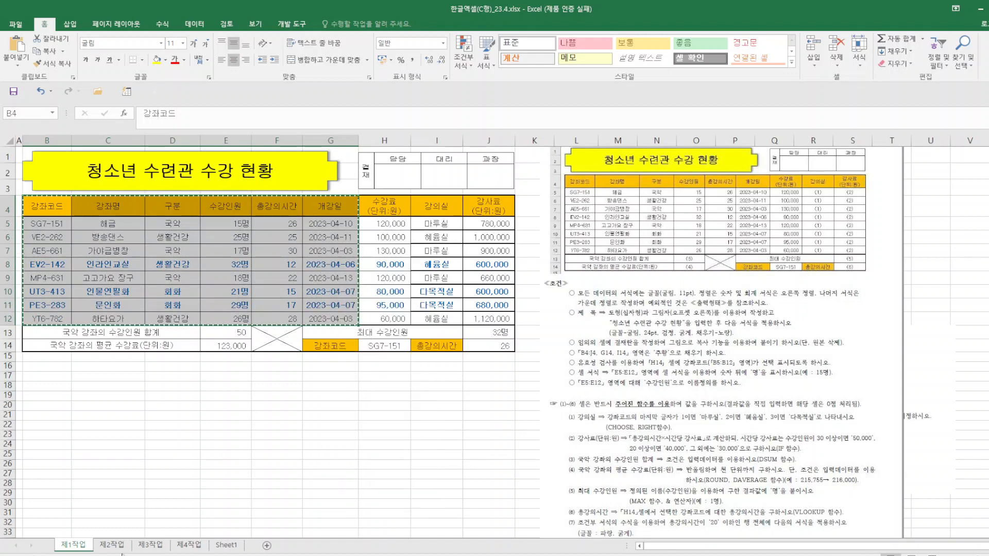
Try a regular paste of the copied range at B1 of the 제2작업 sheet, and undo the paste
left_click(112, 545)
left_click(40, 155)
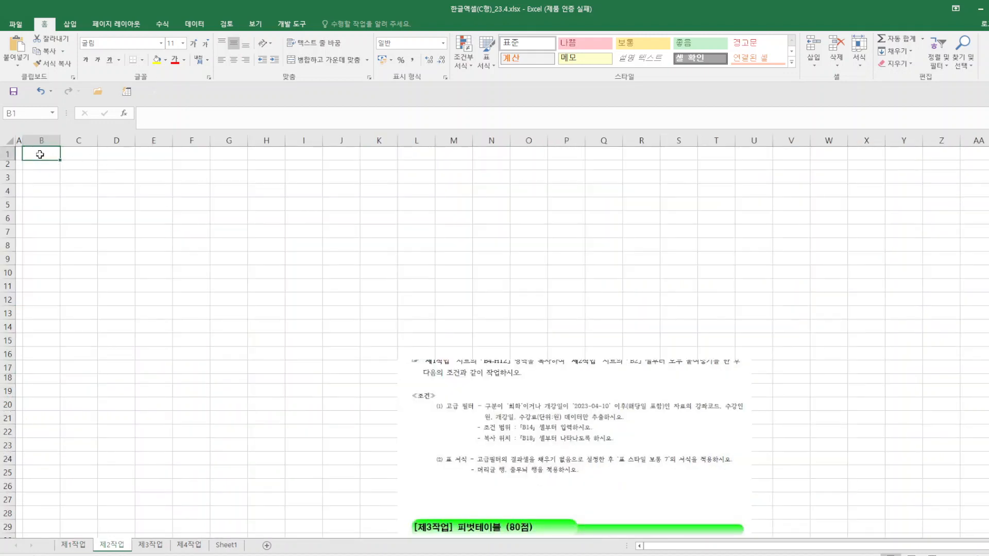
right_click(40, 155)
left_click(63, 200)
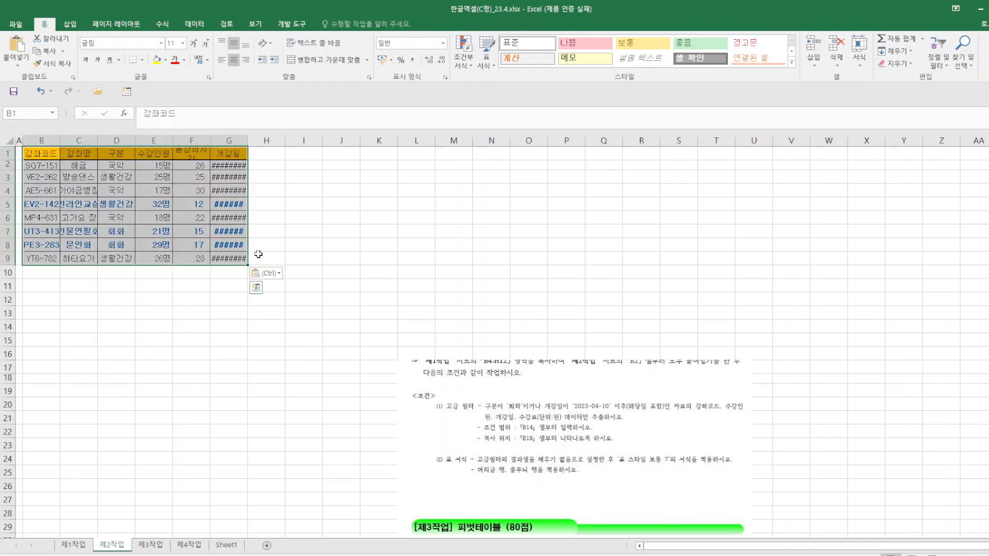
key("ctrl+z")
left_click(318, 248)
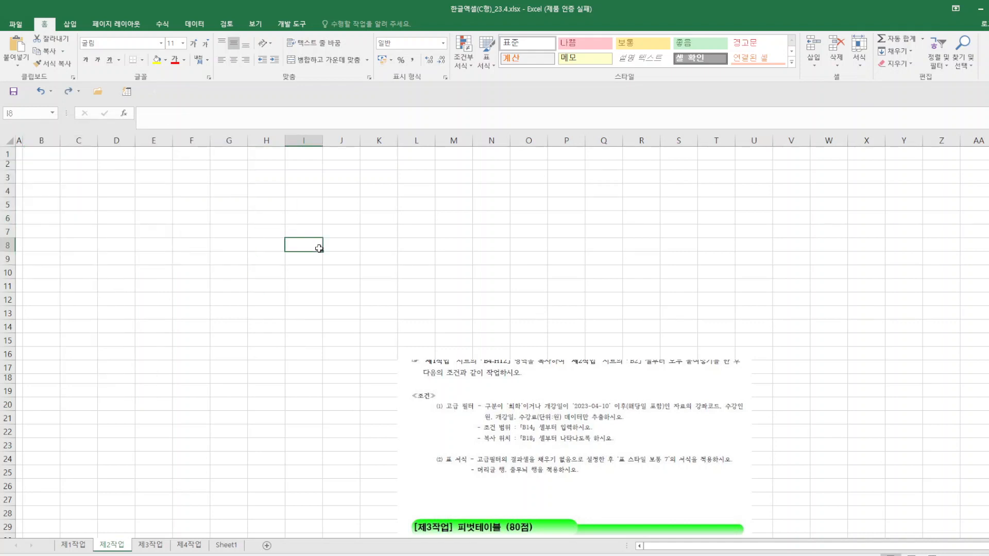
Copy B4:G12 from 제1작업 again and paste its column widths, followed by its full contents, at B1 of 제2작업
left_click(73, 544)
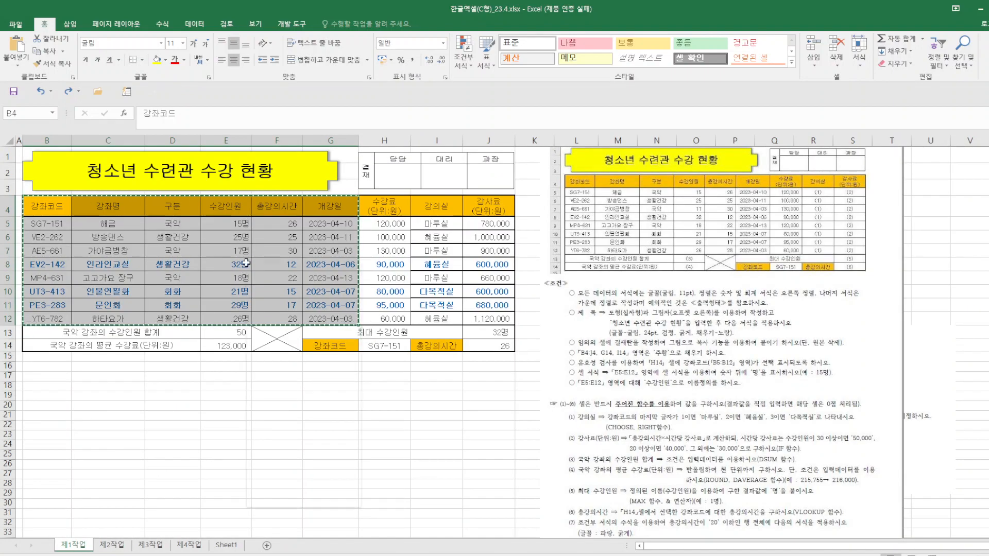
right_click(249, 261)
left_click(283, 285)
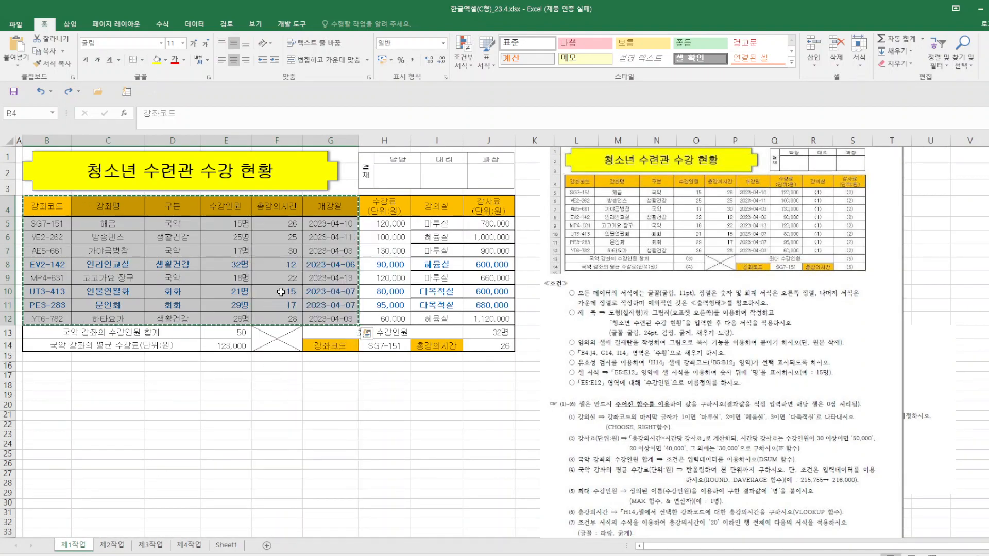
left_click(112, 545)
left_click(53, 155)
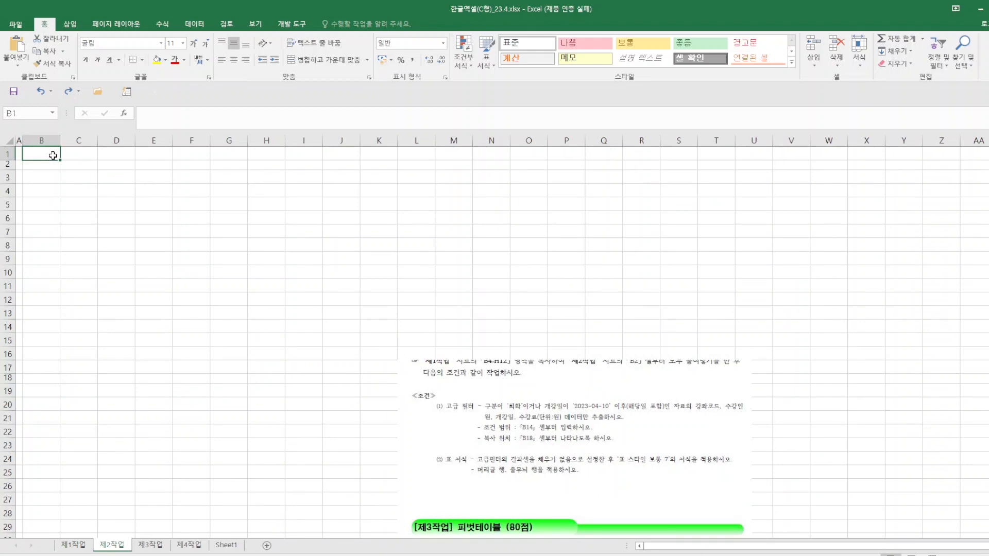
right_click(53, 155)
mouse_move(158, 218)
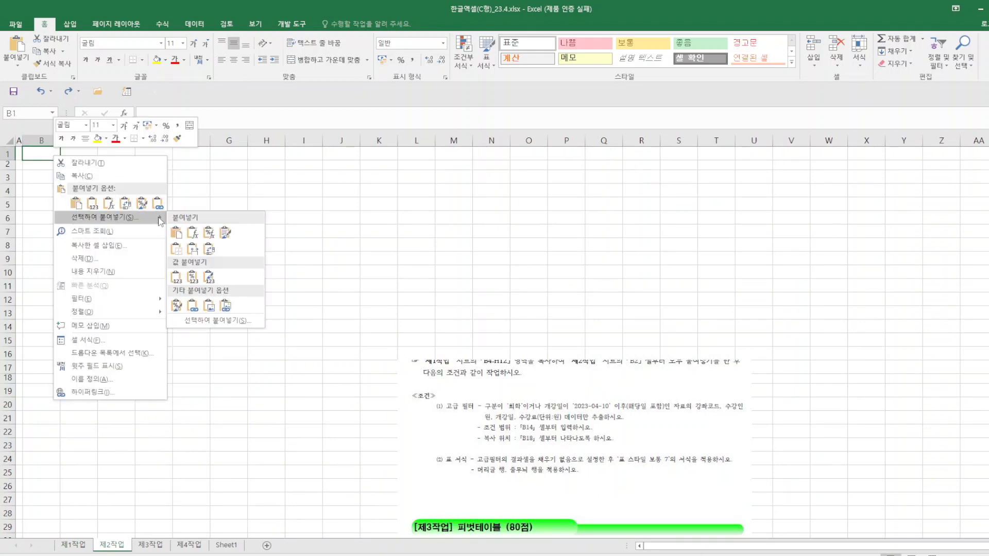
left_click(229, 320)
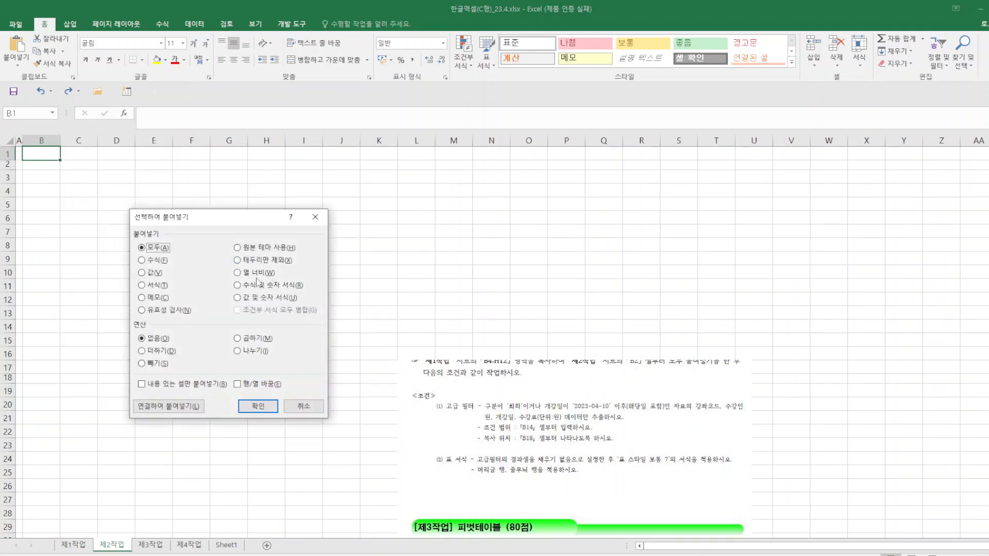
left_click(256, 273)
left_click(258, 407)
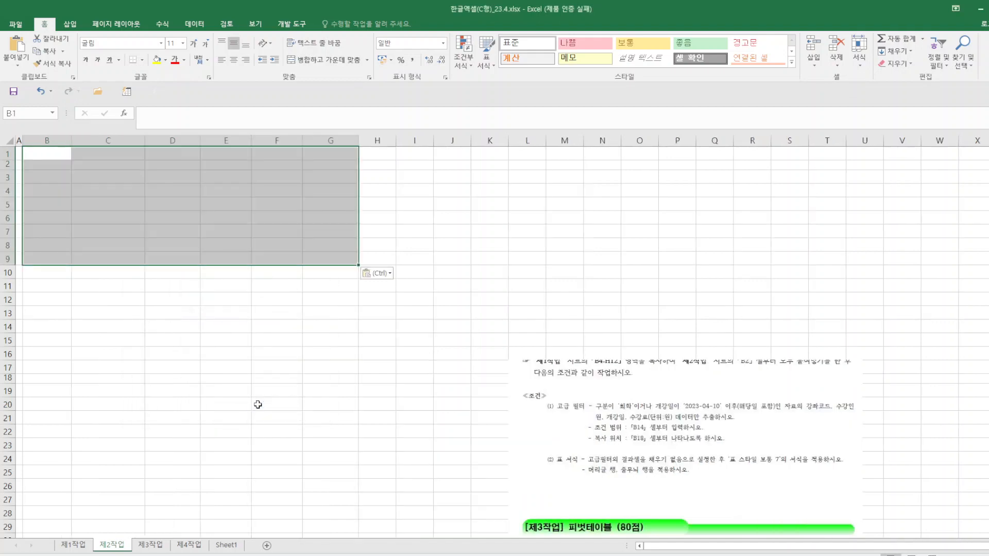
left_click(16, 46)
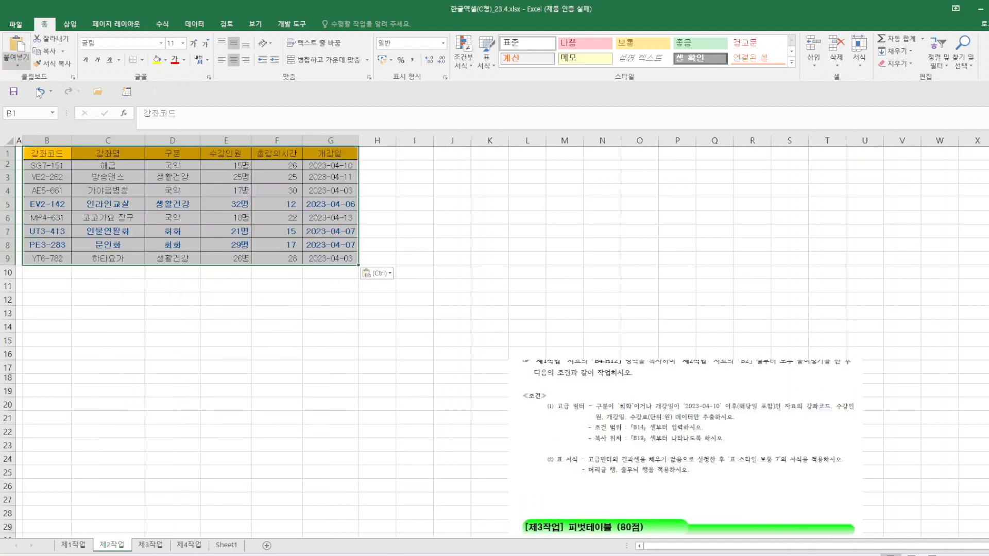
left_click(258, 407)
Move the exam instruction picture up beside the pasted table and enlarge it
left_click_drag(560, 439, 523, 247)
left_click_drag(828, 356, 889, 355)
left_click(385, 391)
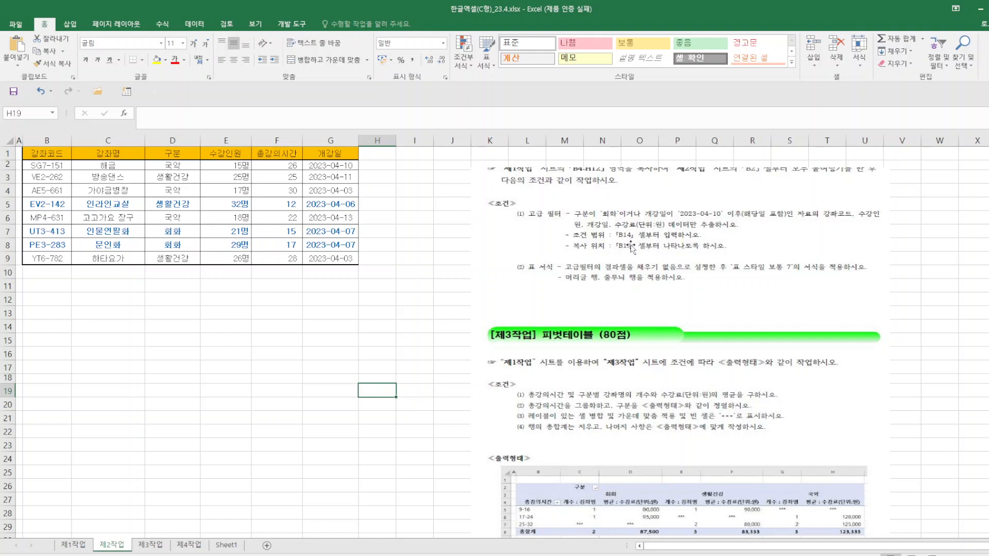
Copy the 구분 and 개강일 headers from D1 and G1 to B14:C14 for the filter criteria
left_click(185, 157)
left_click(318, 157, "ctrl")
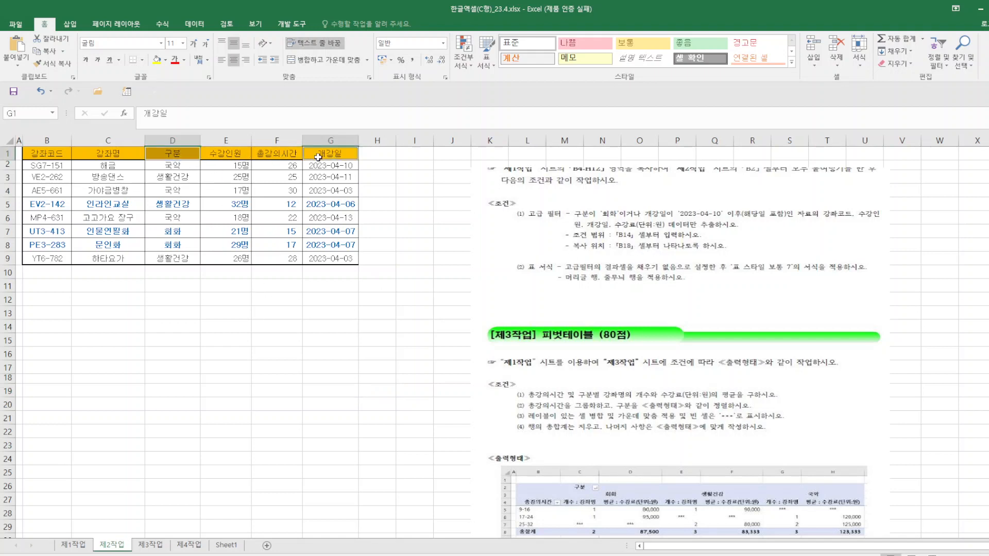
right_click(318, 157)
left_click(355, 181)
left_click(45, 327)
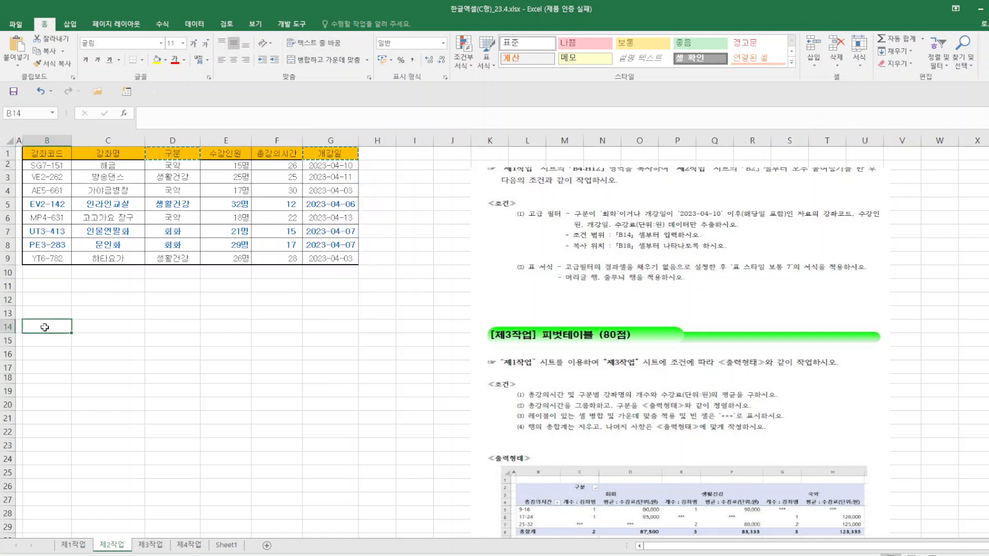
right_click(45, 327)
left_click(67, 132)
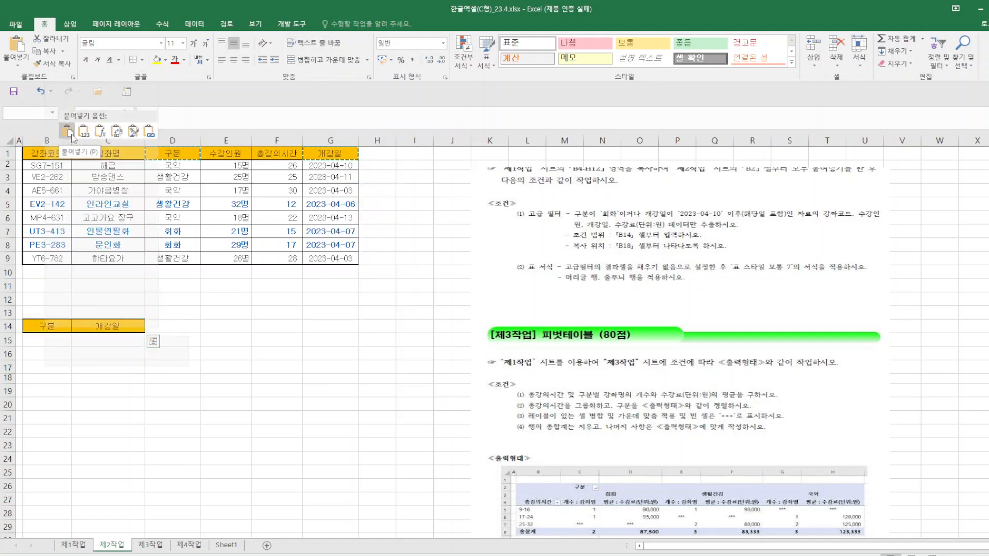
left_click(276, 390)
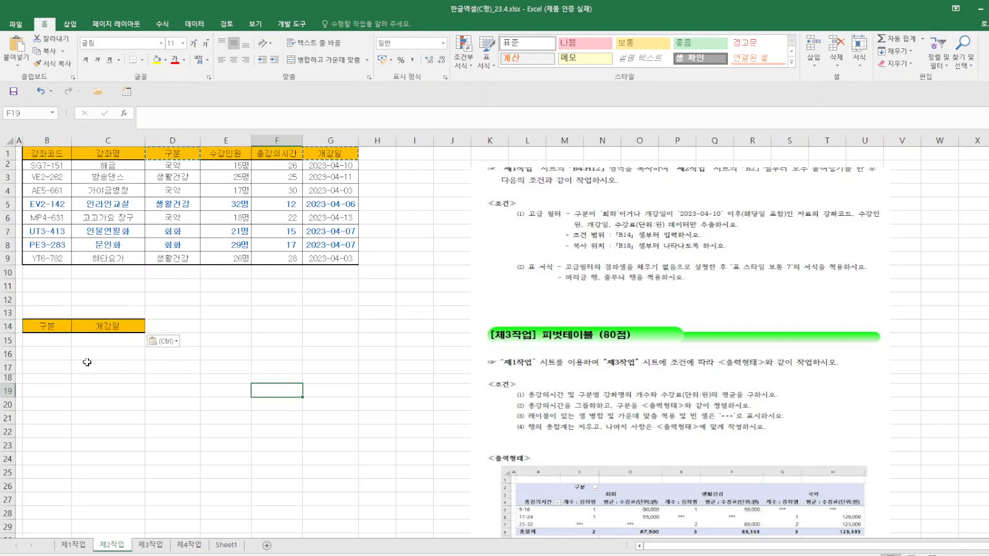
Enter the filter criteria 회화 in B15 and >=2023-04-10 in C16 on separate rows
left_click(45, 341)
type("gh")
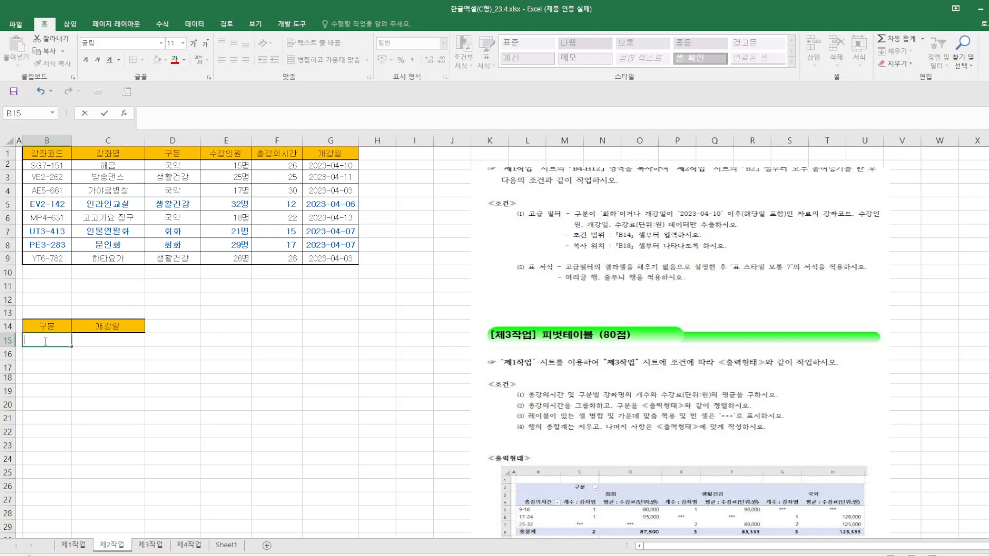
type("회")
type("호")
left_click(121, 352)
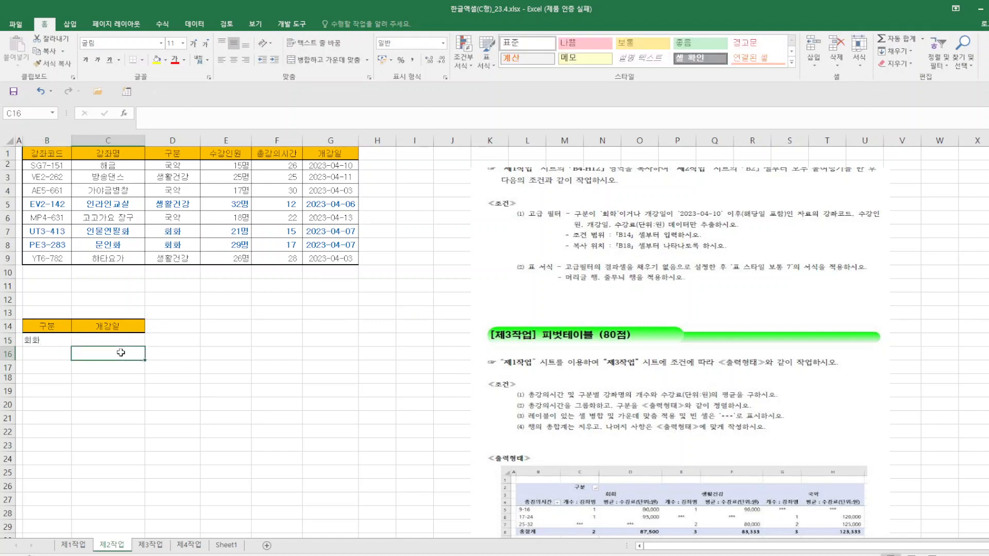
type(">=2023-04-10")
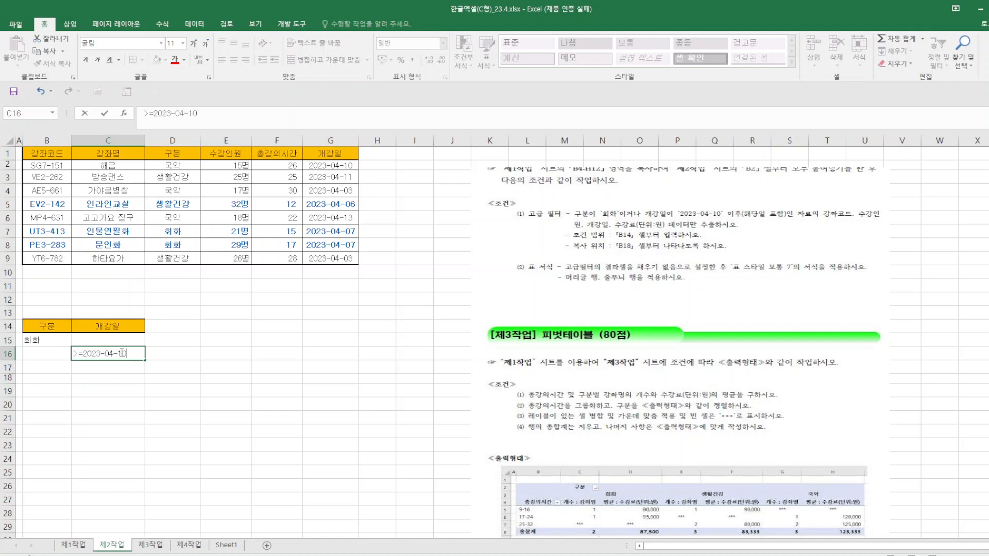
left_click(296, 405)
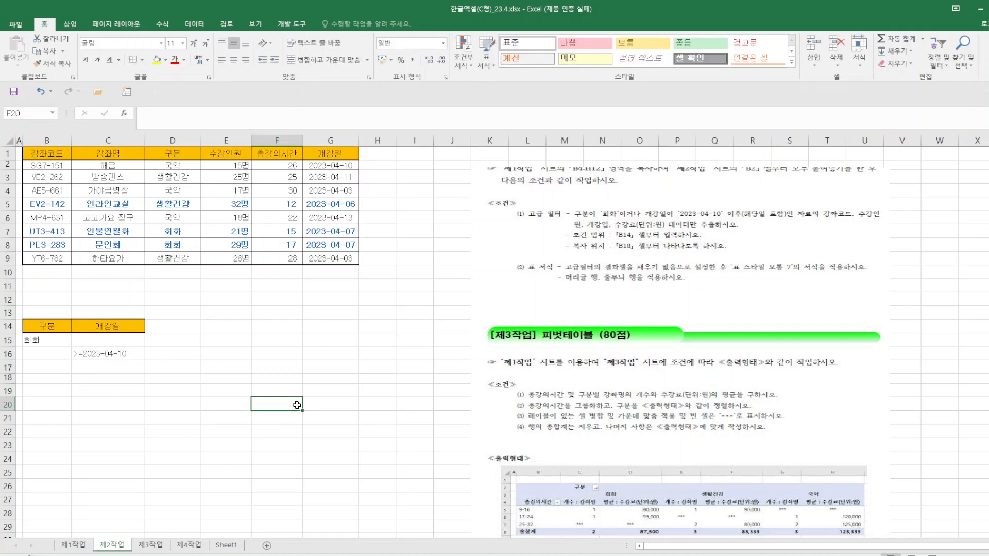
left_click(53, 154)
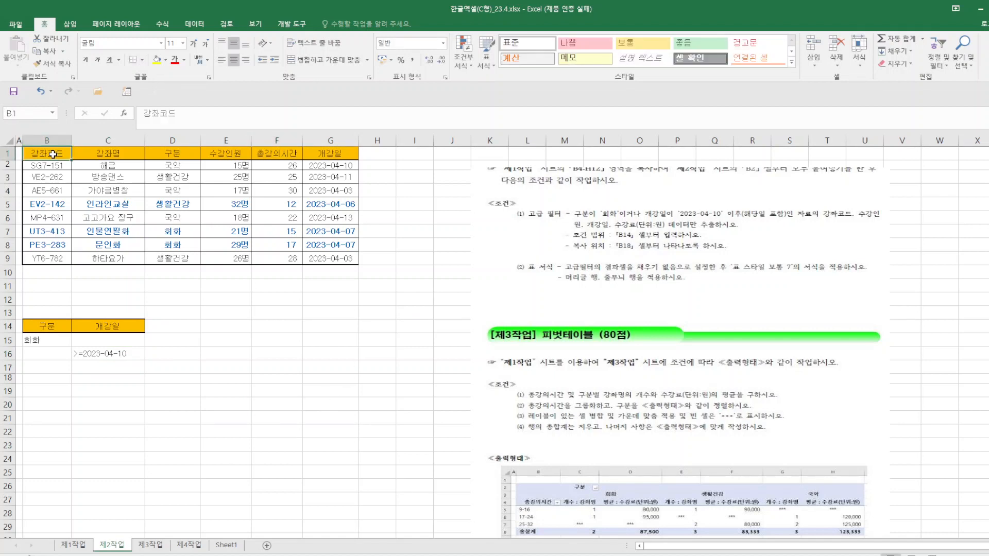
left_click(223, 153)
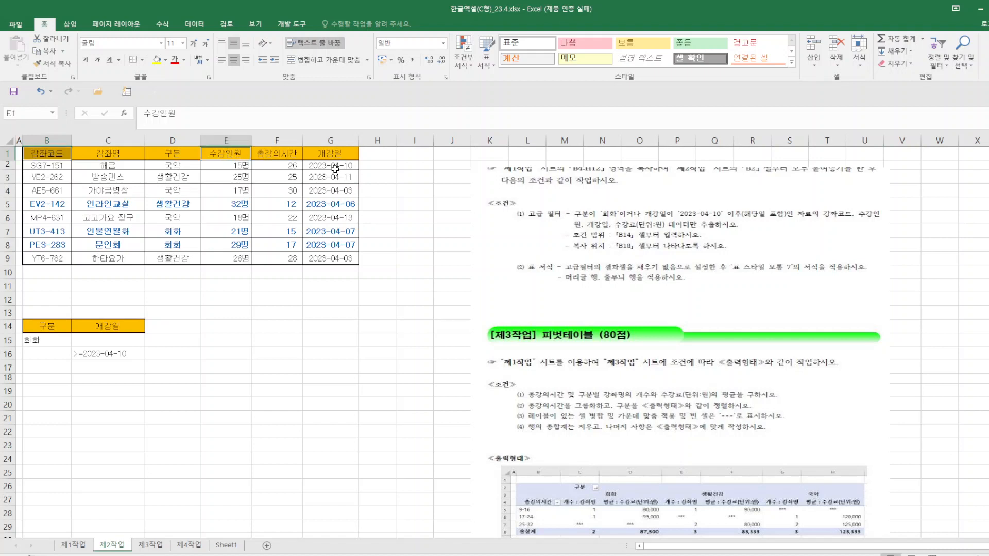
left_click(331, 153, "ctrl")
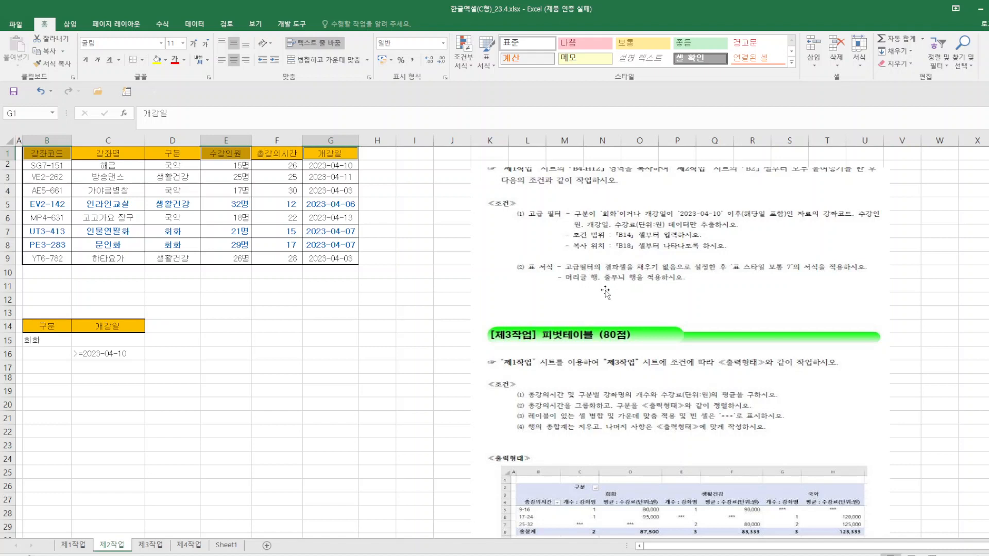
left_click(292, 348)
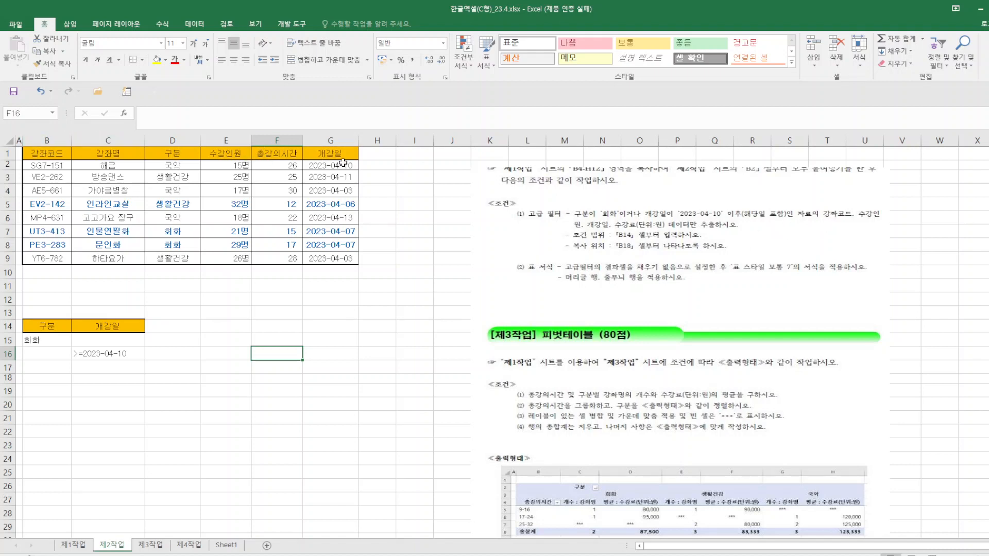
Delete columns B:G from 제2작업 and move the exam instruction picture to around columns N:X, clear of the table area
left_click(73, 545)
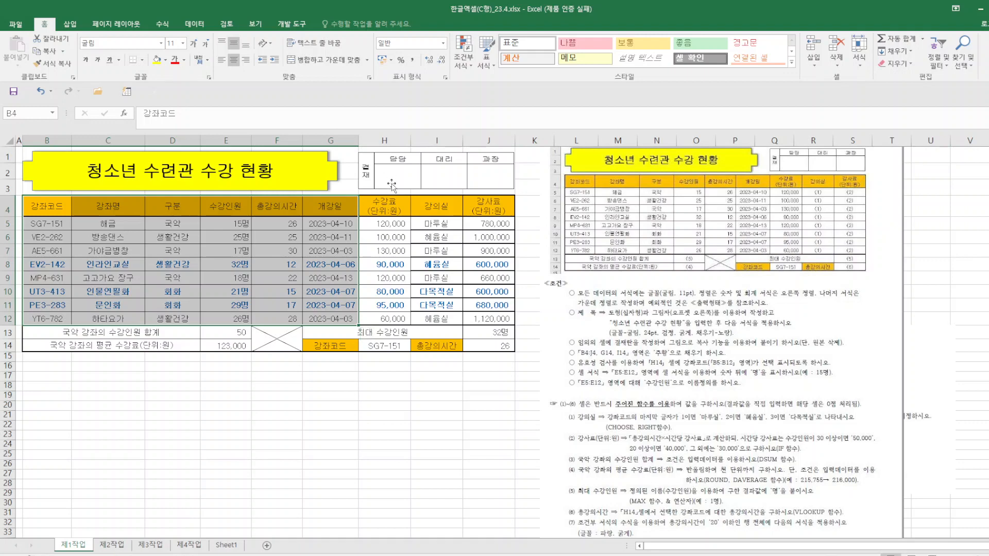
left_click(110, 546)
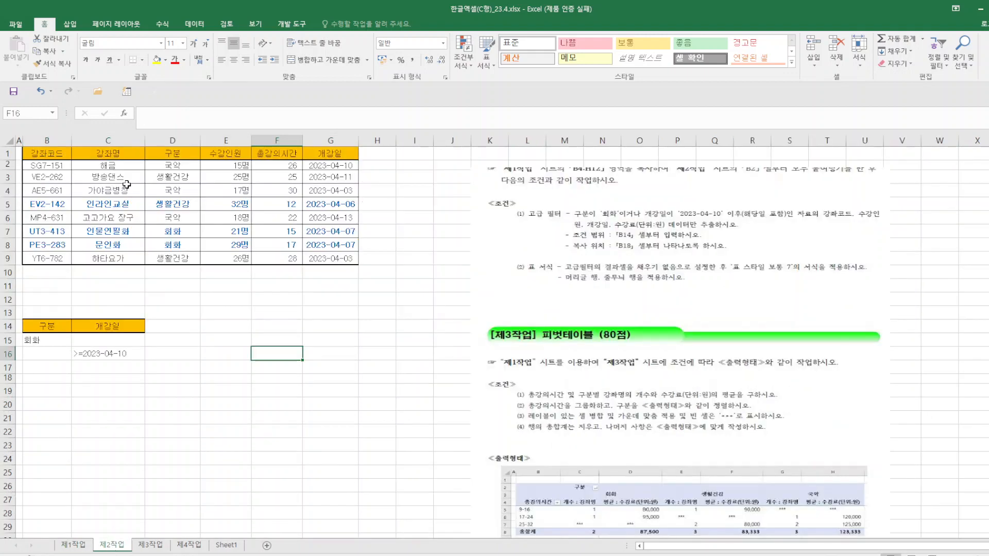
left_click_drag(38, 141, 342, 140)
right_click(341, 140)
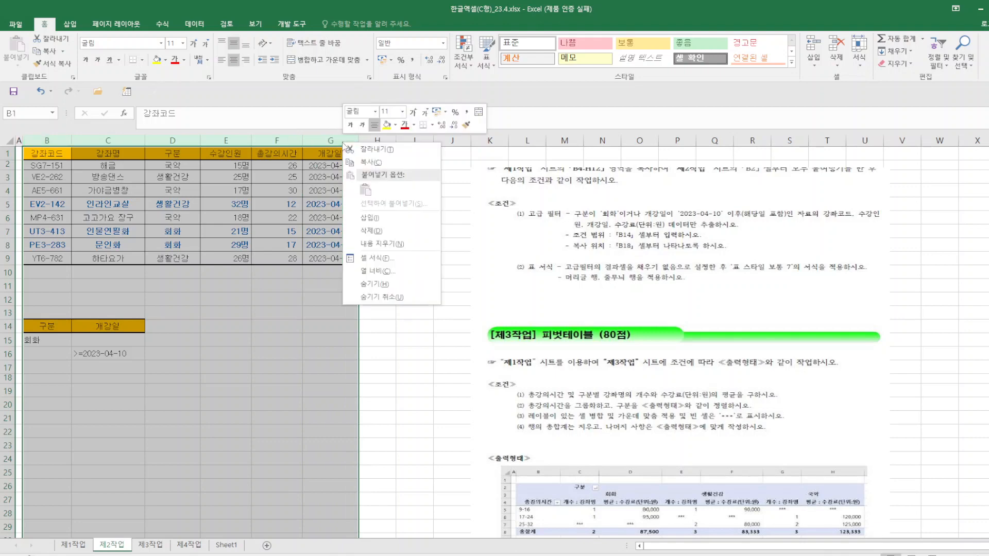
left_click(370, 227)
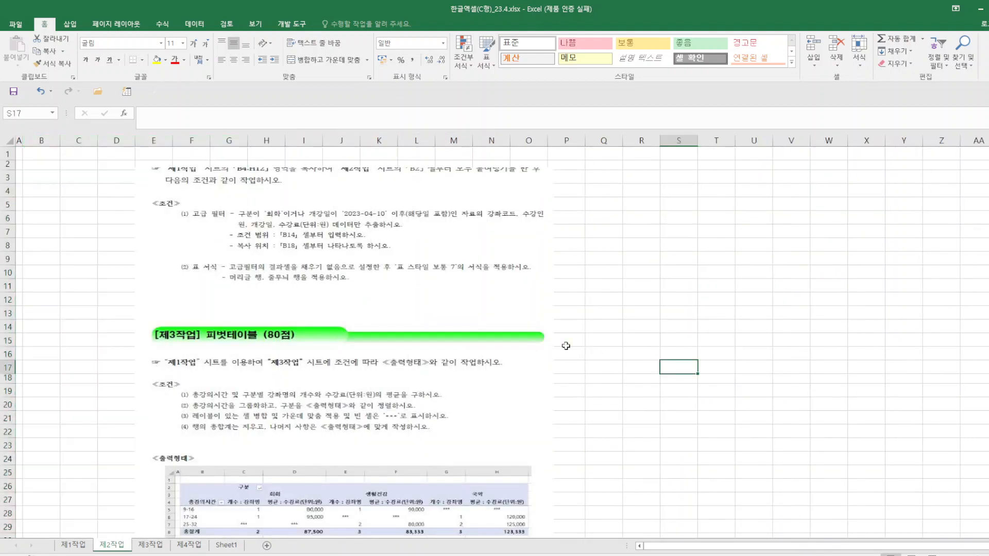
left_click_drag(487, 324, 821, 278)
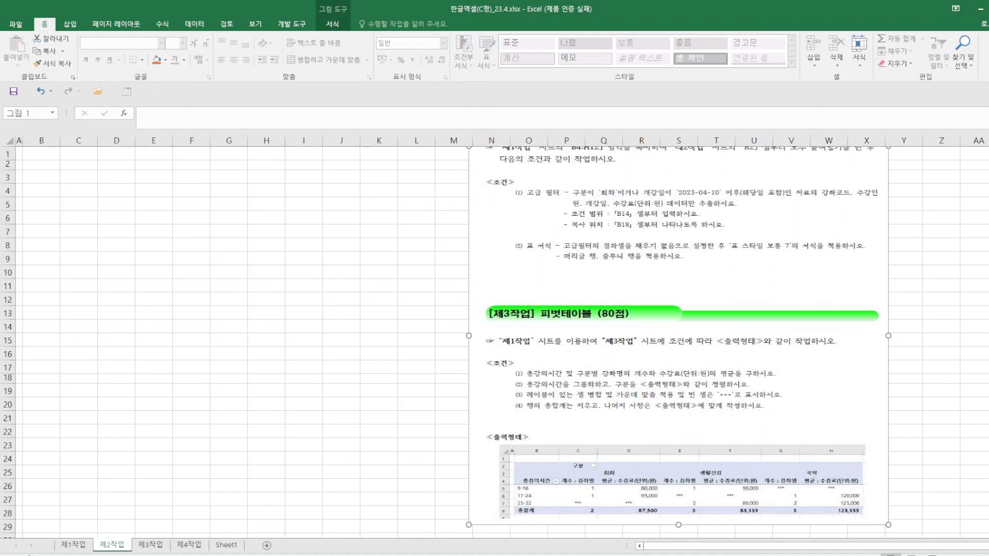
Copy B4:H12 from 제1작업 and paste its column widths, followed by its full contents, at B2 of 제2작업
left_click(72, 544)
left_click_drag(53, 209, 373, 319)
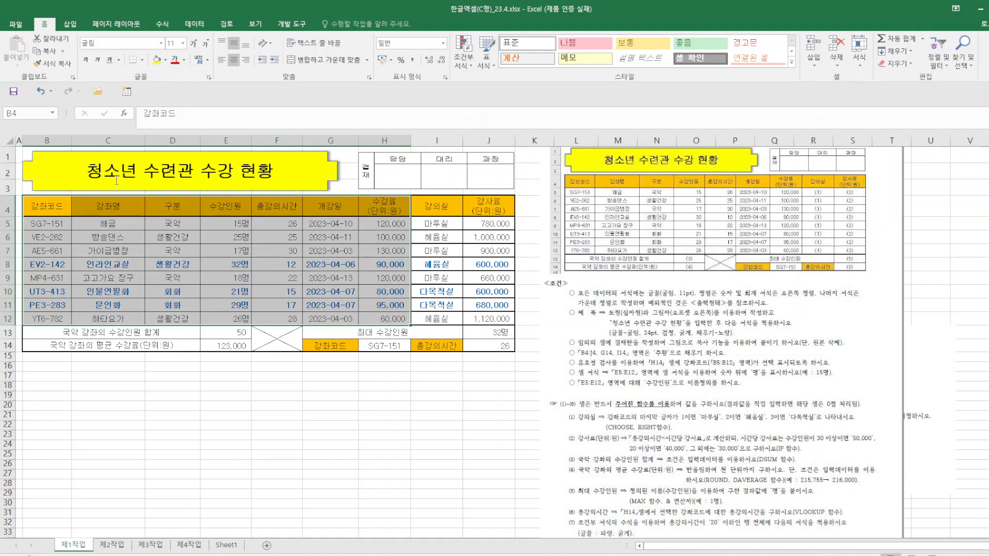
right_click(130, 207)
left_click(160, 232)
left_click(117, 547)
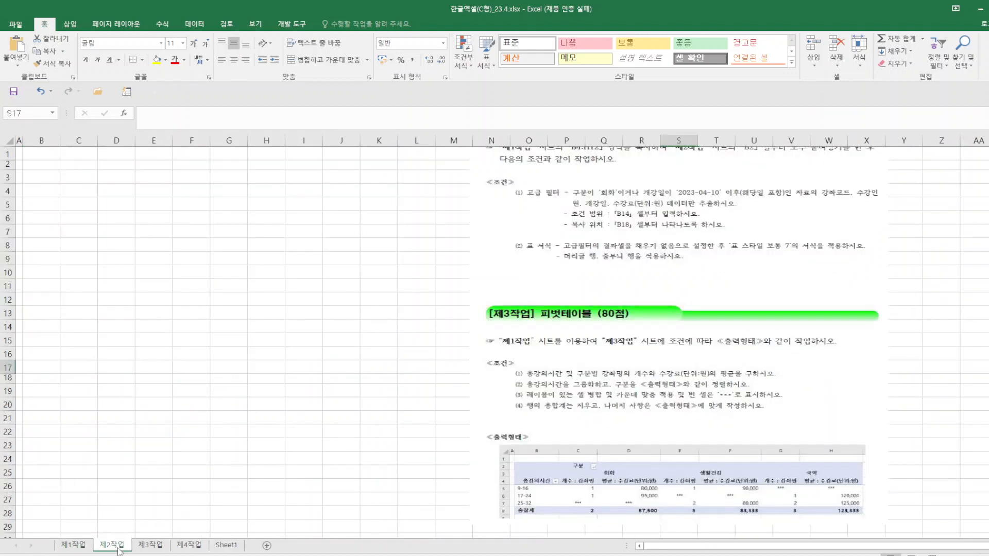
left_click(48, 163)
right_click(48, 163)
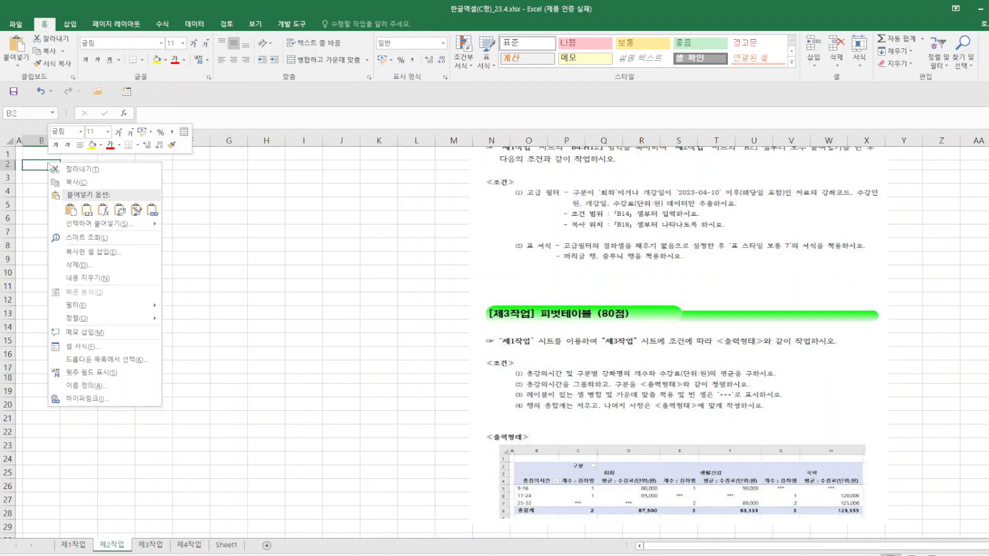
left_click(148, 224)
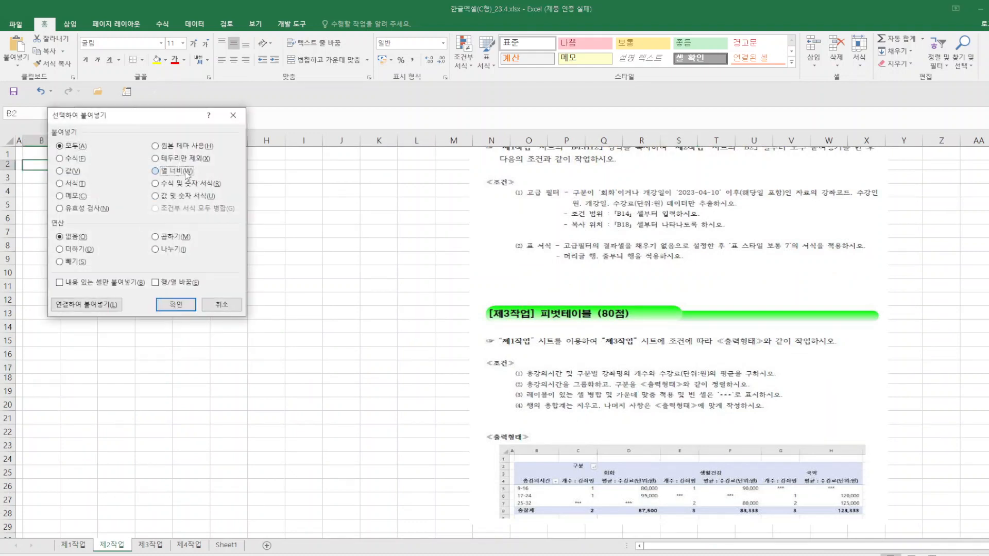
left_click(187, 175)
left_click(176, 304)
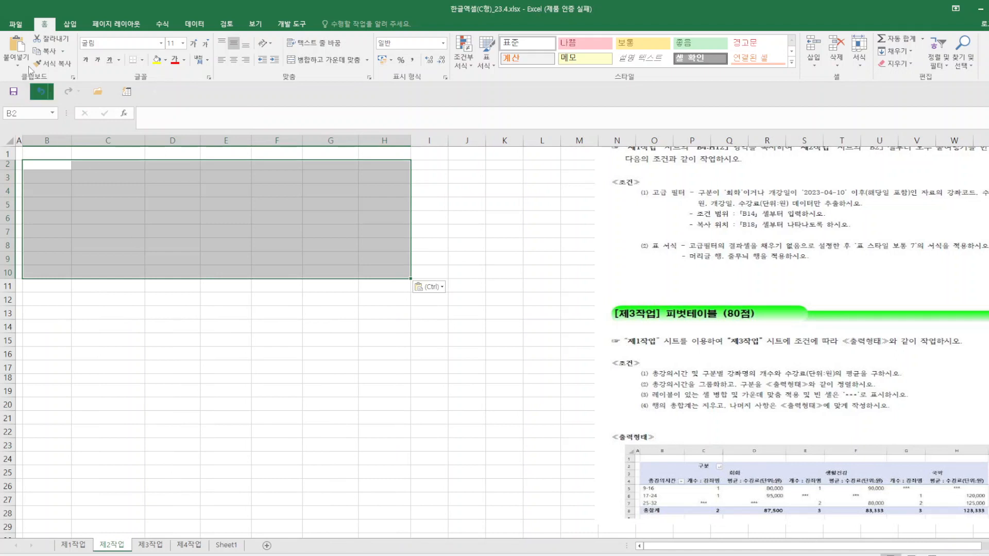
left_click(17, 45)
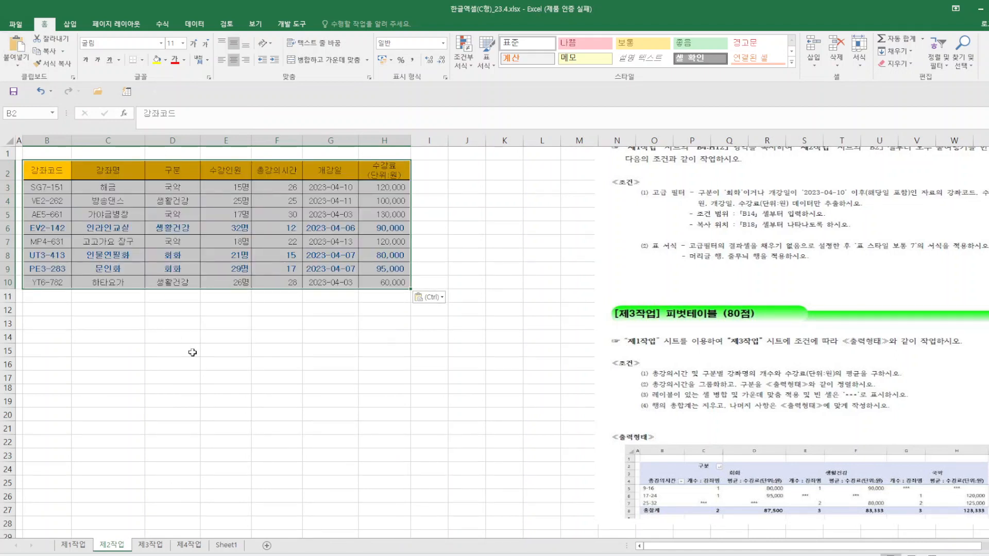
left_click(581, 334)
Copy the 구분 and 개강일 headers from D2 and G2 to B14:C14 as the filter criteria headers
left_click(165, 173)
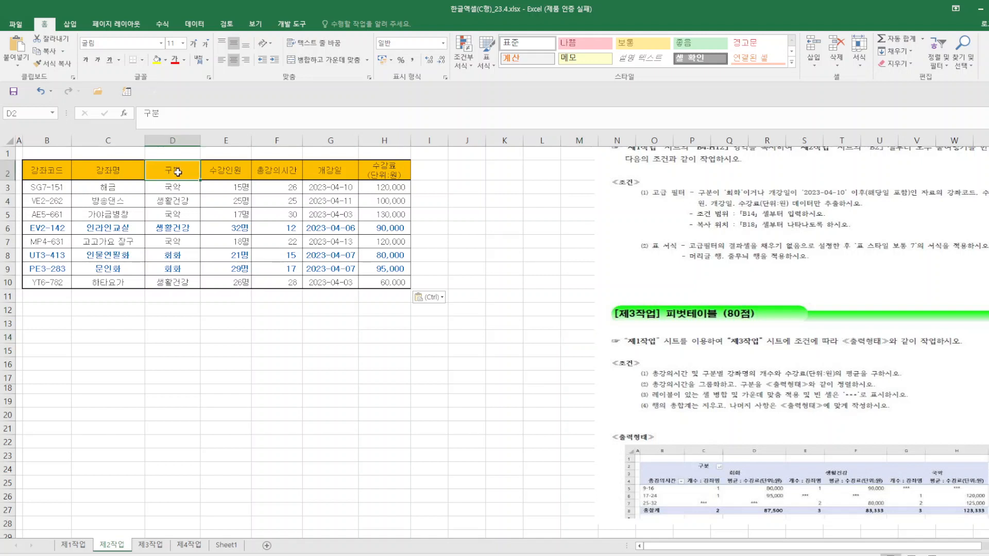
left_click(333, 171, "ctrl")
right_click(333, 171)
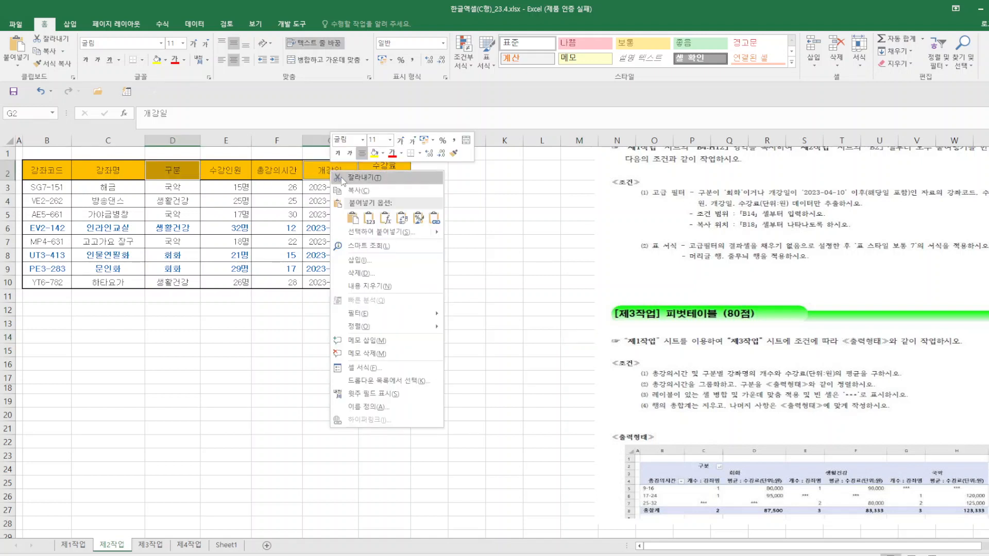
left_click(356, 190)
left_click(38, 339)
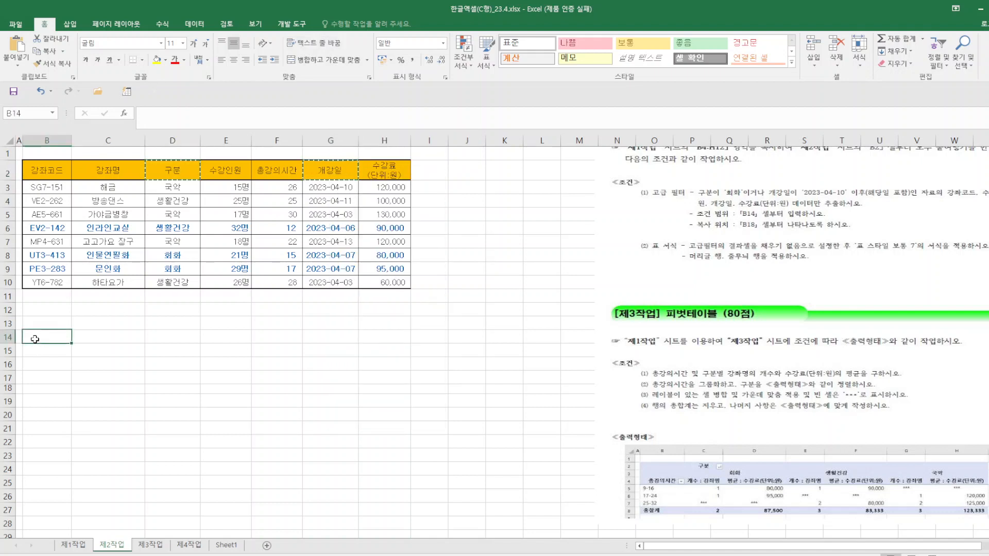
right_click(38, 339)
left_click(59, 148)
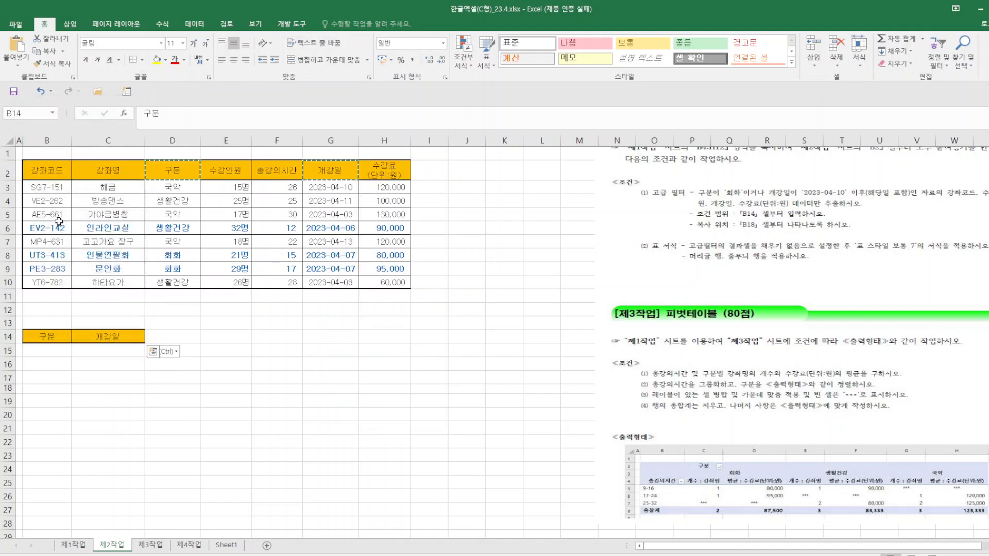
Enter the OR criteria under the copied headers: 회화 in B15 and >=2023-04-10 in C16
left_click(59, 349)
type("ㅎ")
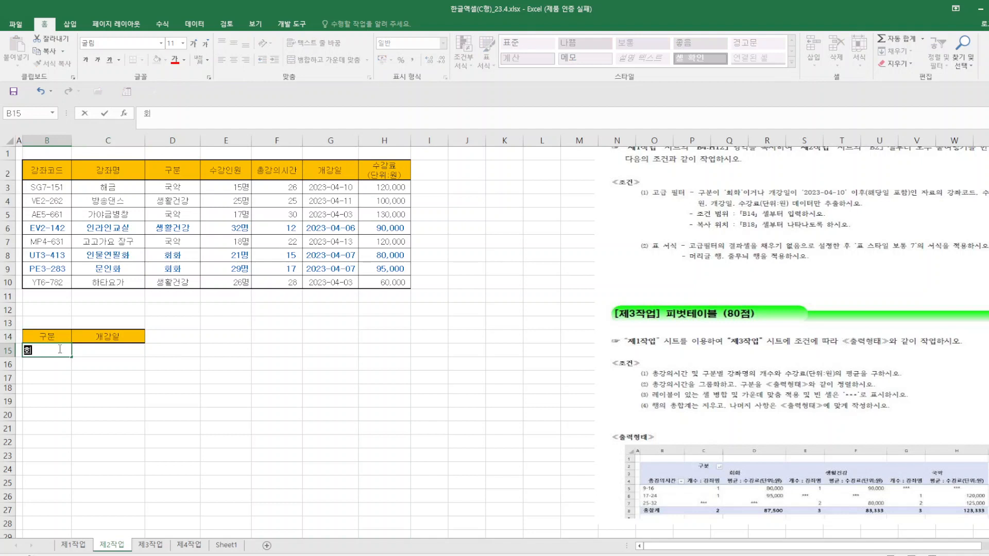
type("화")
key("Tab")
left_click(126, 366)
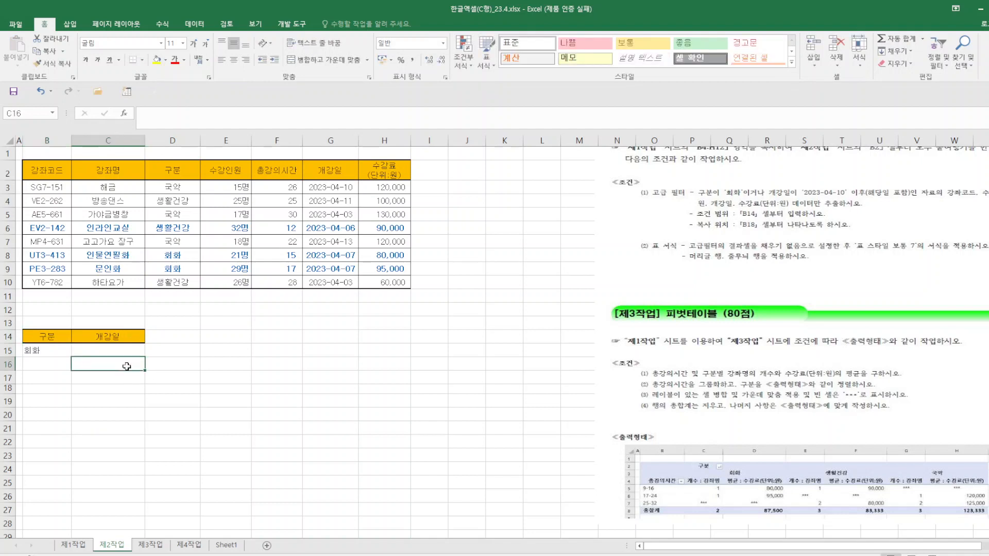
type(">=2023-04-10")
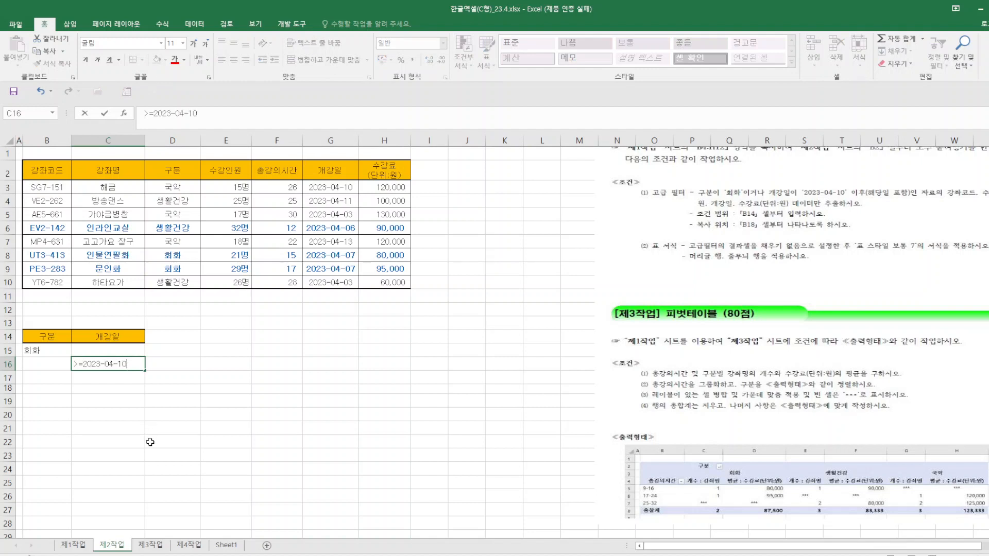
Copy the 강좌코드, 수강인원, 개강일 and 수강료(단위:원) headers from row 2 to B18:E18
left_click(57, 176)
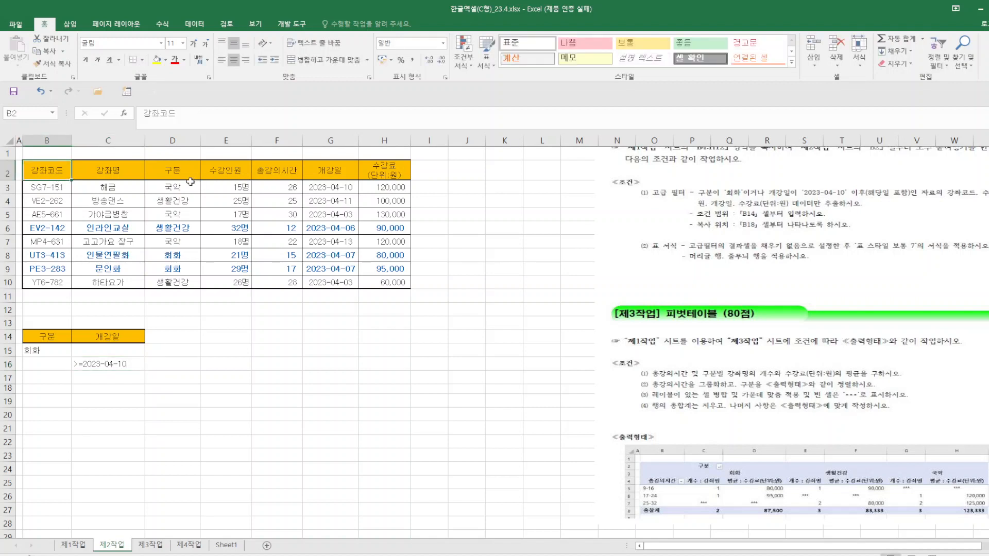
left_click(225, 175, "ctrl")
left_click(328, 176, "ctrl")
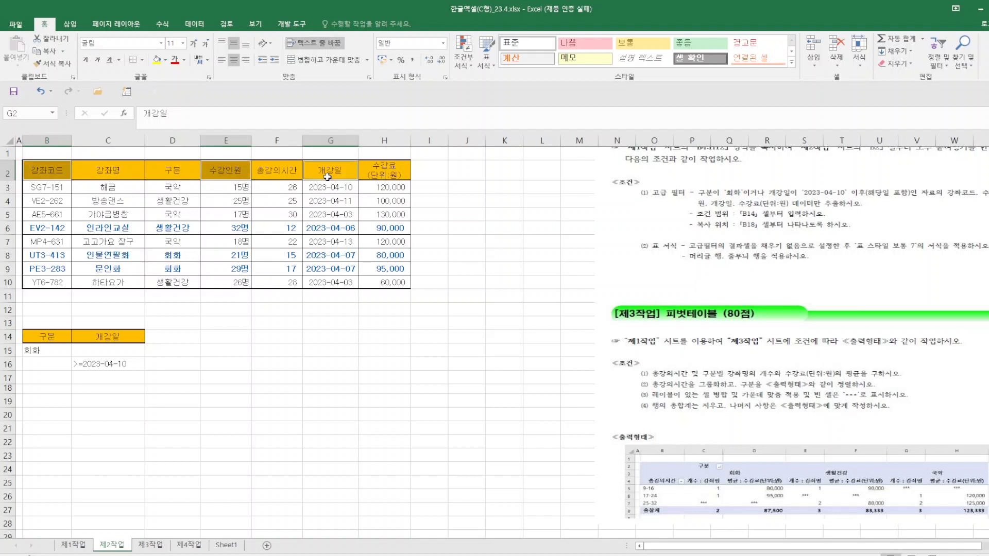
left_click(383, 176, "ctrl")
right_click(383, 175)
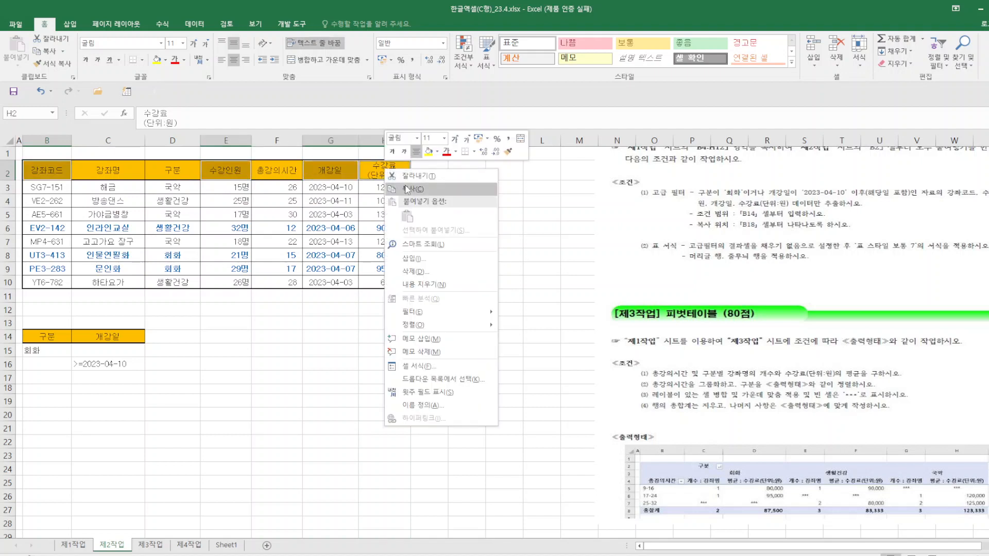
left_click(404, 189)
left_click(44, 392)
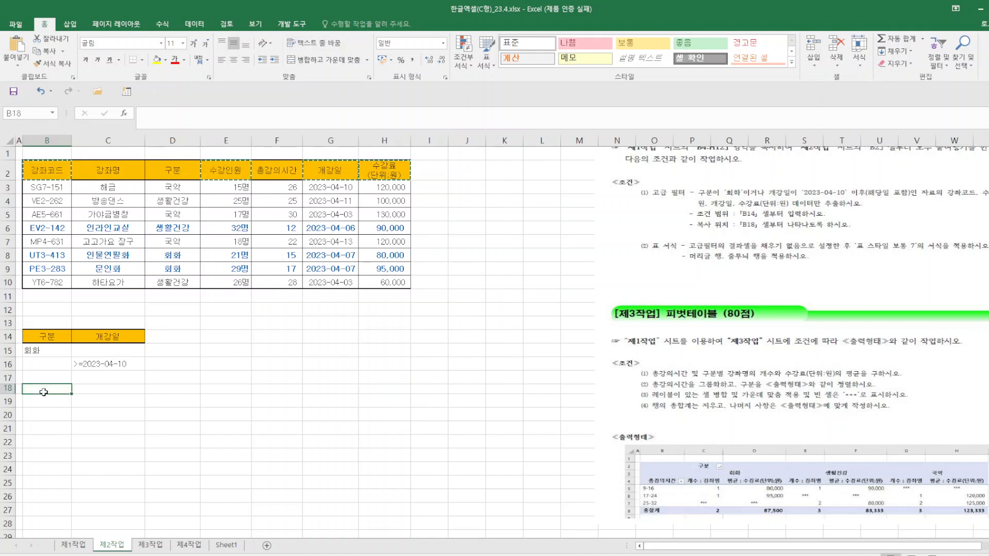
right_click(43, 392)
left_click(62, 196)
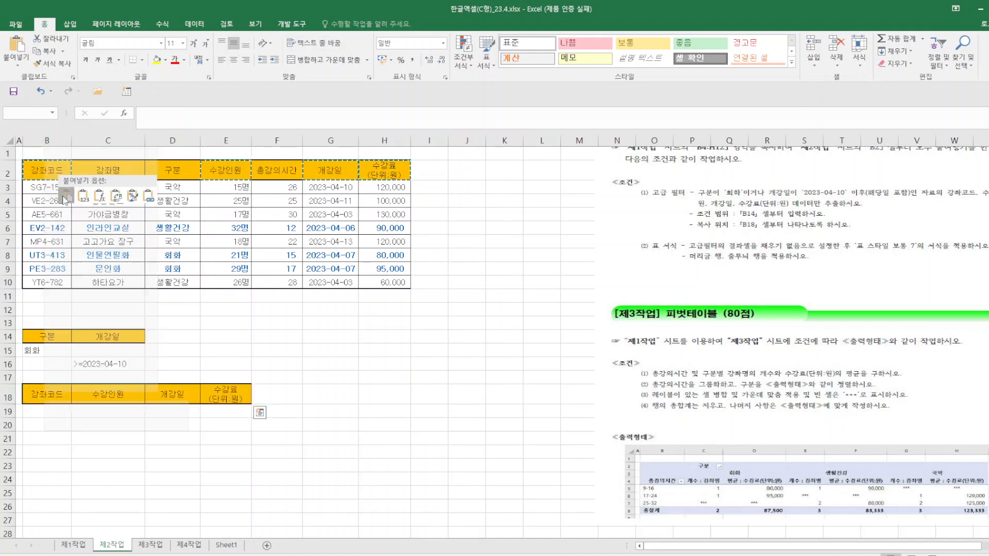
Run an advanced filter on B2:H10 with criteria range A14:C16, copying the results to B18:E18
left_click(194, 23)
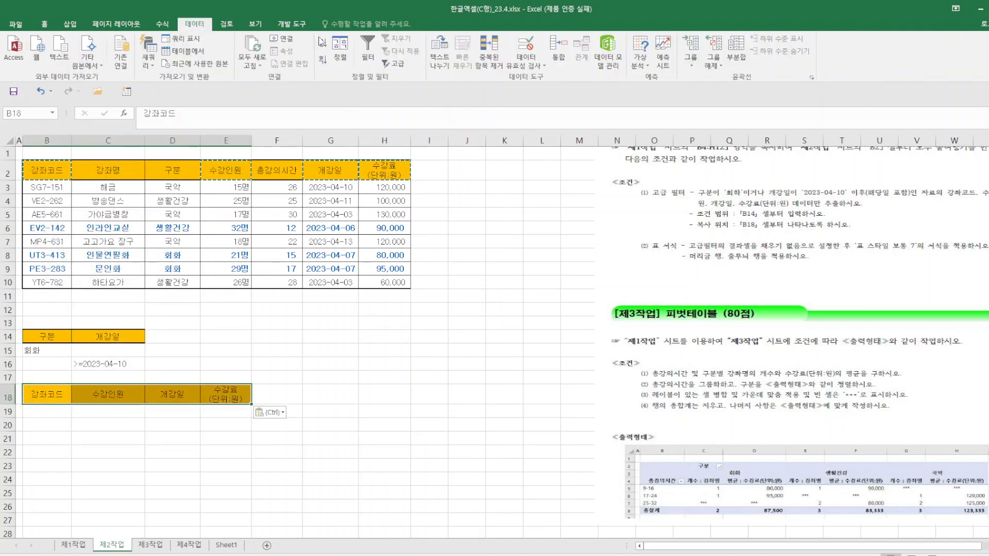
left_click(398, 65)
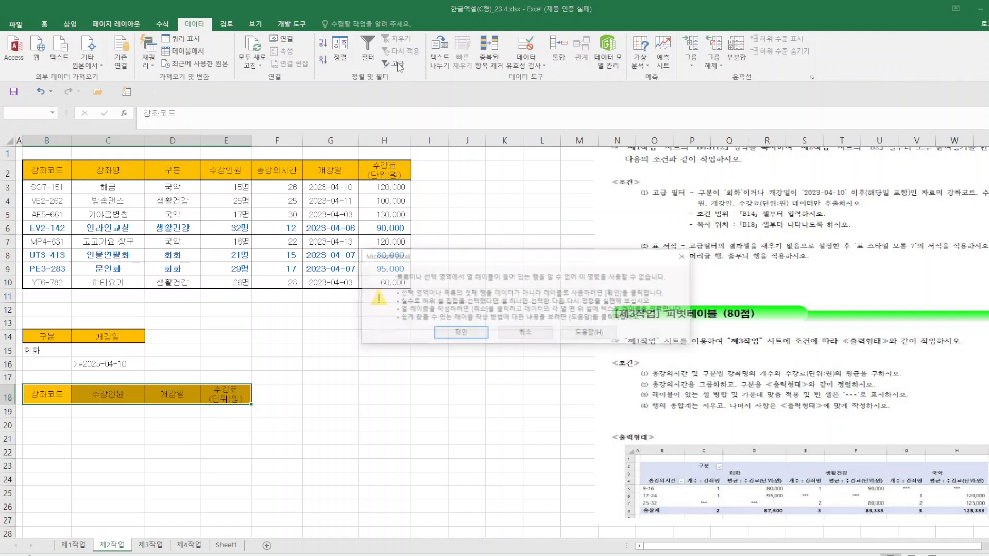
left_click(467, 332)
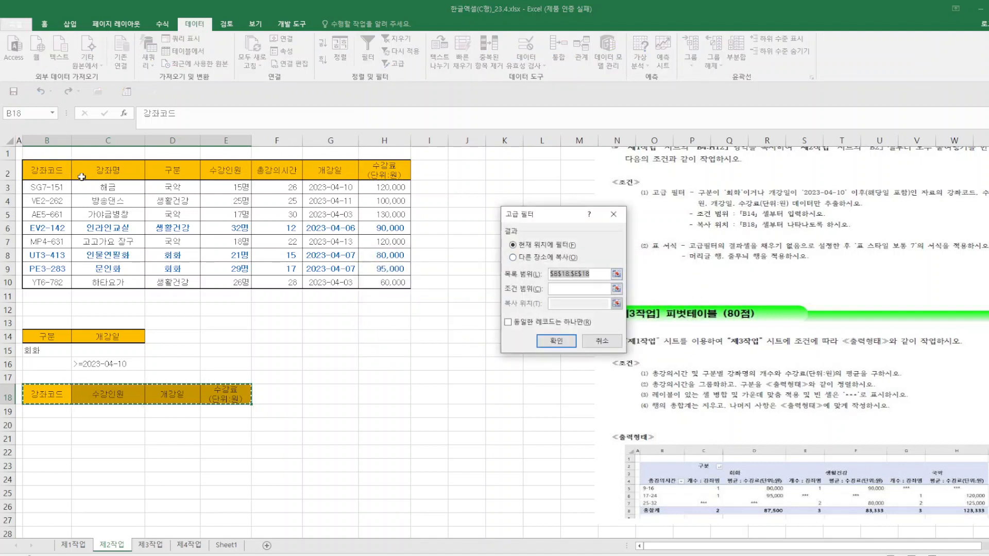
left_click_drag(47, 170, 407, 282)
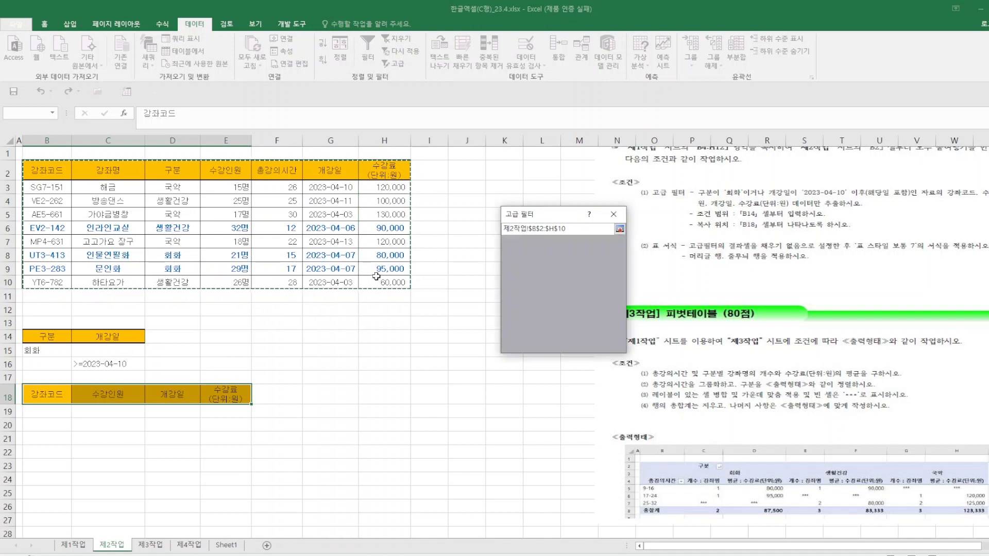
left_click(530, 259)
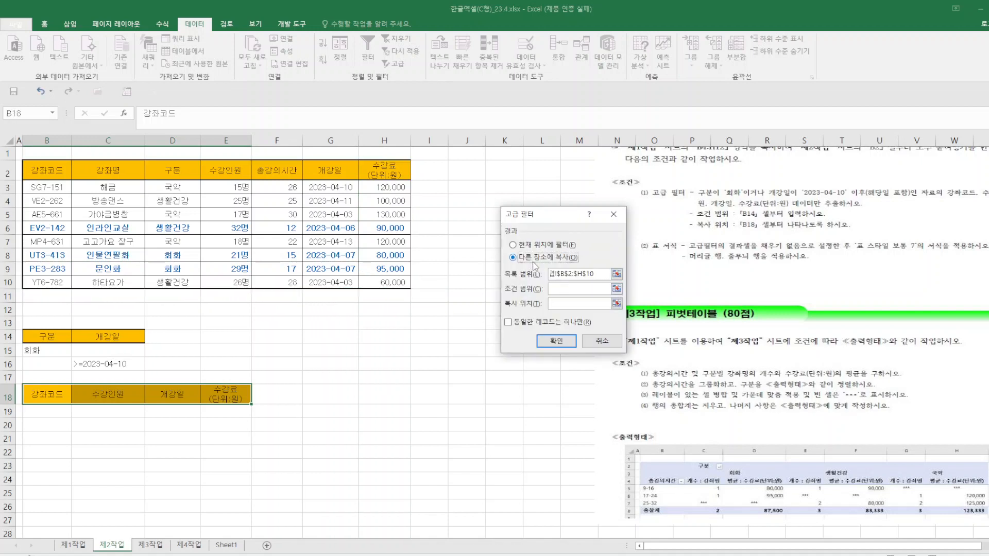
left_click(550, 287)
left_click_drag(21, 334, 103, 364)
left_click(605, 301)
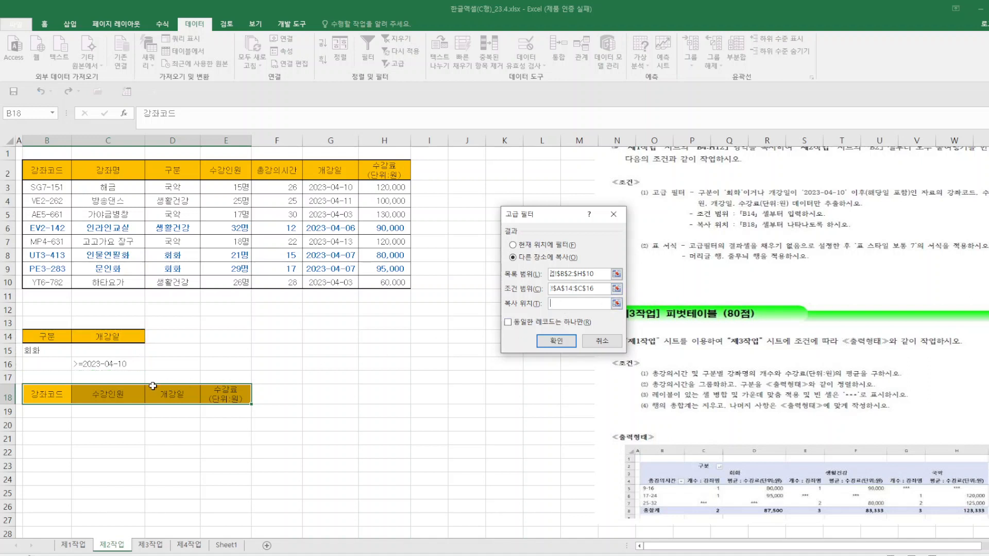
left_click_drag(45, 396, 226, 399)
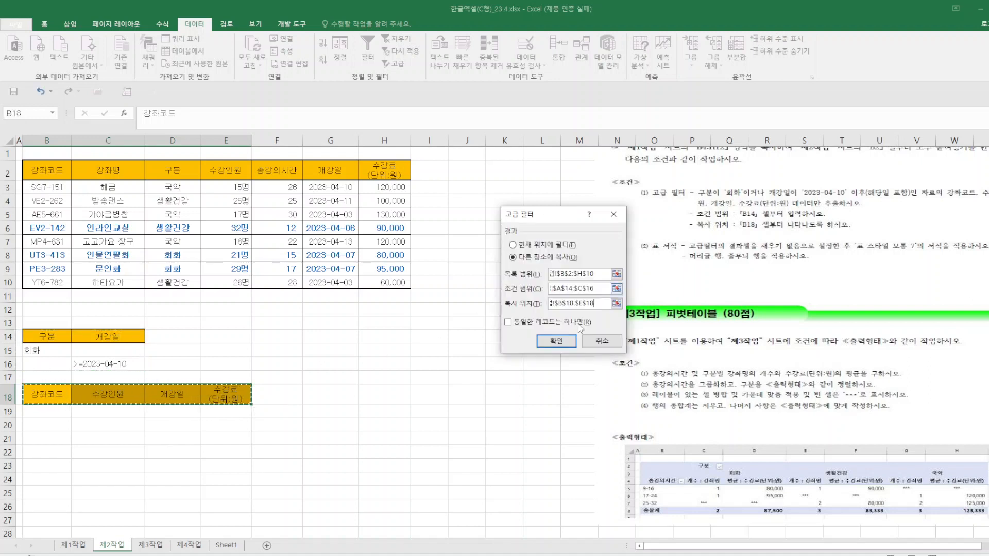
left_click(554, 342)
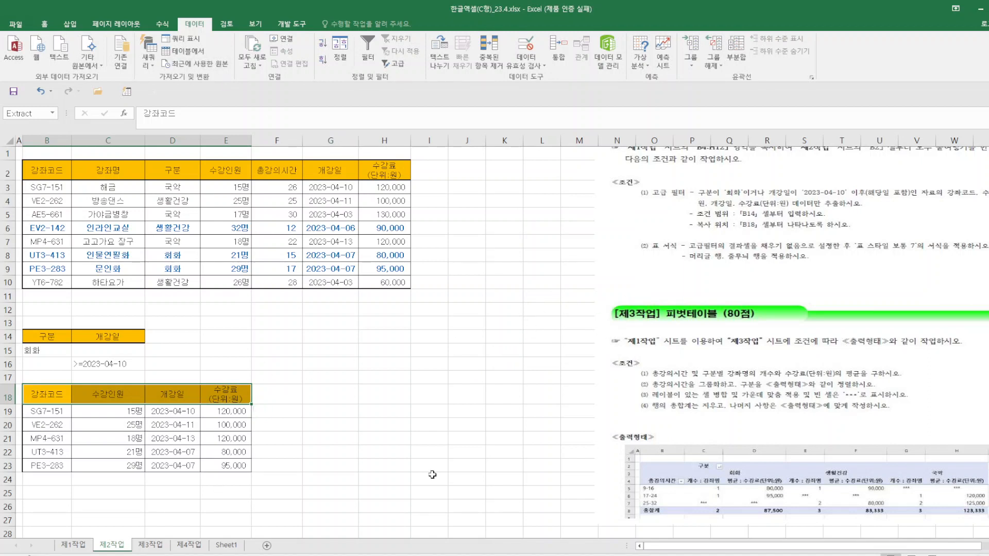
Set the filtered result range B18:E23 to no fill
left_click(331, 438)
left_click_drag(49, 396, 238, 466)
left_click(45, 23)
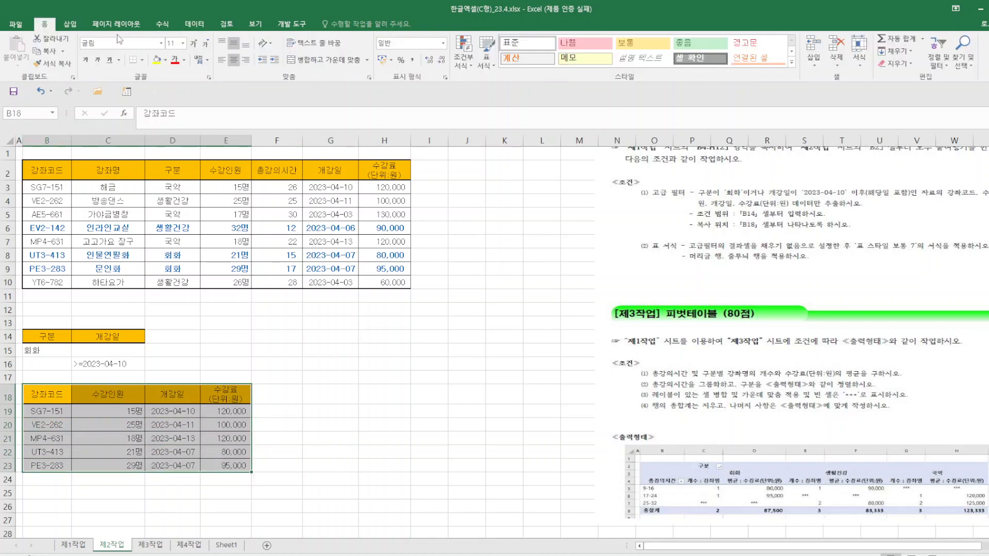
left_click(166, 60)
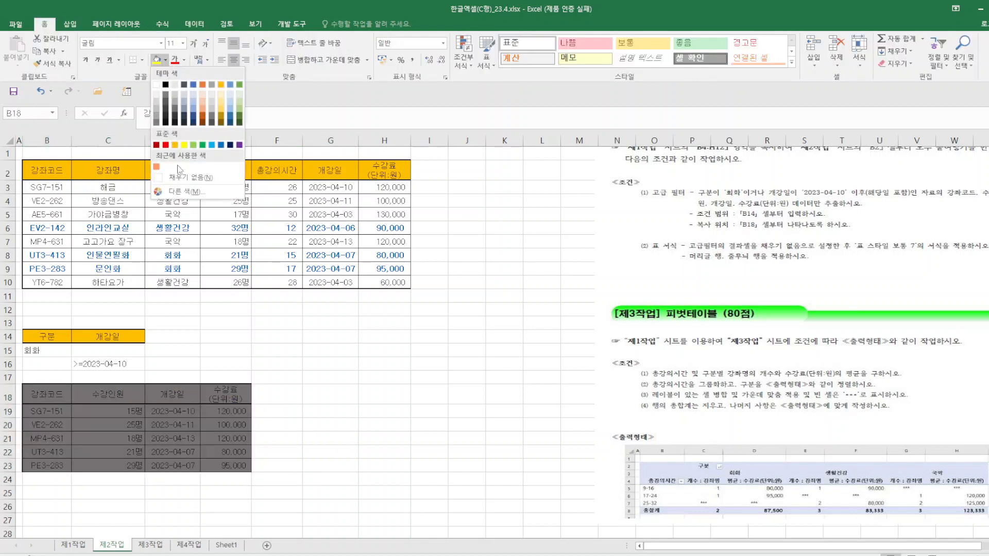
left_click(183, 179)
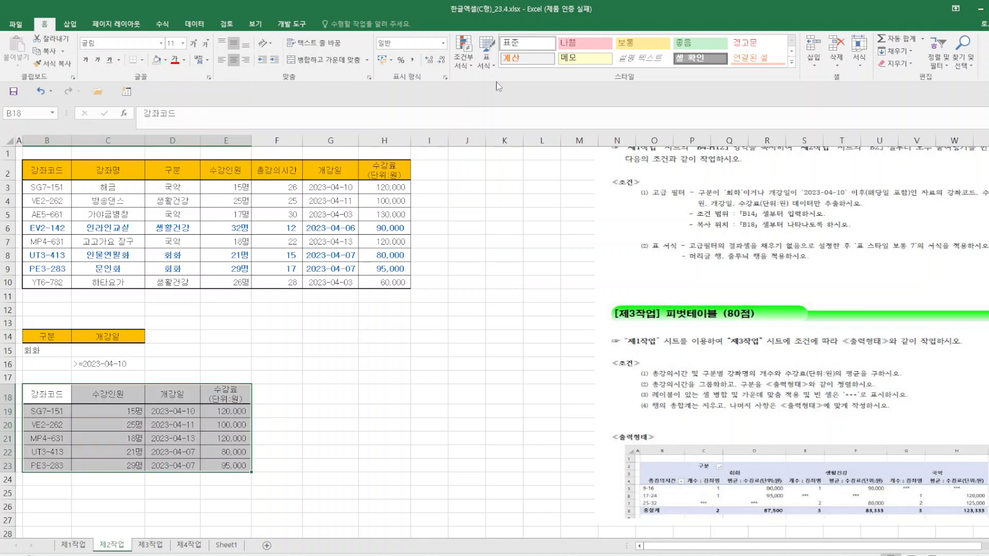
Format the filtered results B18:E23 as a table with headers, using the green medium table style 7 (표 스타일 보통 7)
left_click(481, 72)
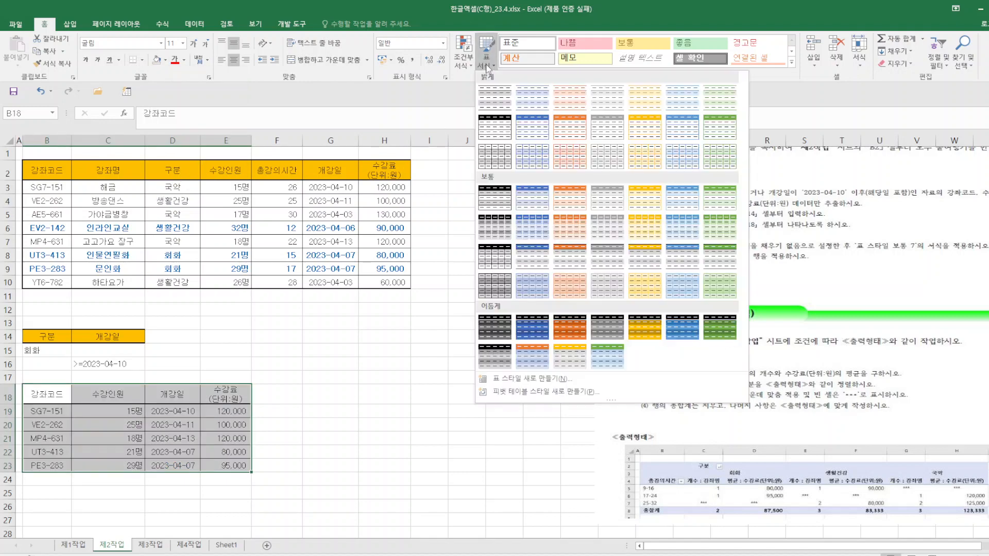
left_click(728, 201)
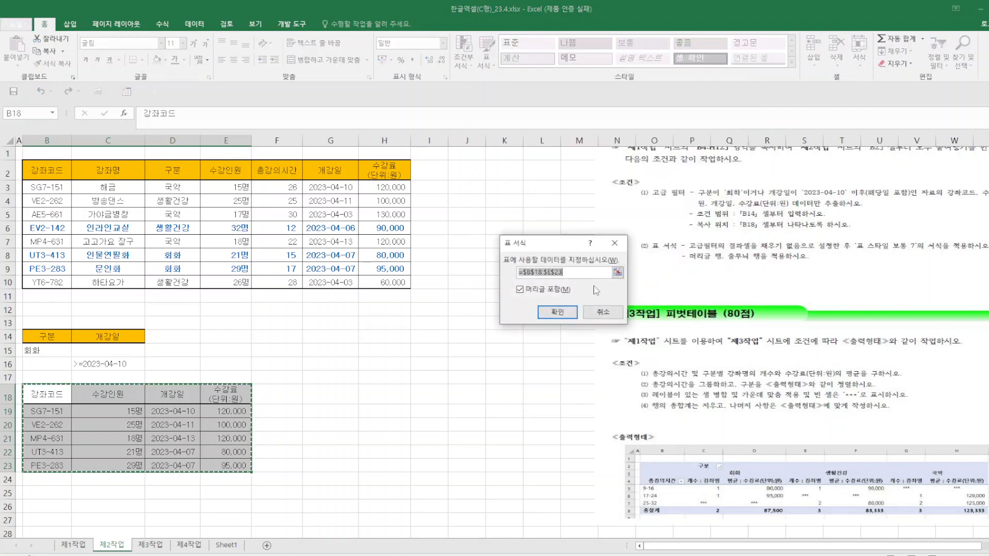
left_click(558, 317)
left_click(429, 424)
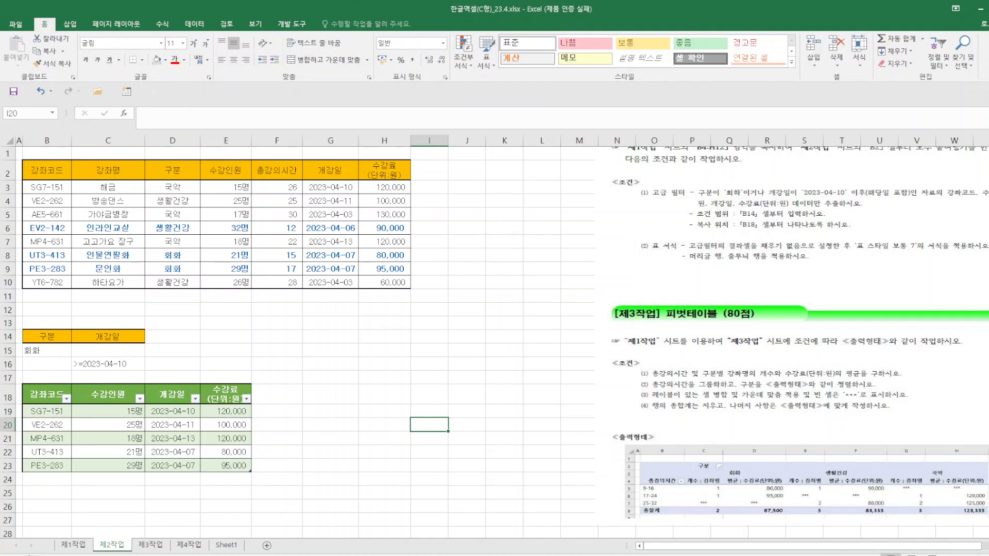
Create a pivot table from 제1작업!$B$4:$H$12 on the existing 제3작업 sheet at cell B2
left_click(73, 545)
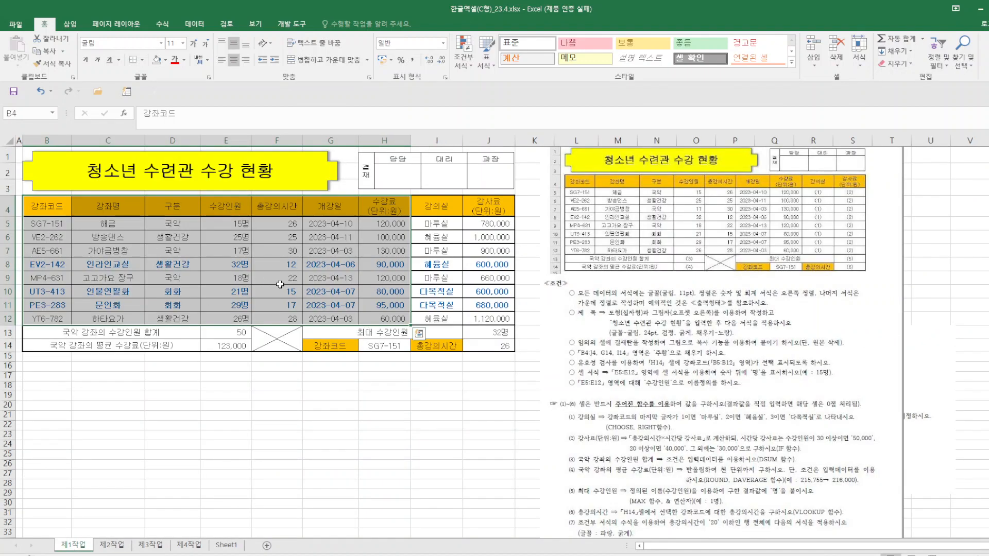
left_click(70, 24)
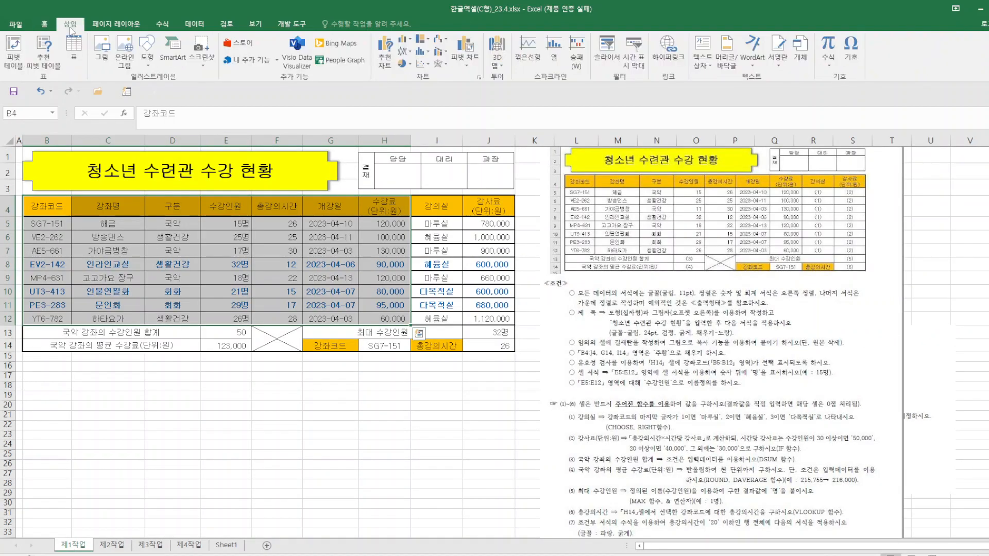
left_click(14, 51)
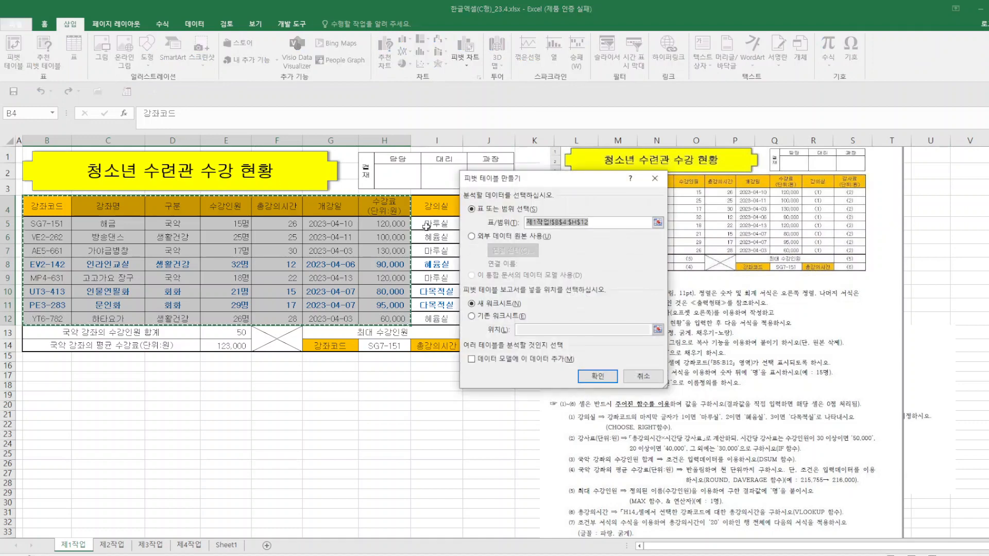
left_click(496, 316)
left_click(533, 330)
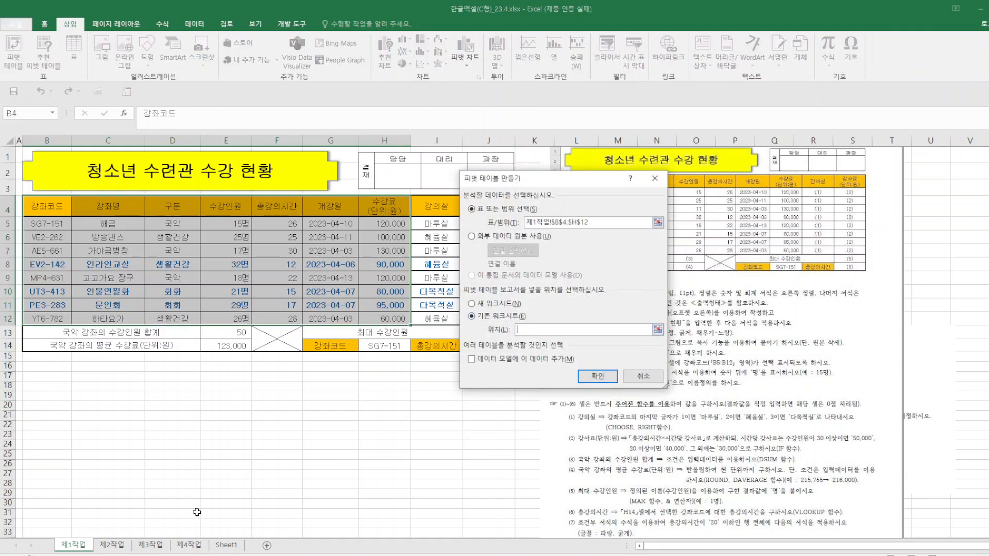
left_click(150, 545)
left_click(61, 170)
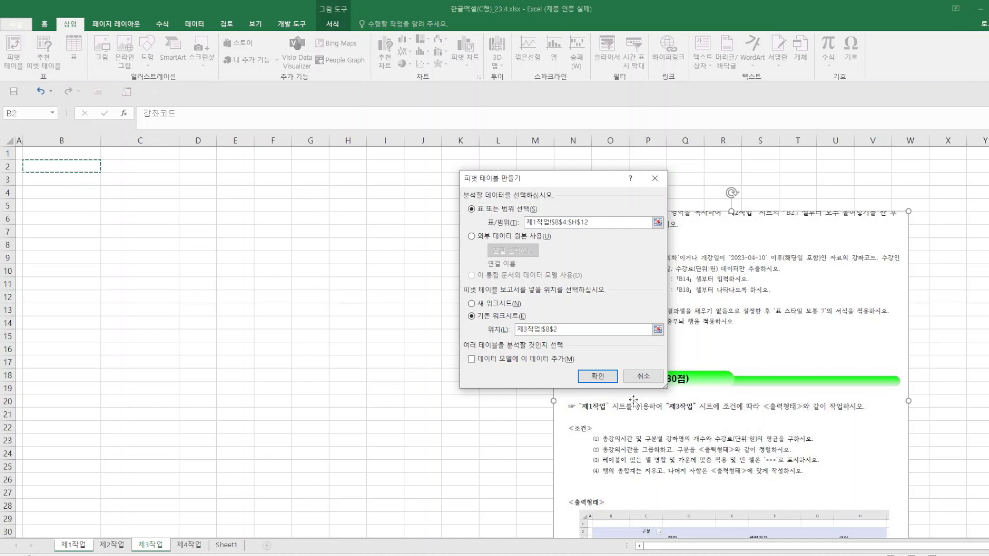
left_click(604, 379)
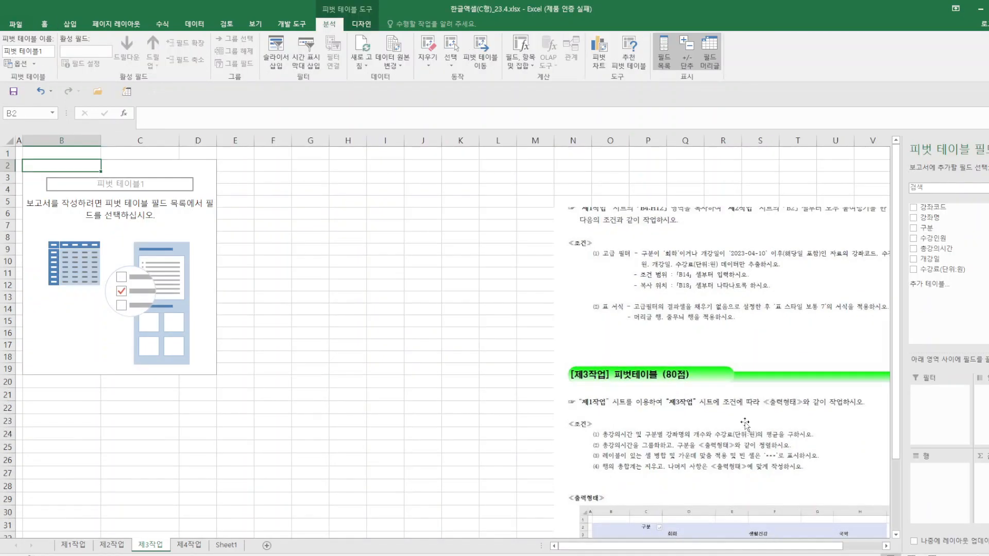
Move the exam instruction picture on 제3작업 left so that it starts at column K
scroll(711, 444, "down", 4)
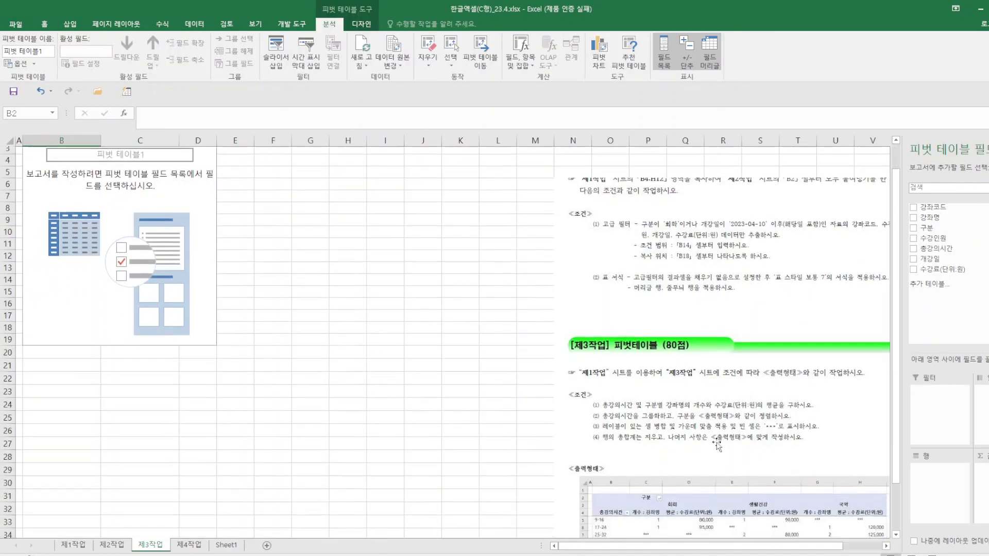
left_click_drag(680, 366, 569, 305)
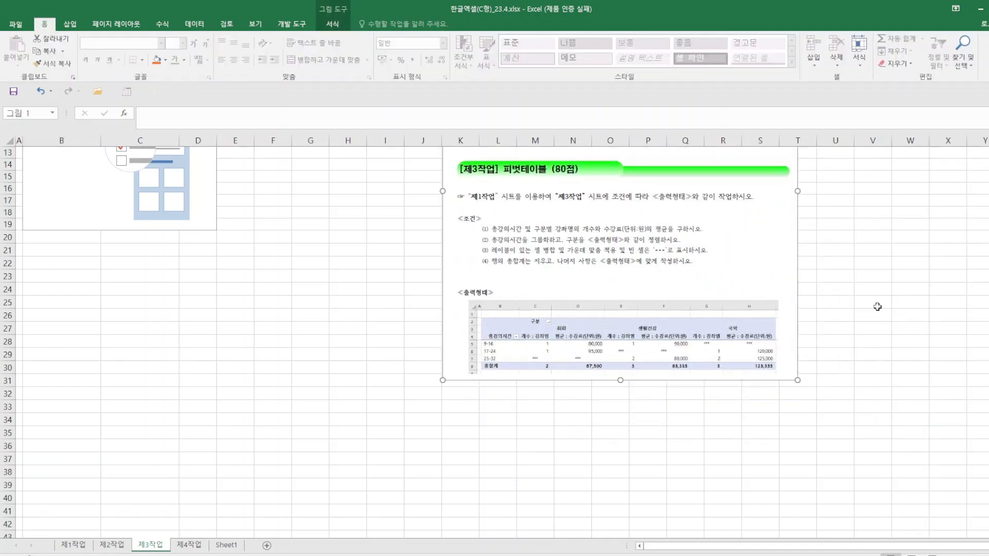
left_click(739, 458)
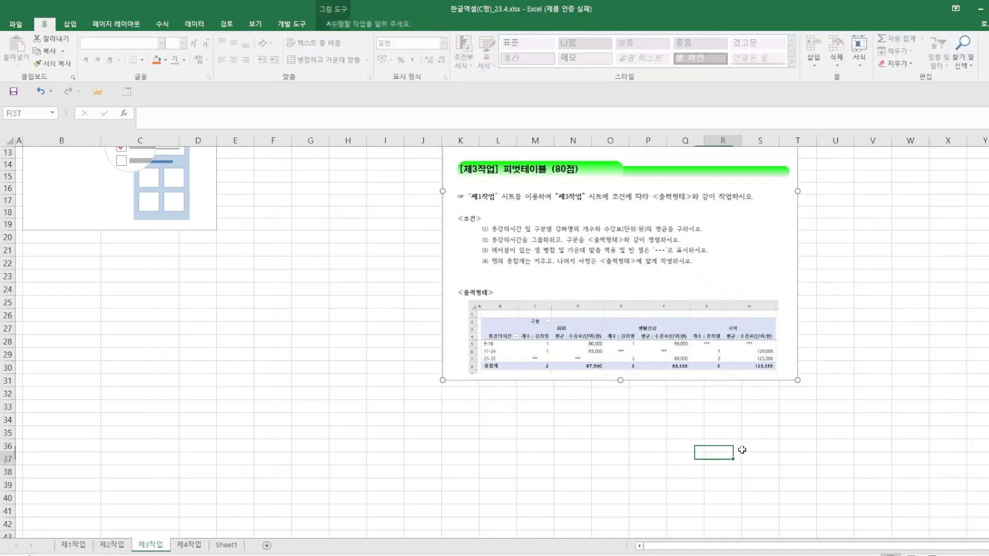
Lay out the pivot table with 구분 as columns, 총강의시간 as rows, and 강좌명 and 수강료(단위:원) as values
left_click(175, 192)
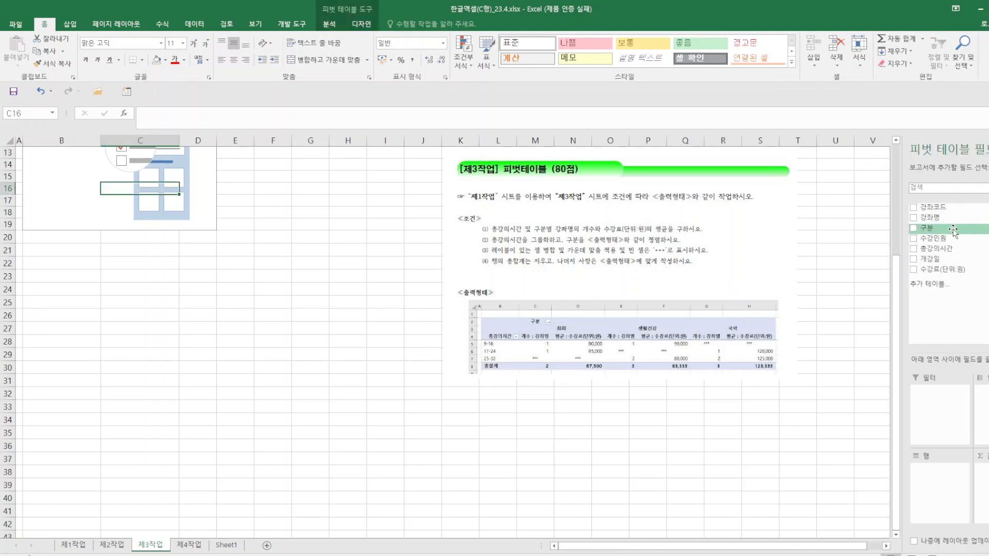
left_click_drag(926, 228, 984, 394)
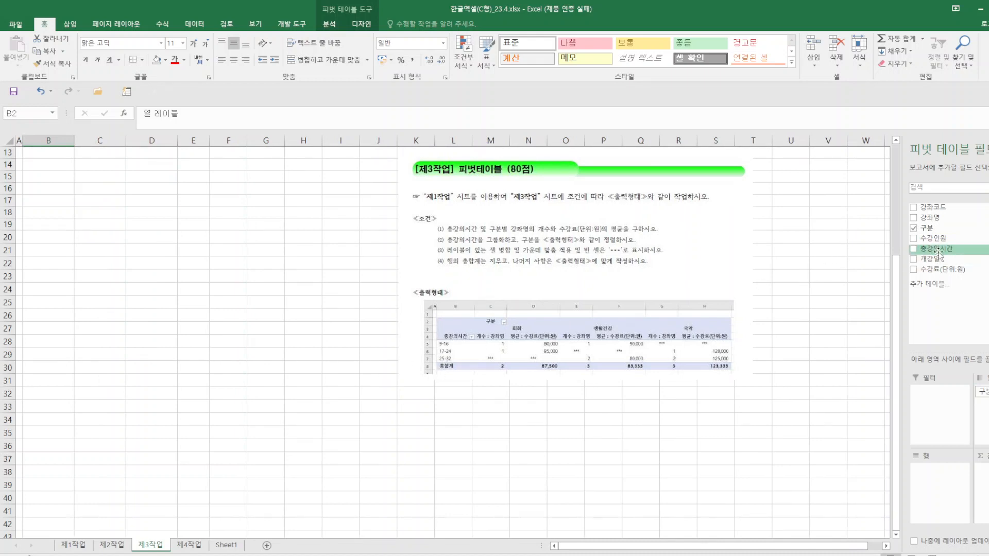
left_click_drag(936, 250, 944, 474)
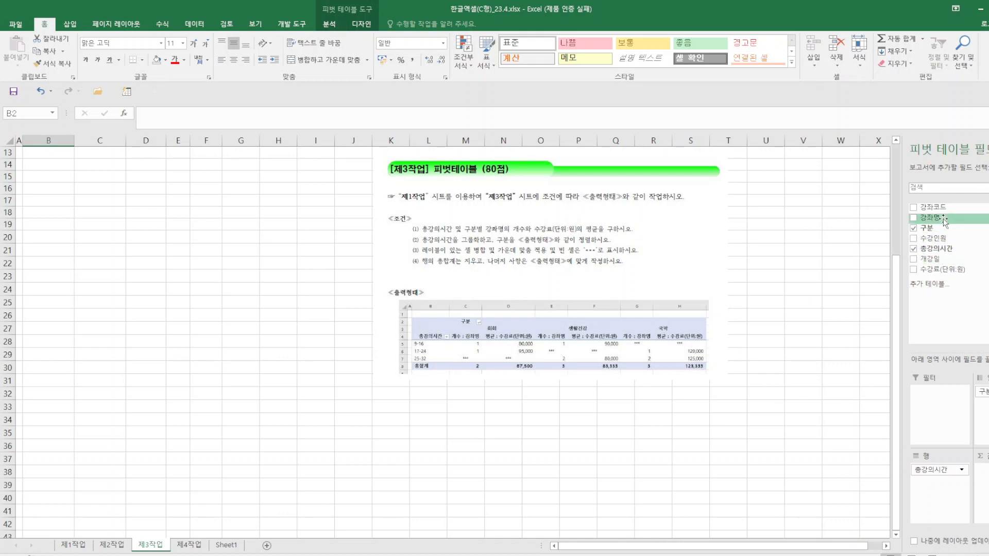
left_click_drag(929, 217, 984, 472)
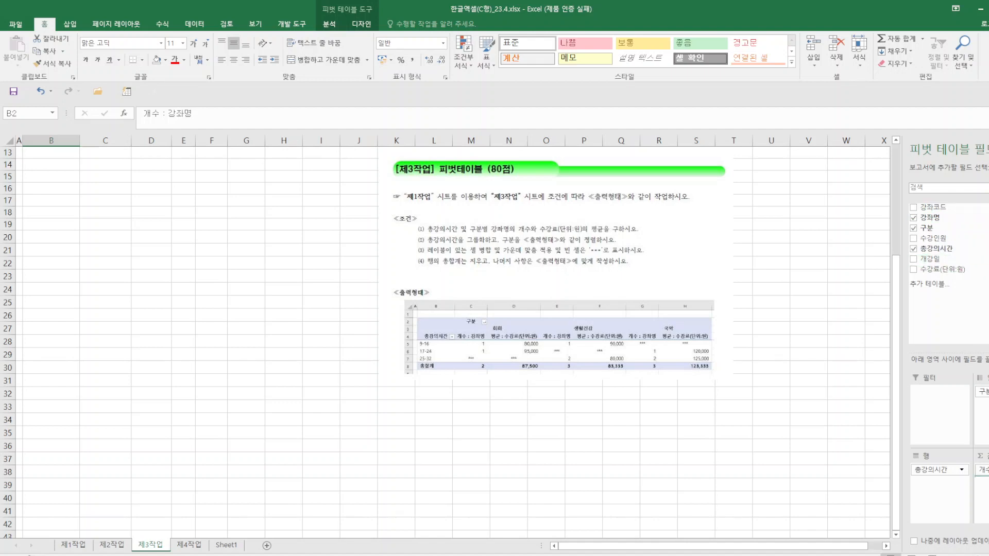
left_click_drag(941, 270, 984, 479)
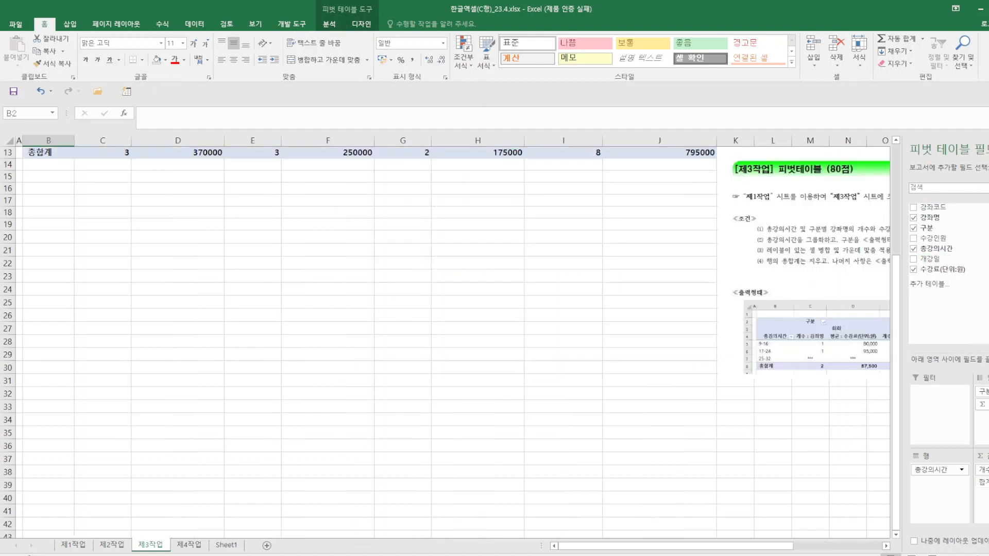
Summarize the pivot table's 수강료(단위:원) value field by average (평균)
left_click(983, 483)
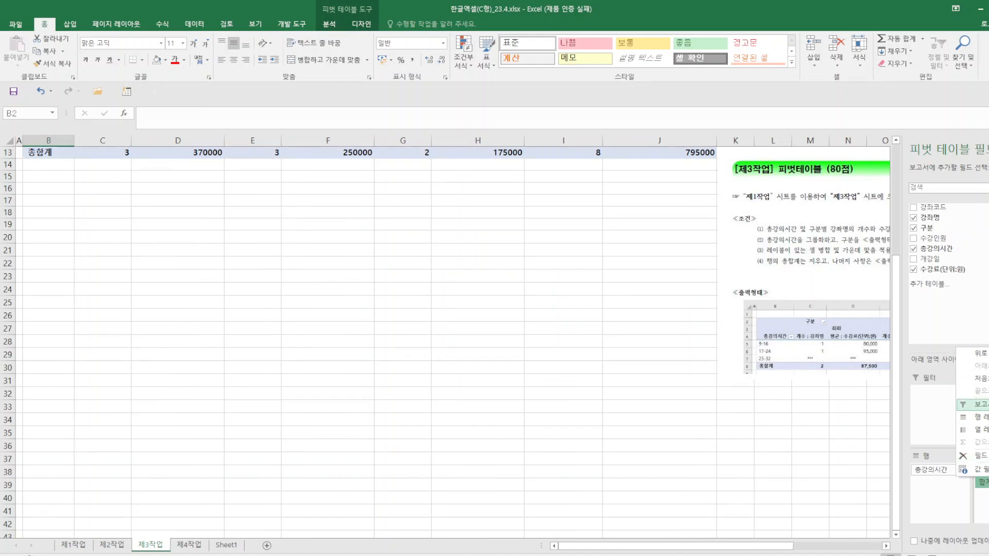
left_click(978, 469)
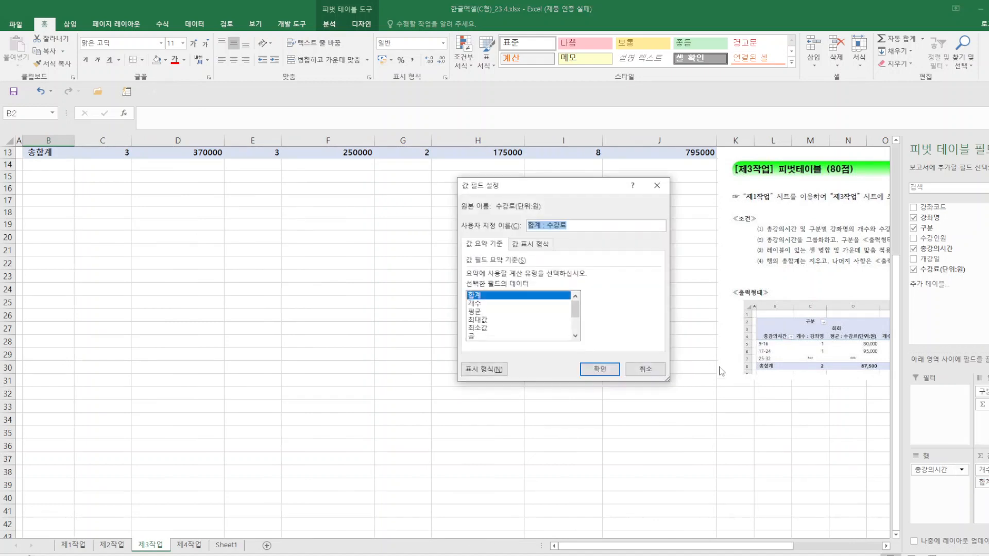
left_click(497, 311)
left_click(599, 369)
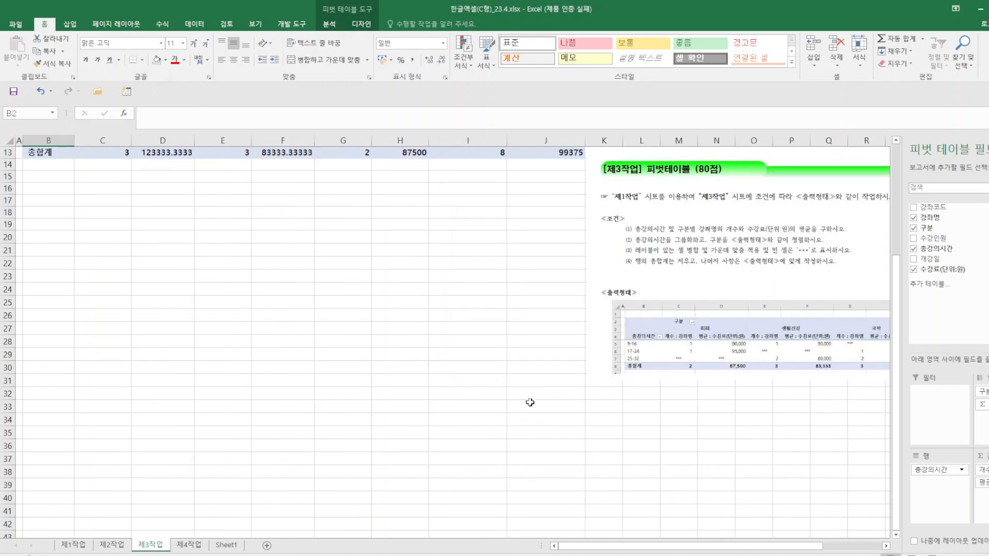
Group the 총강의시간 row labels from 9 to 32 in intervals of 8
scroll(493, 404, "up", 4)
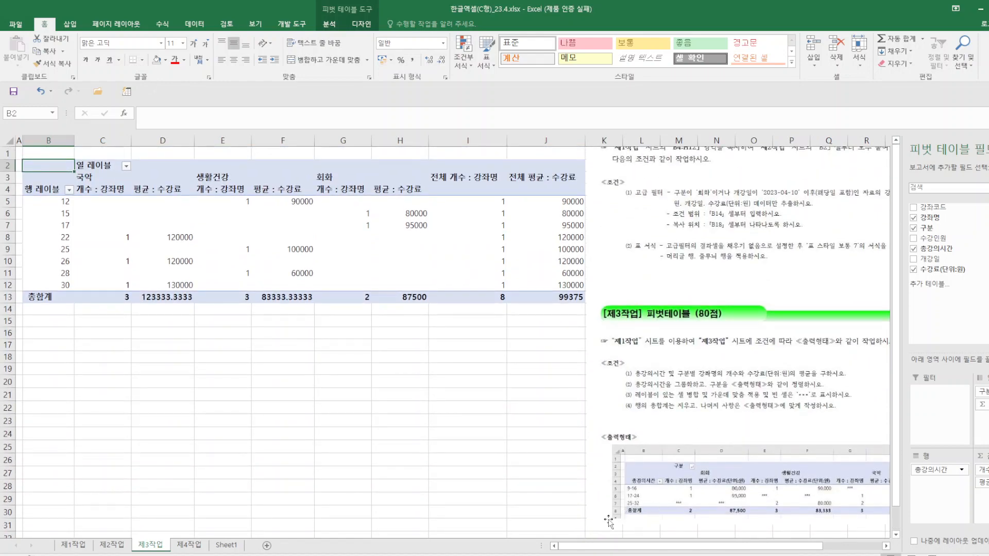
right_click(63, 202)
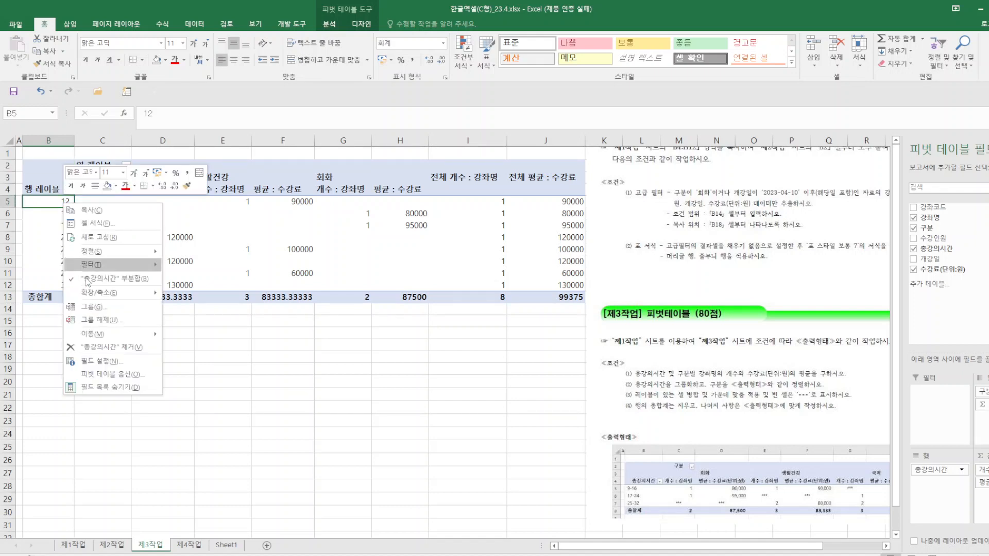
left_click(92, 306)
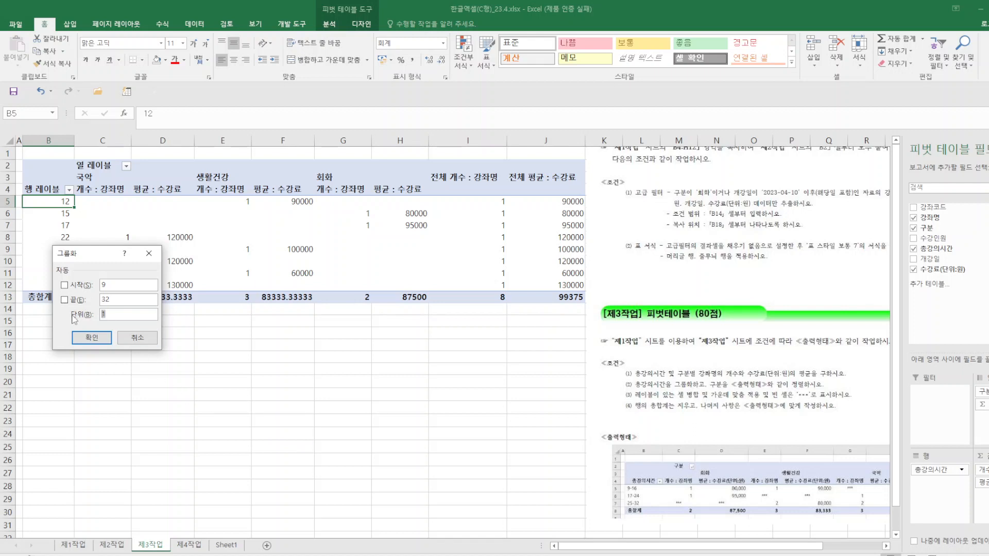
key("Return")
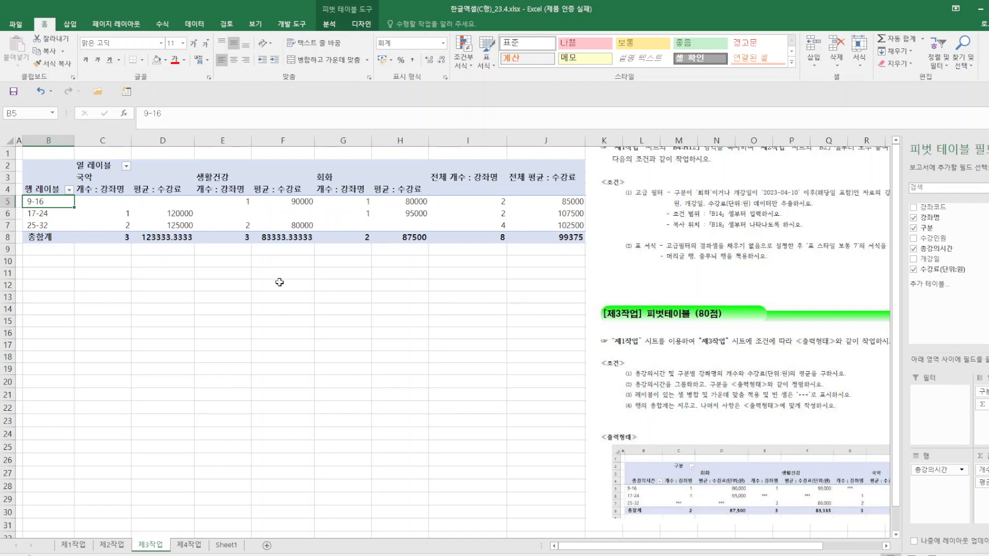
In the pivot table options, merge and center the cells with labels and turn off row grand totals
left_click(329, 24)
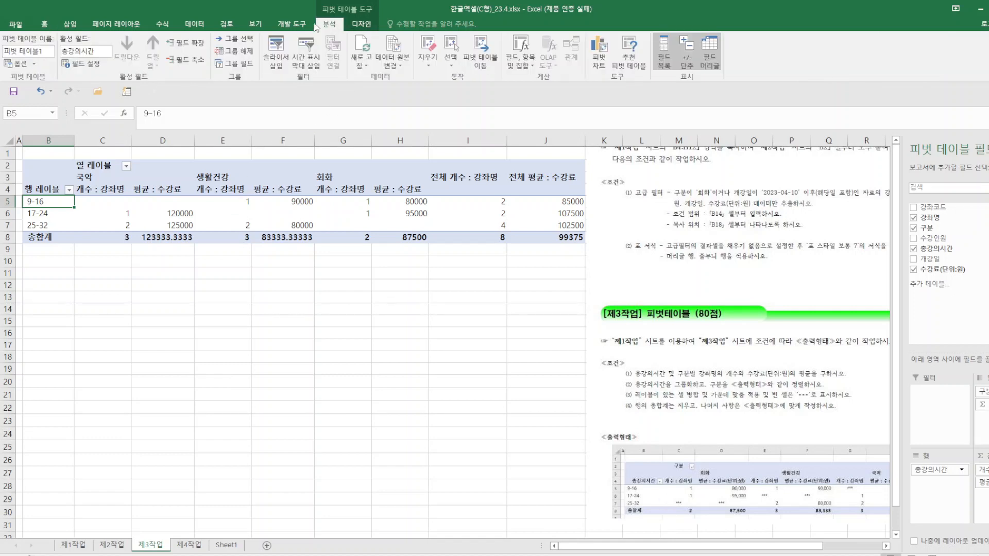
left_click(18, 66)
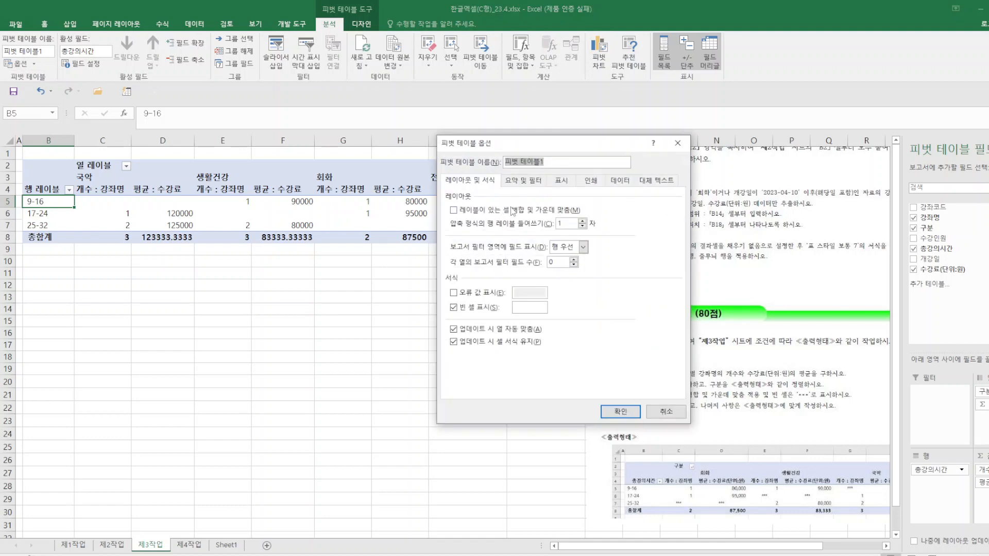
left_click(513, 211)
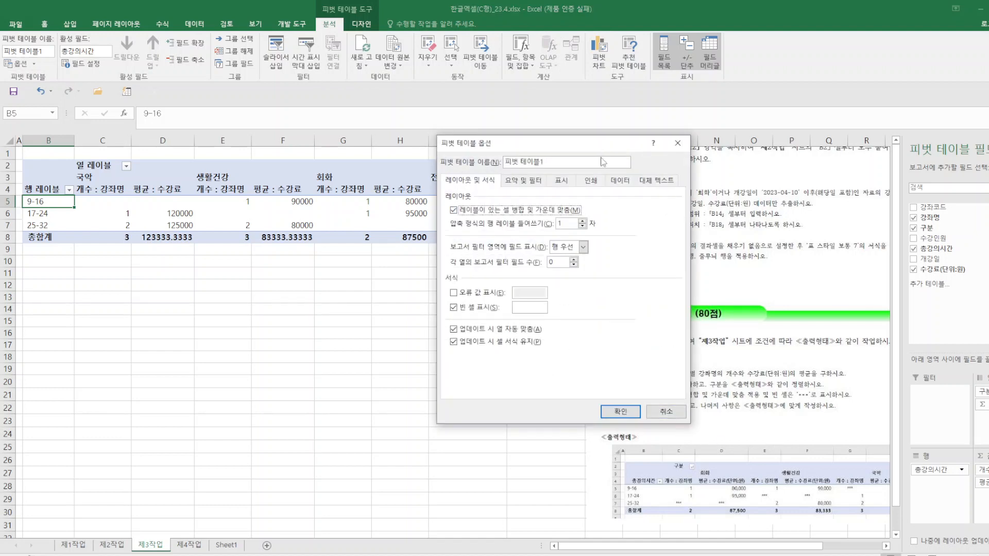
left_click_drag(600, 150, 447, 149)
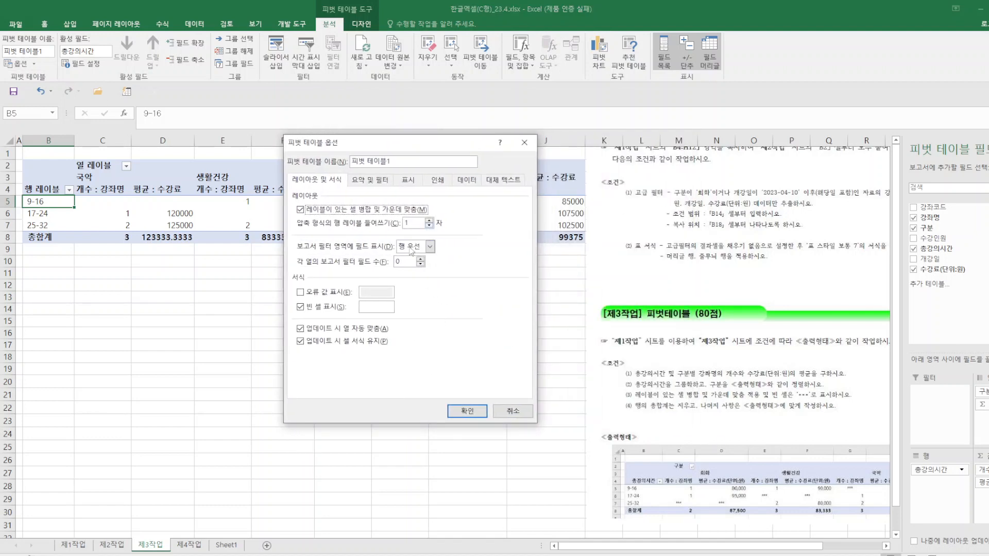
left_click(380, 186)
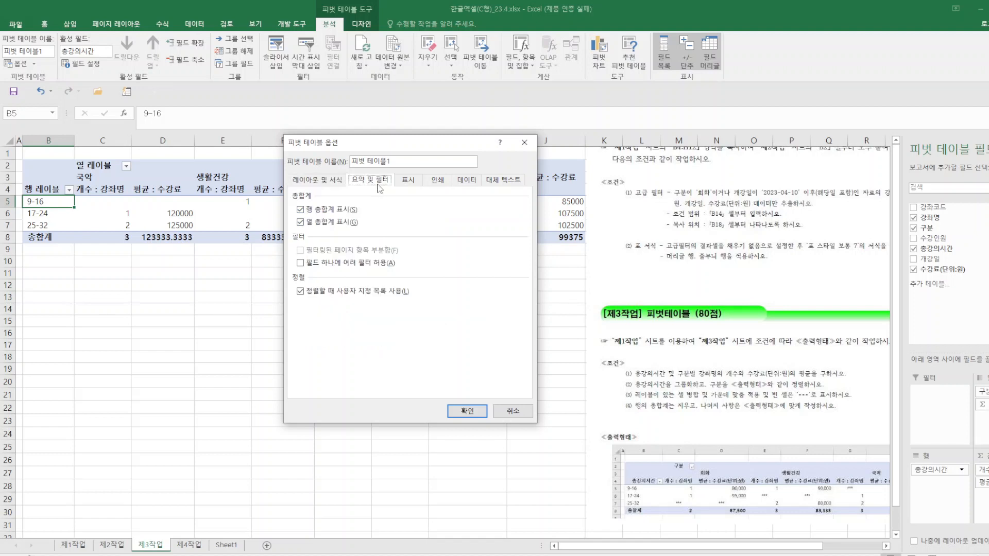
left_click(300, 210)
left_click(455, 407)
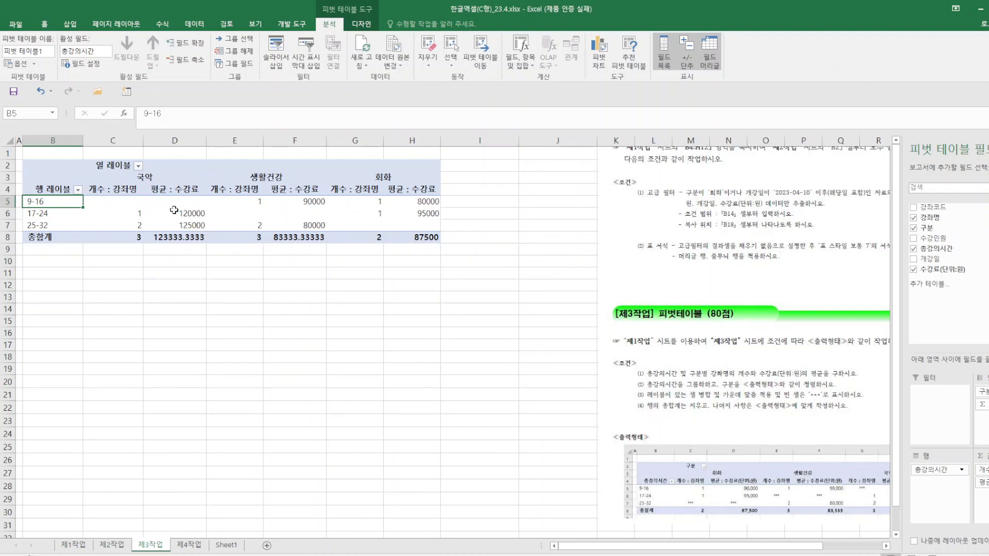
Apply the comma style to the average 수강료 values in D5:D8, F5:F8 and H5:H8
left_click_drag(172, 208, 174, 238)
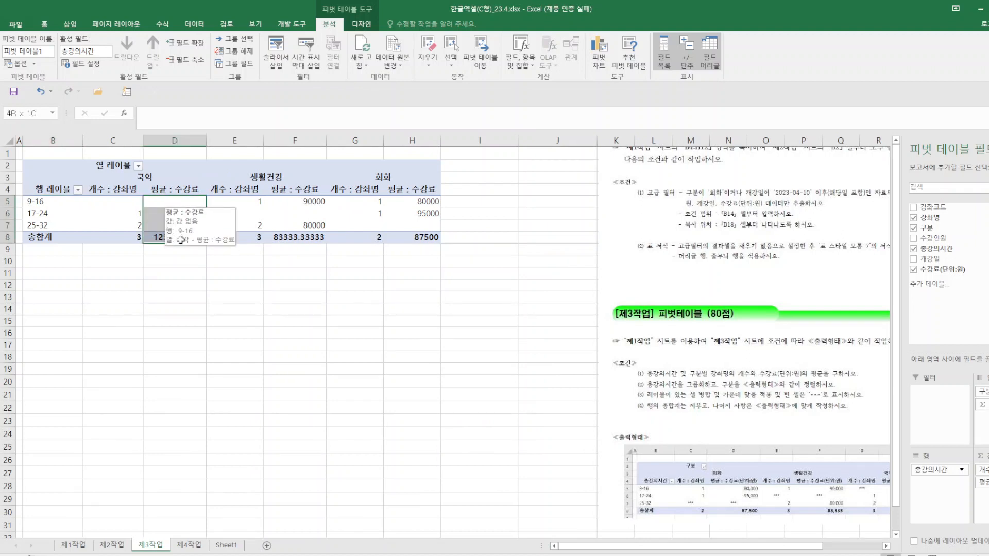
left_click_drag(321, 205, 301, 237)
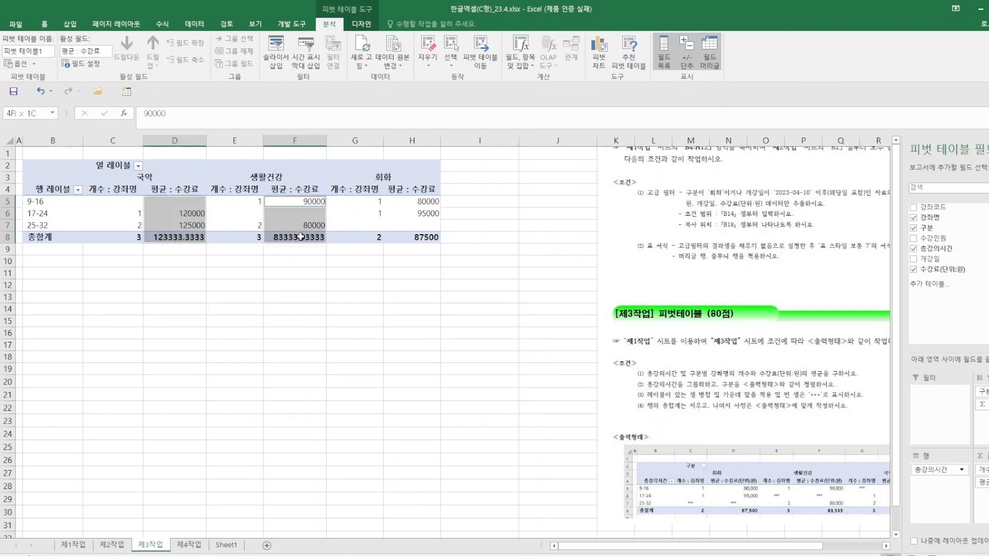
left_click(419, 201, "ctrl")
left_click_drag(416, 215, 417, 238)
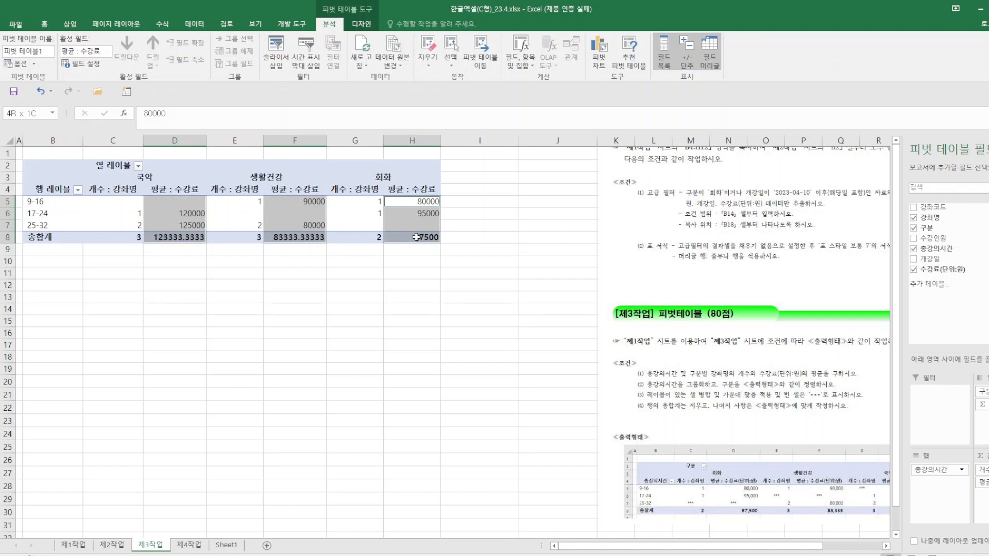
left_click(45, 24)
left_click(413, 59)
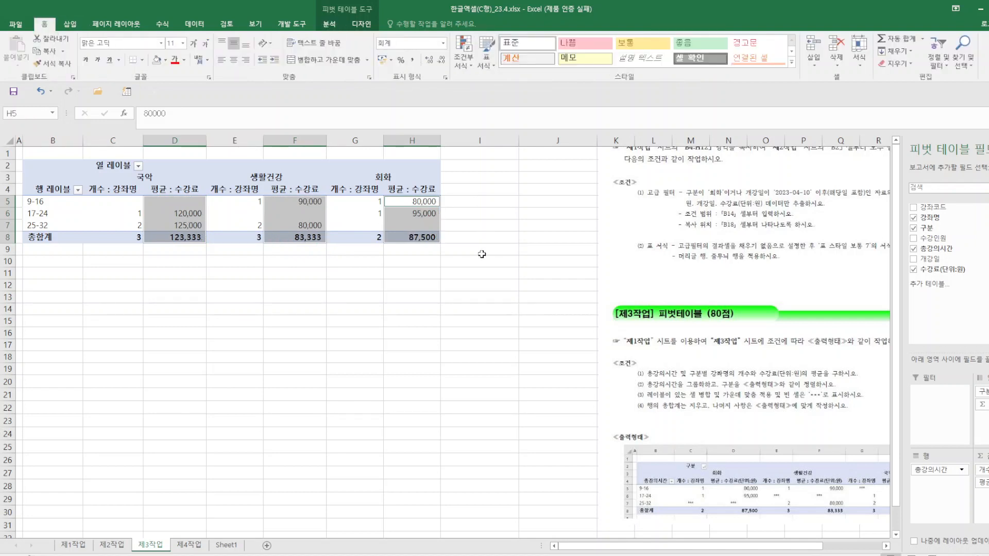
left_click(449, 299)
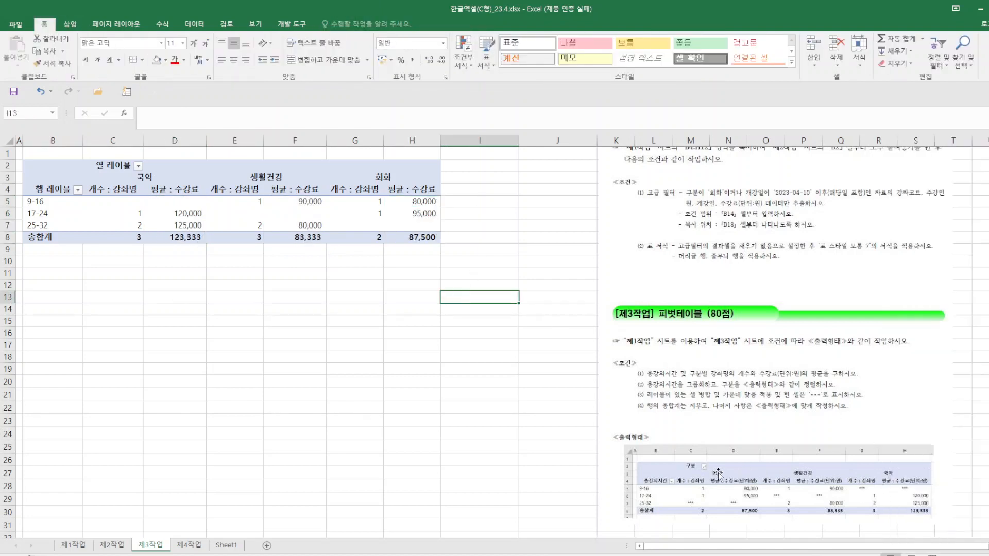
Sort the pivot table's 구분 column labels in descending order so 회화 comes first
right_click(145, 178)
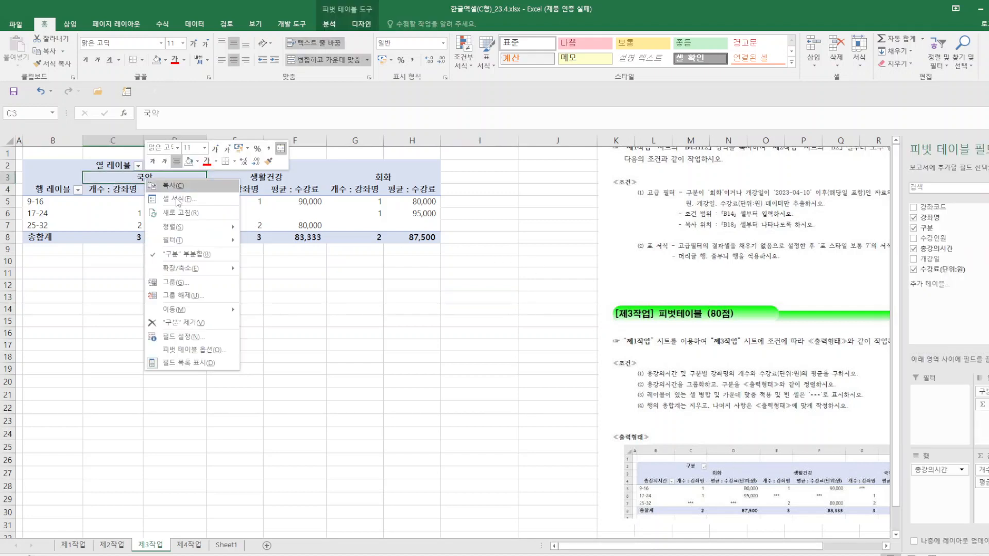
mouse_move(185, 231)
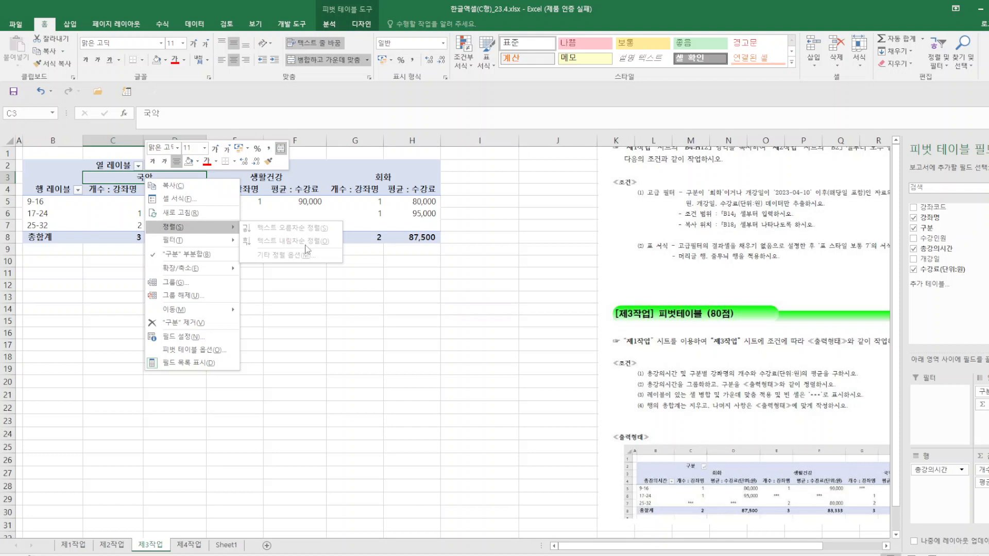
left_click(207, 25)
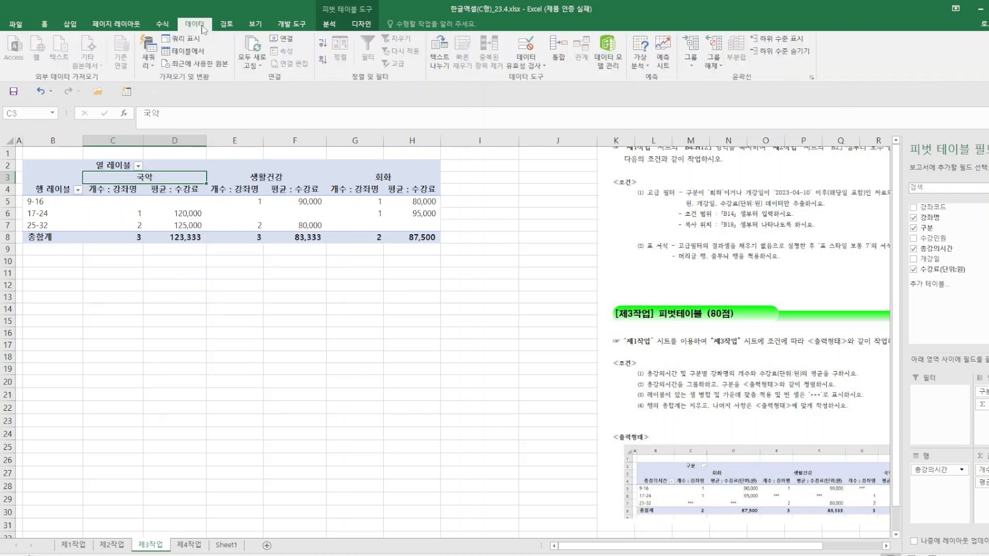
left_click(320, 59)
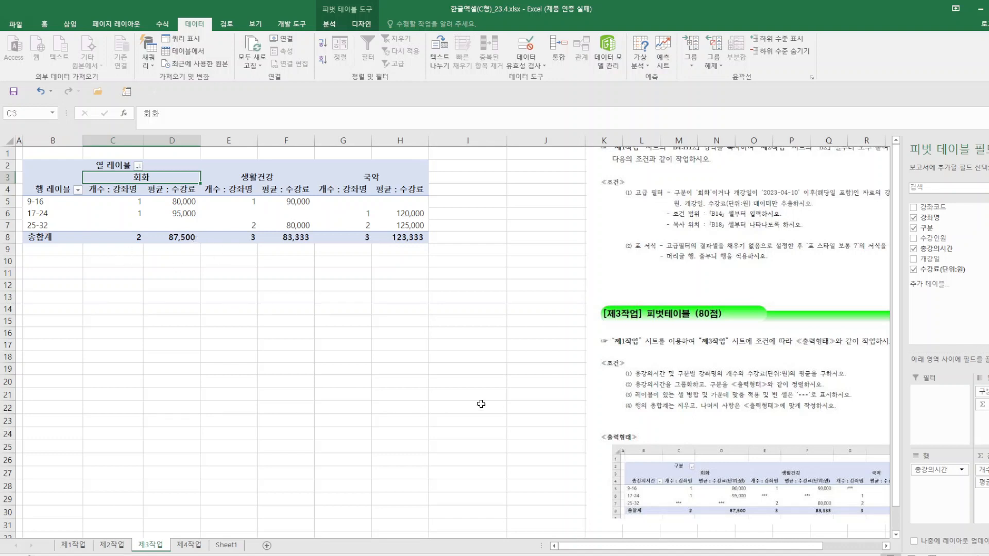
Place the instruction picture beside the pivot table and rename its column label 구분 and row label 총강의시간
left_click_drag(602, 337, 466, 337)
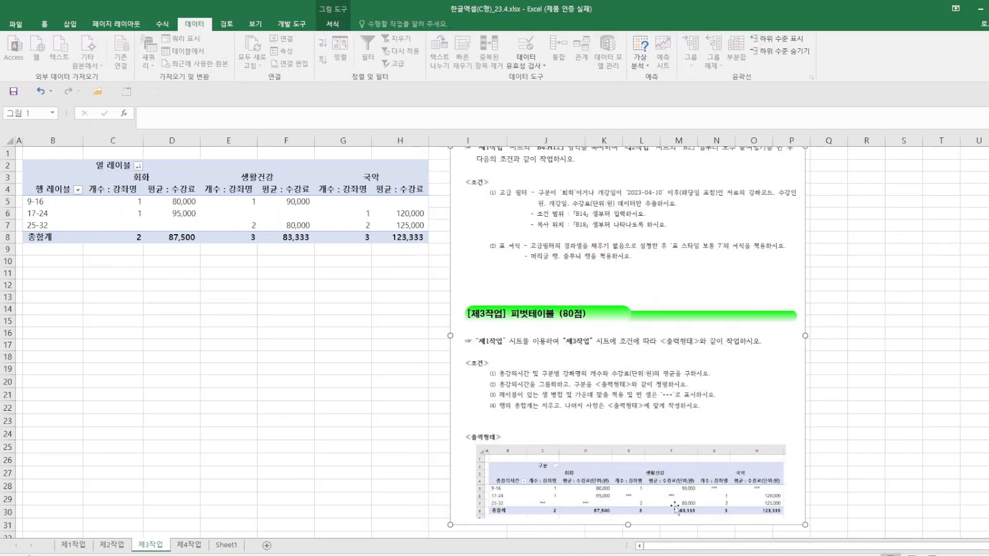
left_click(119, 166)
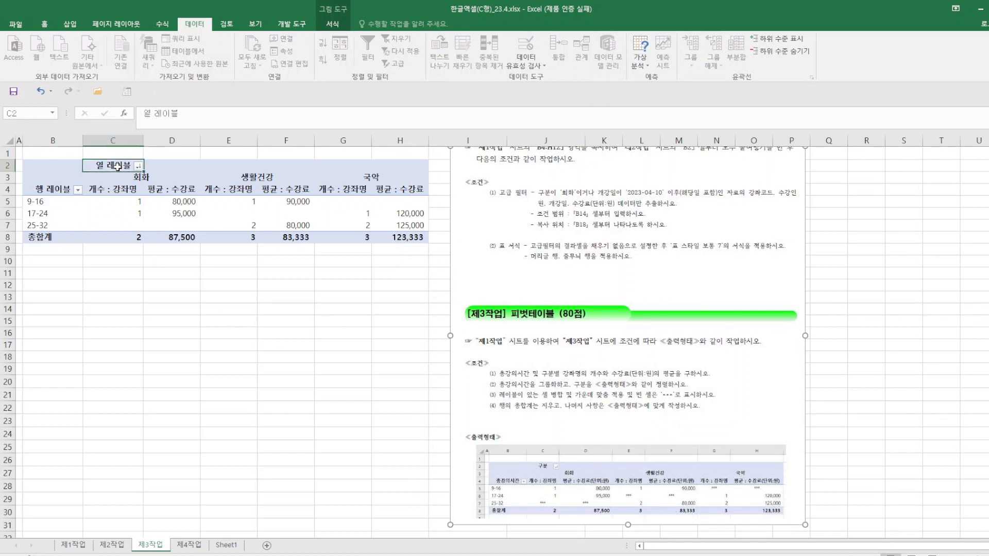
type("구부")
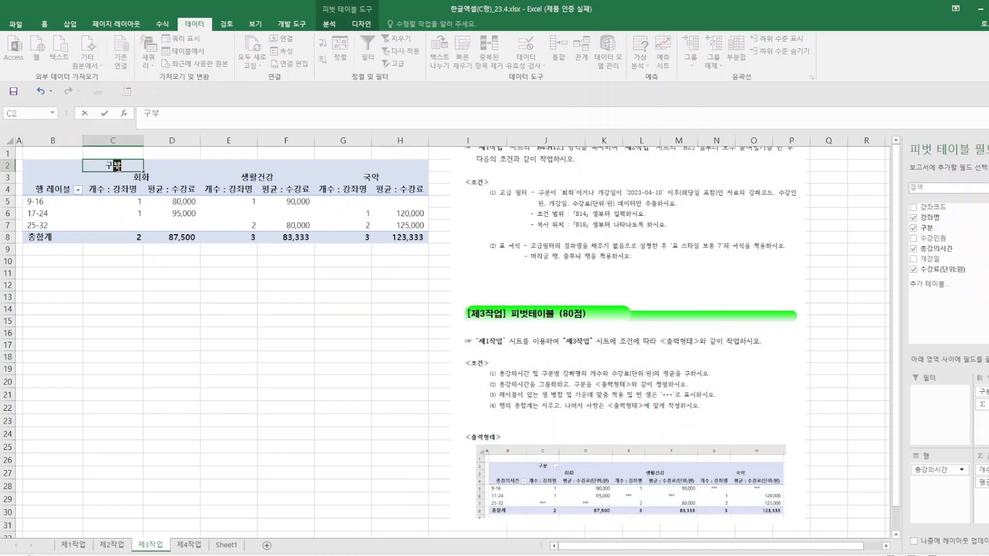
left_click(62, 190)
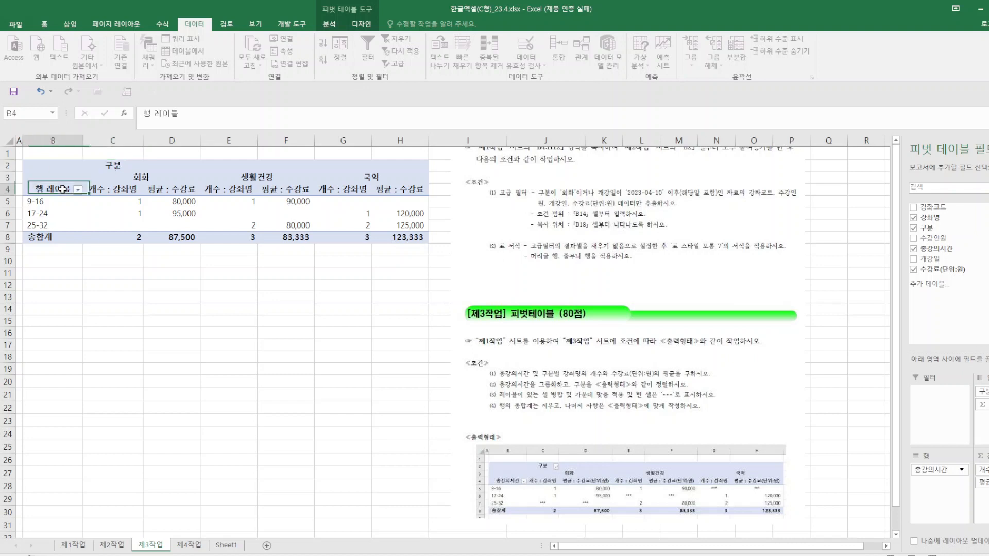
type("총강읫")
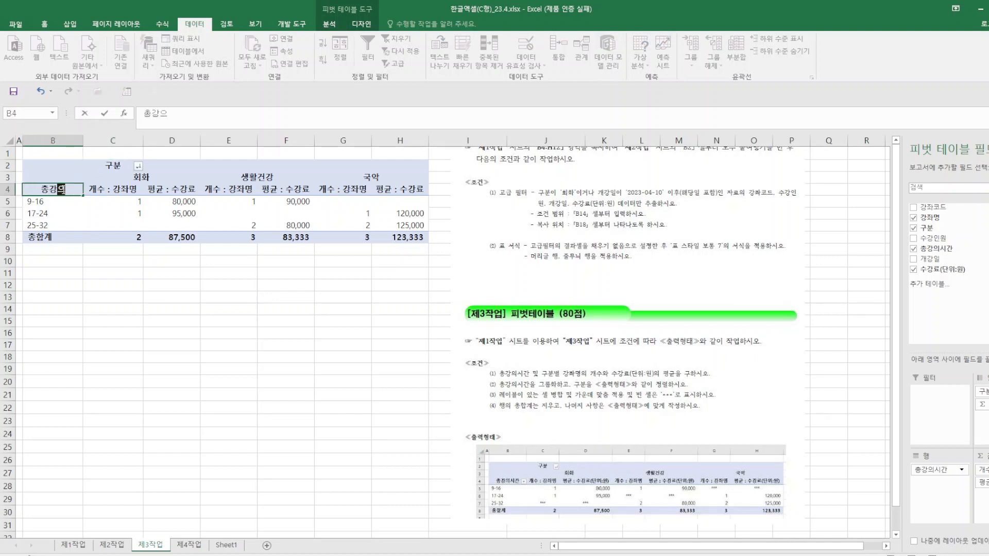
type("시가")
left_click(211, 261)
Set the pivot table options to show *** in empty cells
left_click(51, 165)
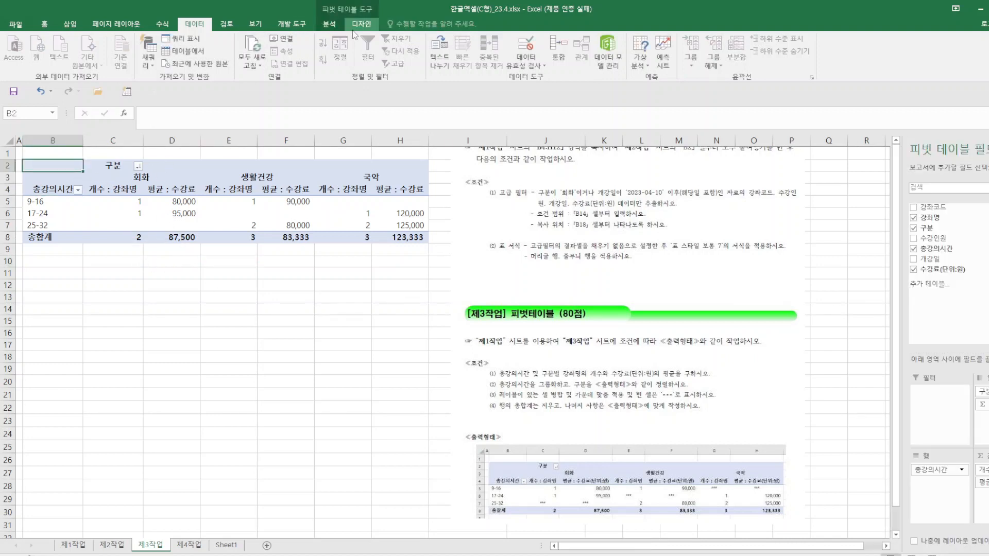
left_click(329, 24)
left_click(19, 64)
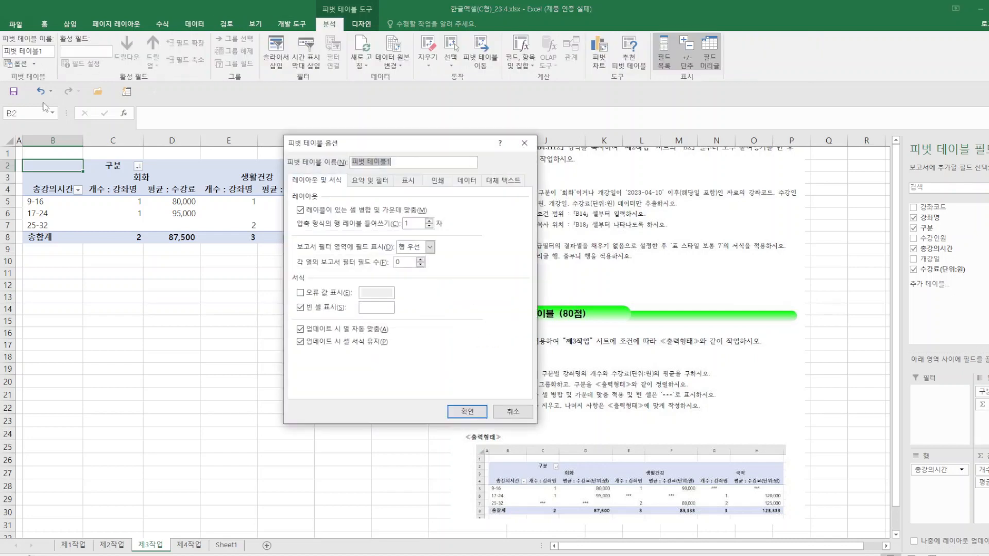
left_click(376, 309)
type("***")
key("Return")
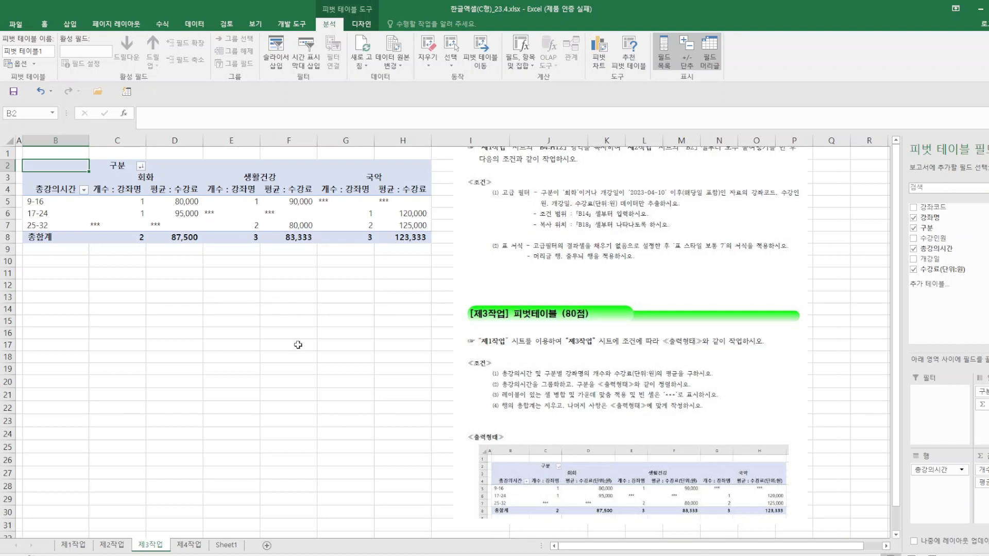
Change the custom name of the average fee value field to 평균 : 수강료(단위:원)
left_click(155, 192)
right_click(157, 191)
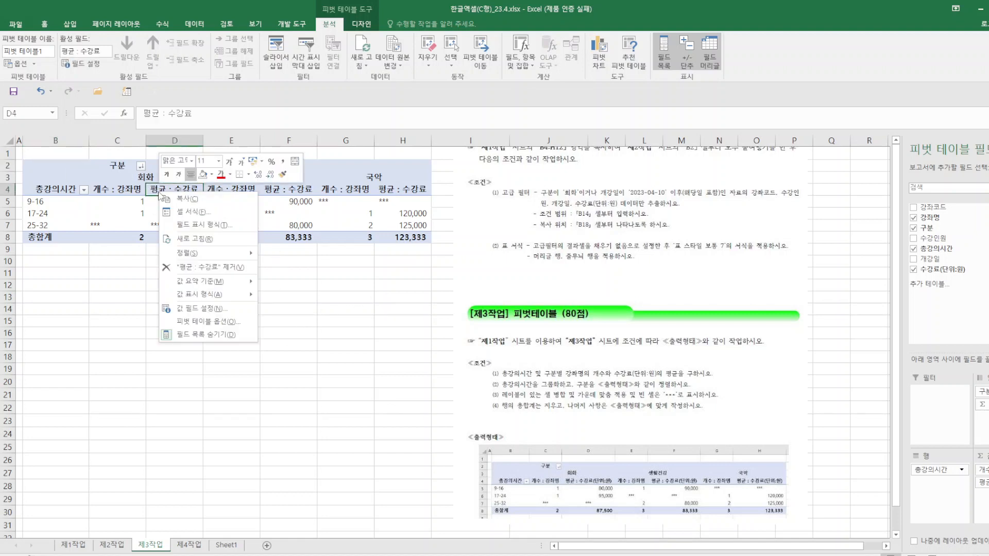
left_click(222, 308)
left_click(232, 245)
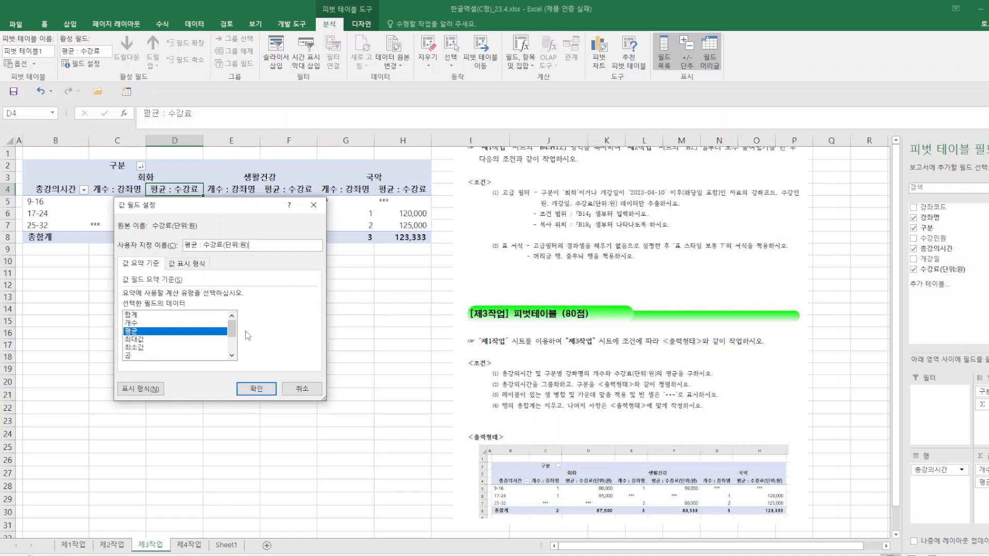
left_click(256, 388)
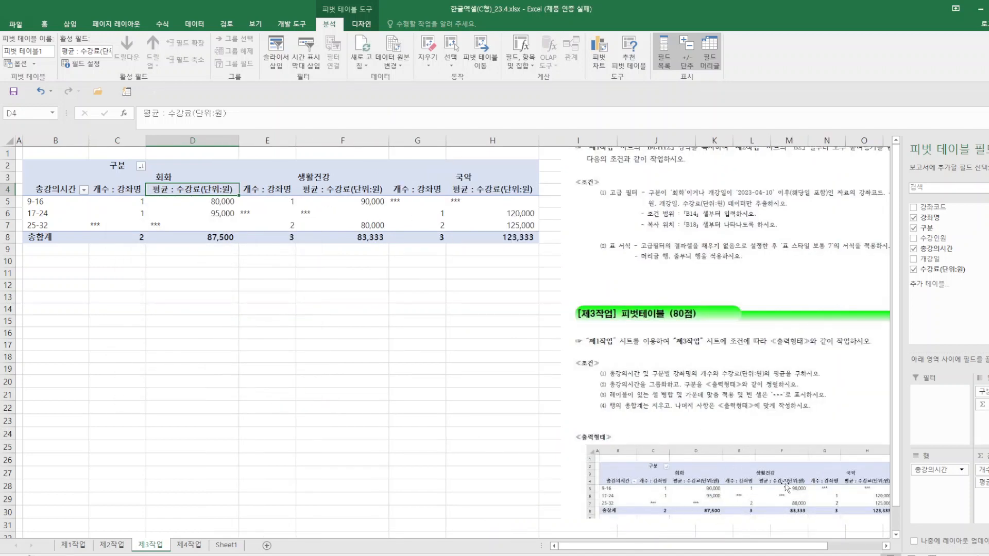
left_click(266, 387)
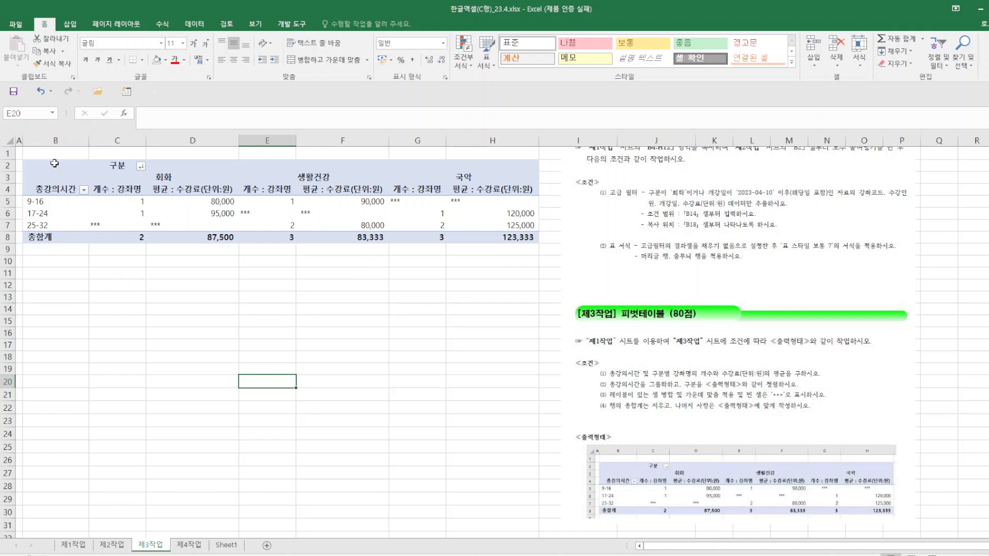
Check the 제4작업 sample chart and insert a 2-D clustered column chart from C4:C12, E4:E12 and H4:H12 on 제1작업
left_click(189, 544)
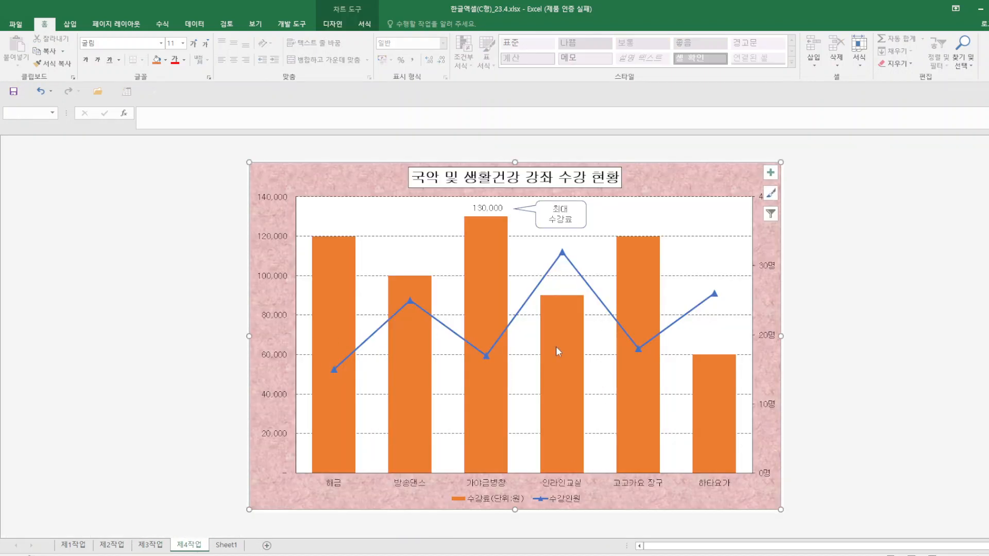
mouse_move(556, 347)
left_click(74, 545)
left_click_drag(115, 206, 114, 320)
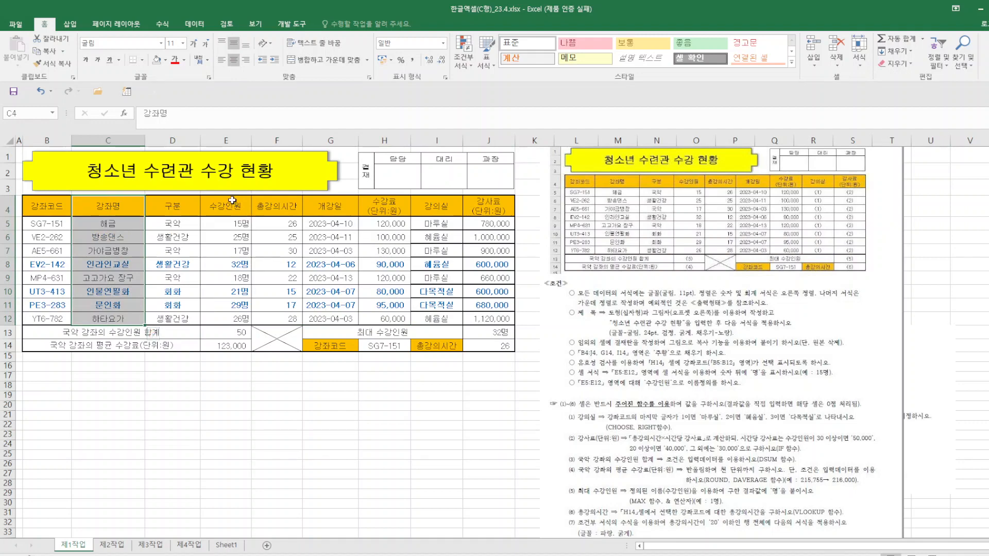
left_click_drag(232, 206, 236, 312)
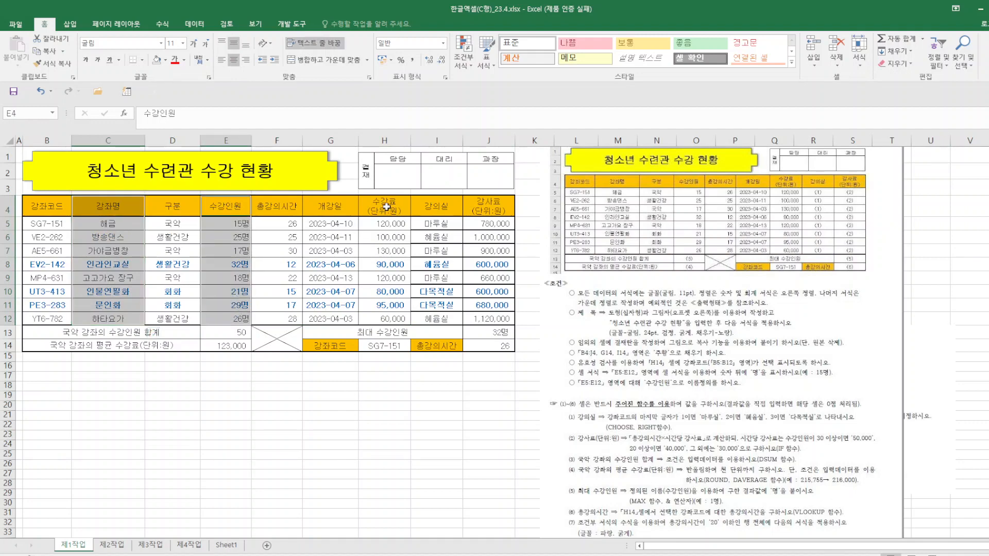
left_click_drag(386, 207, 388, 316)
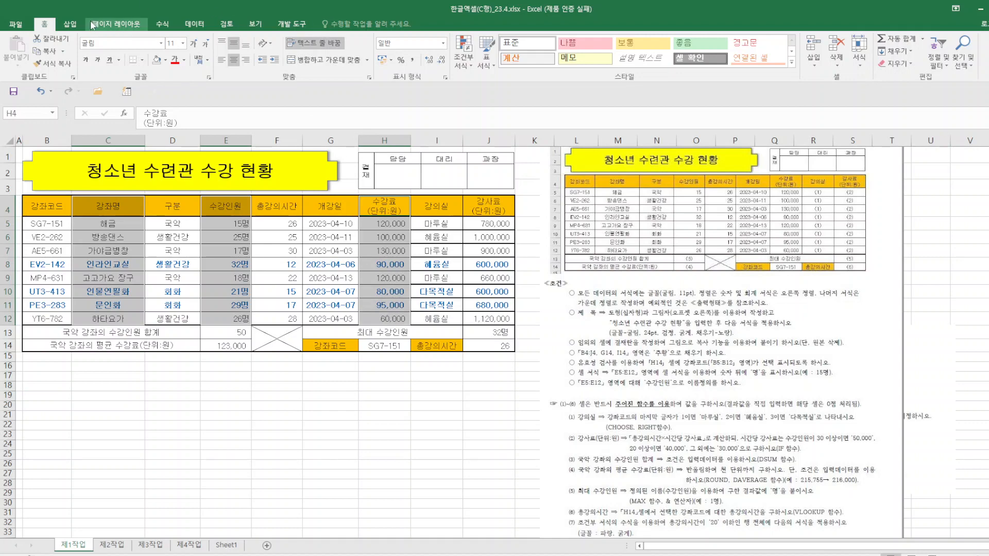
left_click(70, 24)
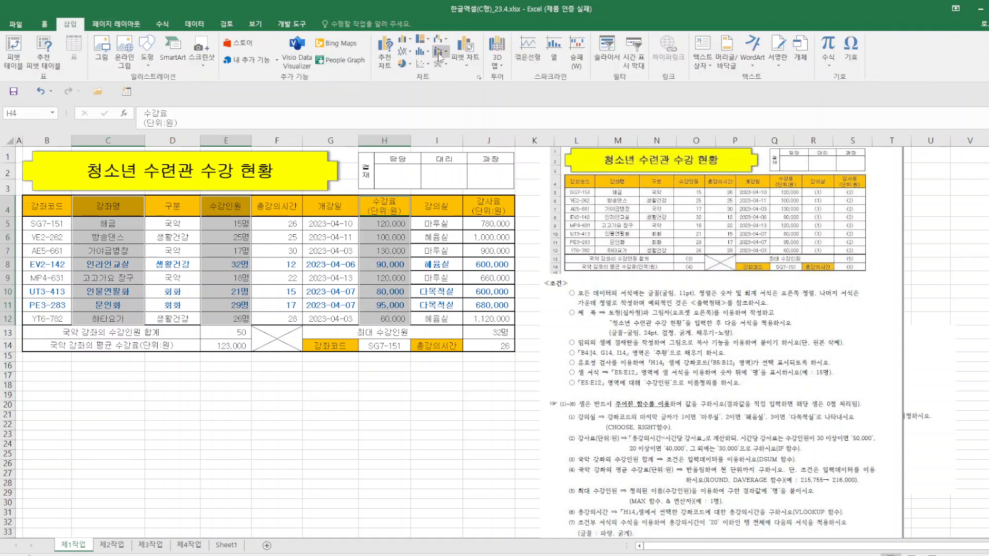
left_click(402, 39)
left_click(420, 77)
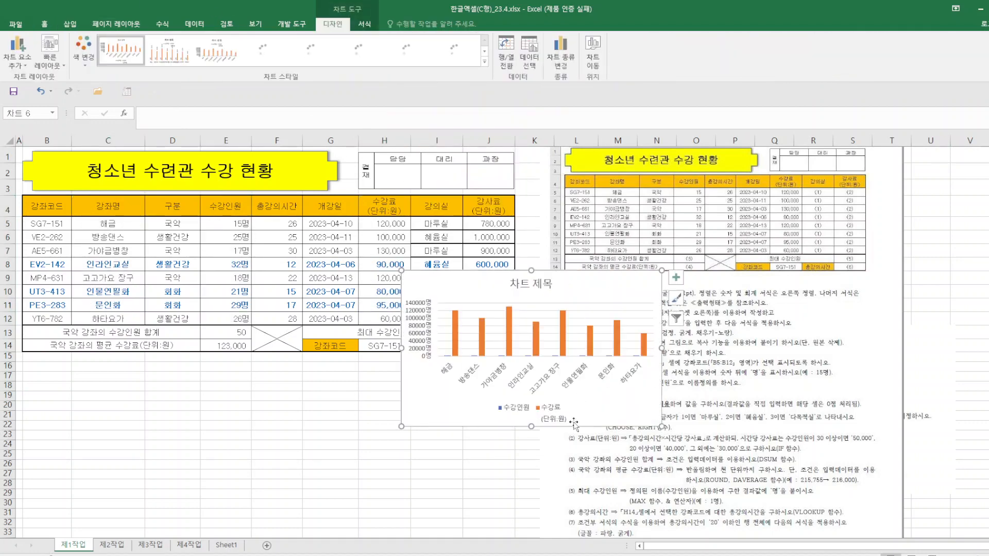
Move the new column chart to its own new sheet named Chart1 and apply the third quick layout
left_click(594, 54)
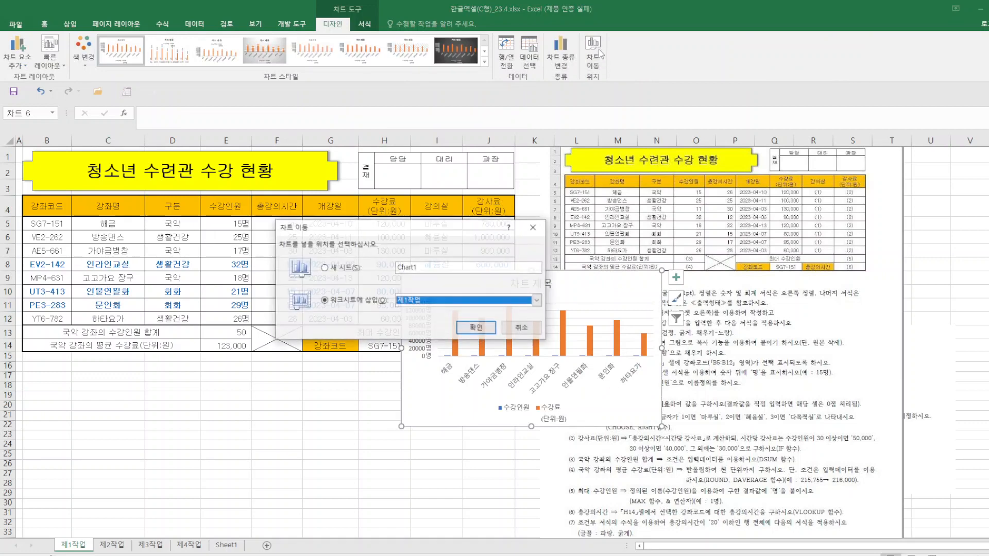
left_click(335, 273)
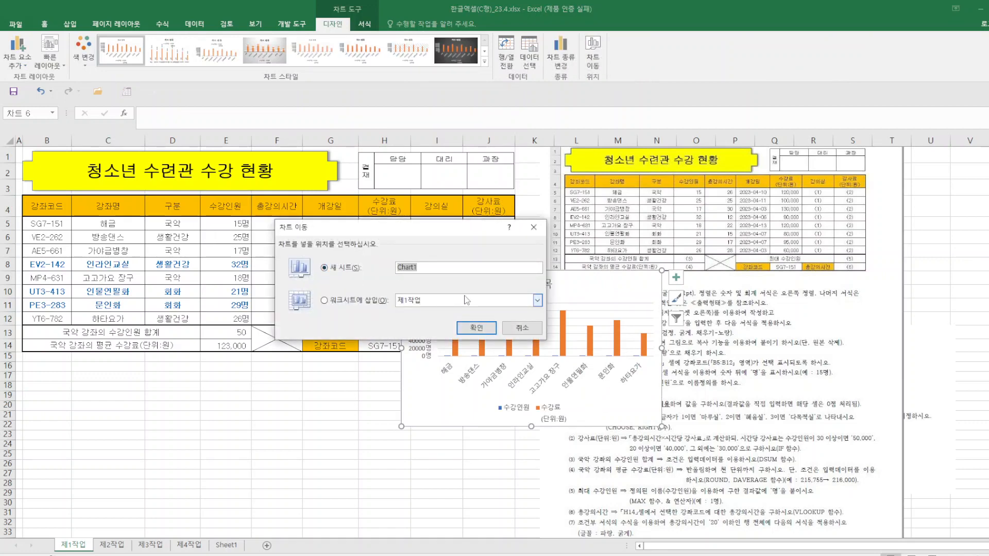
left_click(476, 328)
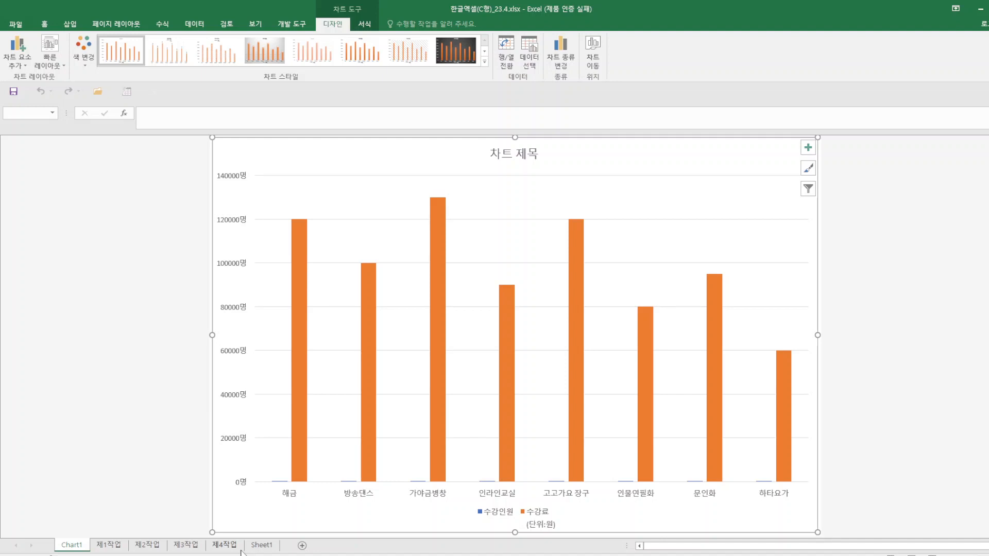
left_click(39, 64)
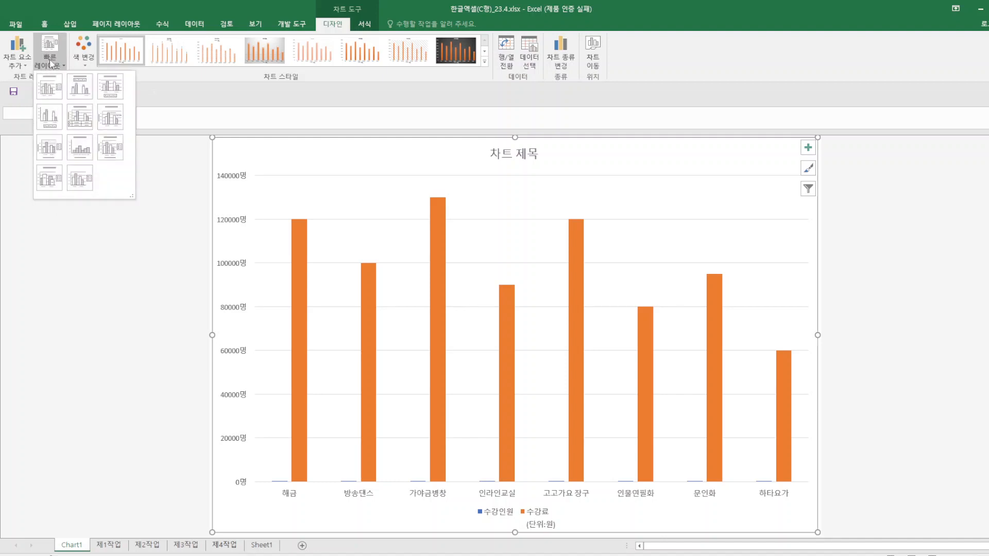
left_click(108, 95)
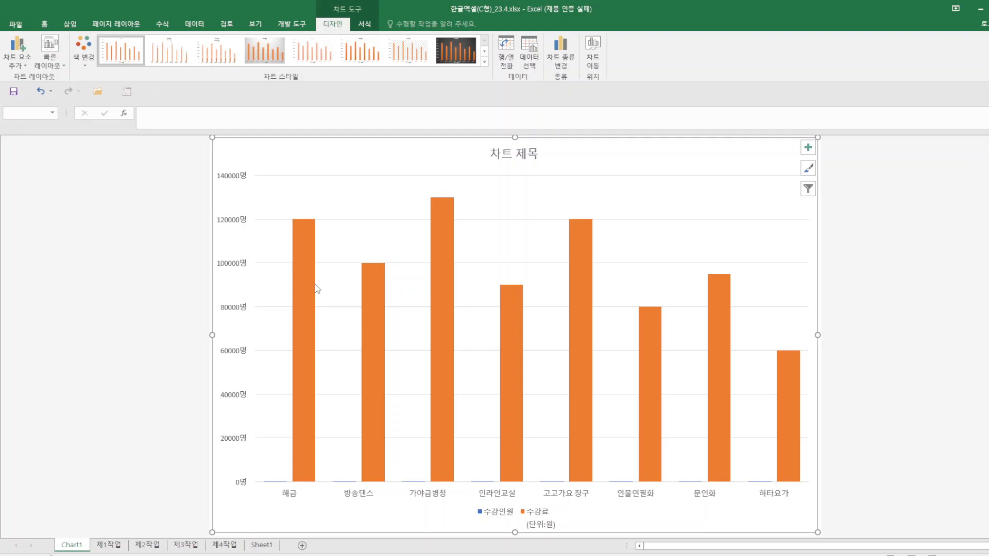
Set the font of the whole chart to 굴림, size 11
left_click(46, 25)
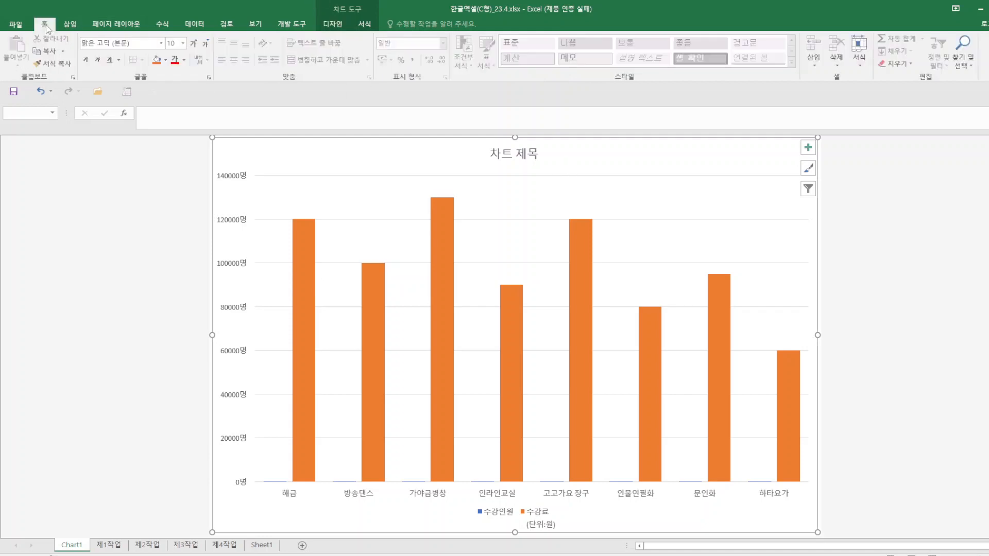
left_click(133, 45)
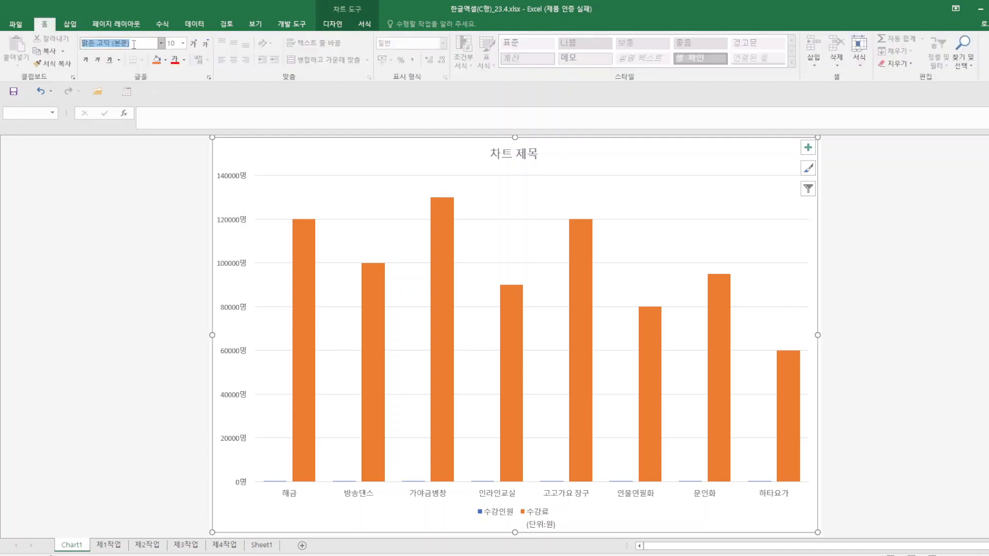
type("굴림")
key("Return")
left_click(183, 43)
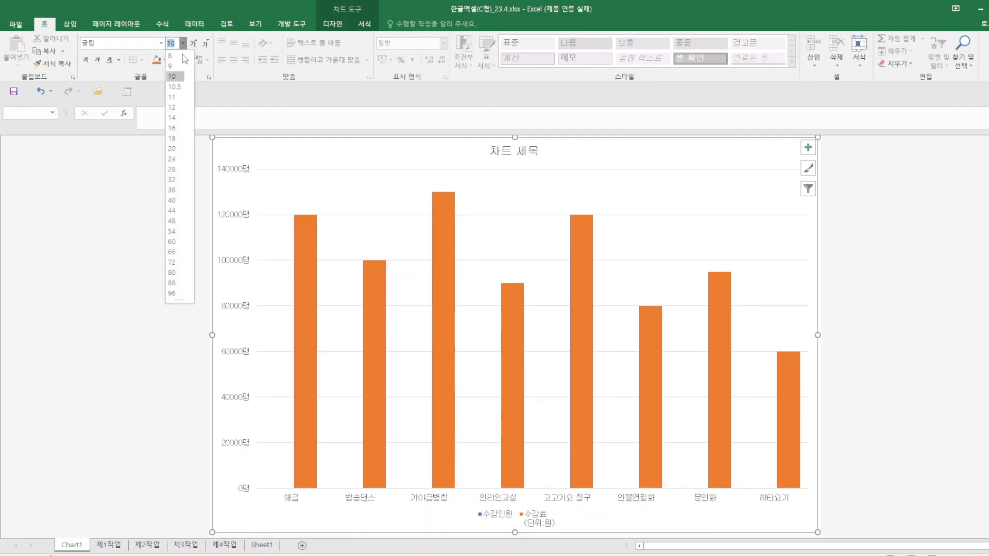
left_click(175, 102)
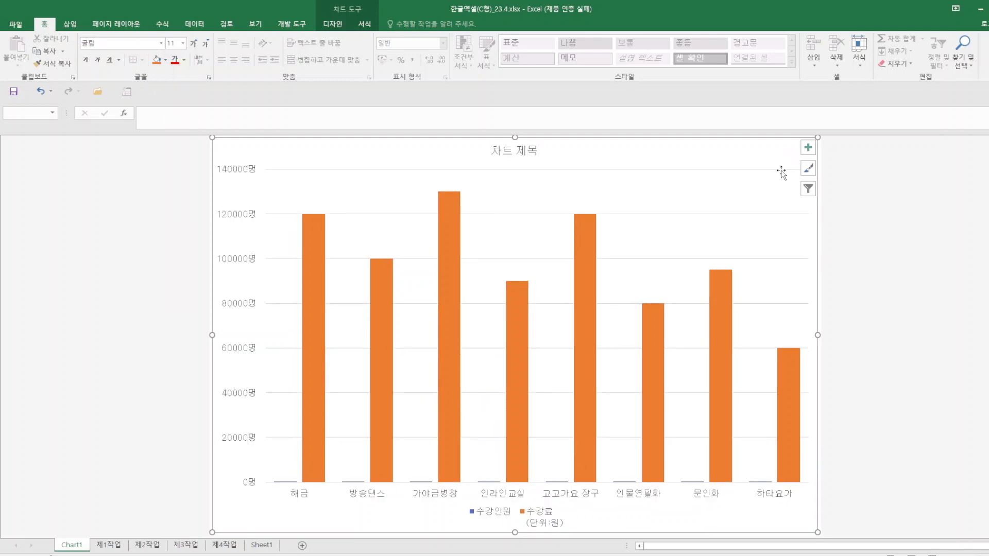
Fill the chart area with the pink tissue paper texture
right_click(731, 153)
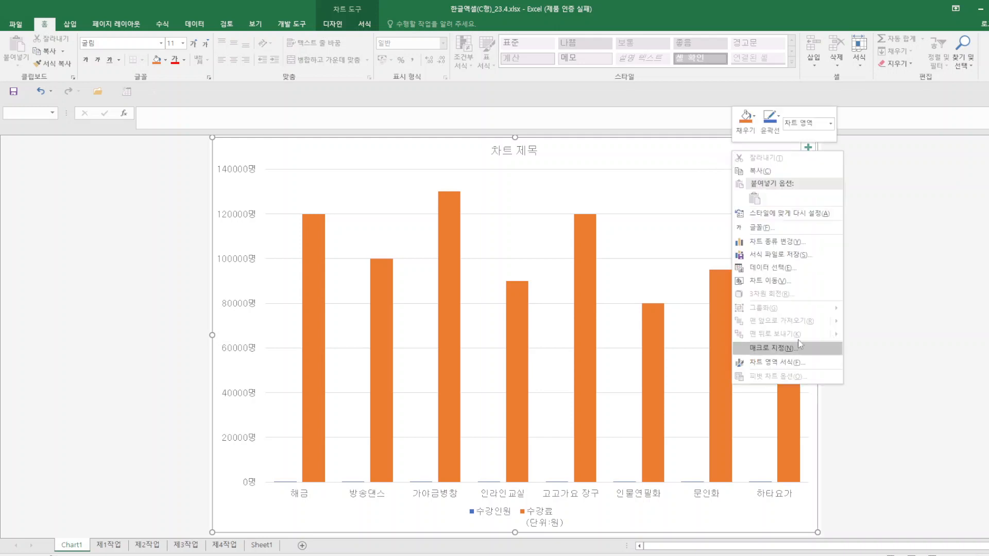
left_click(755, 135)
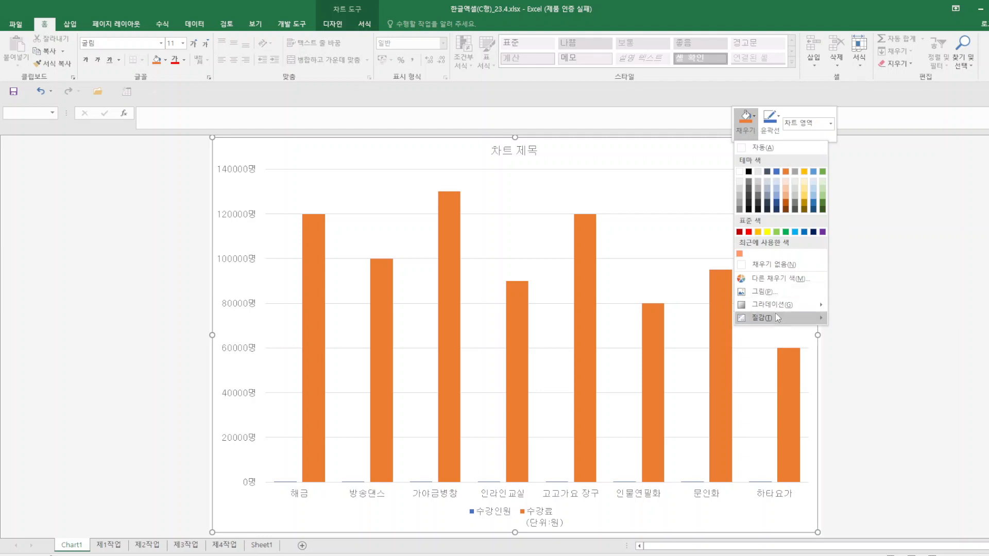
mouse_move(775, 317)
left_click(908, 471)
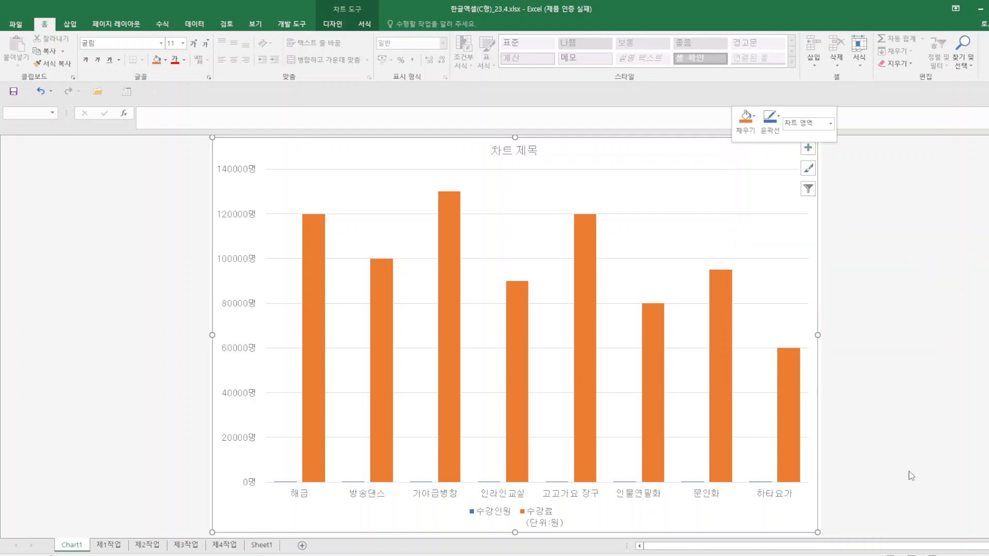
Fill the chart's plot area with solid white
right_click(613, 195)
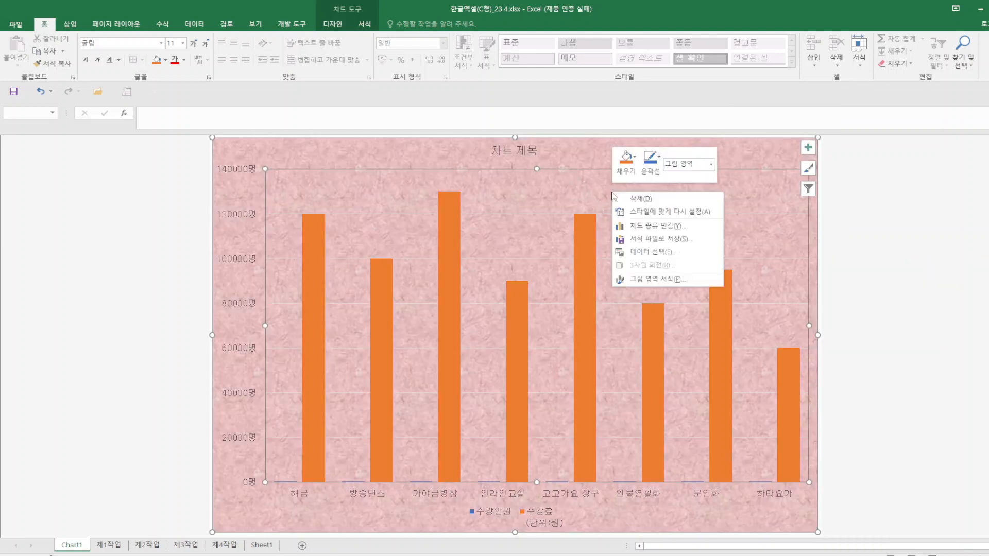
left_click(626, 160)
left_click(620, 212)
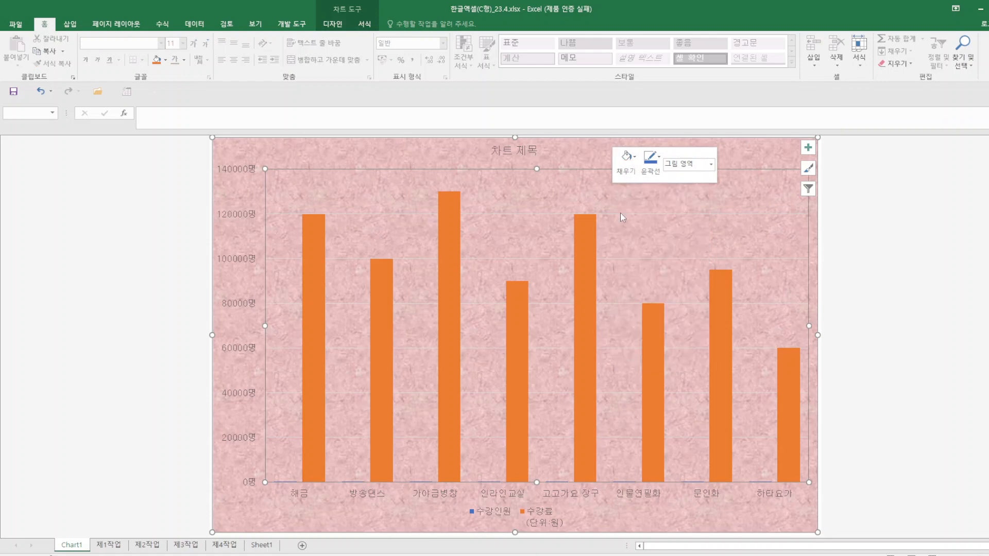
Format the major horizontal gridlines as black dashed lines
right_click(634, 214)
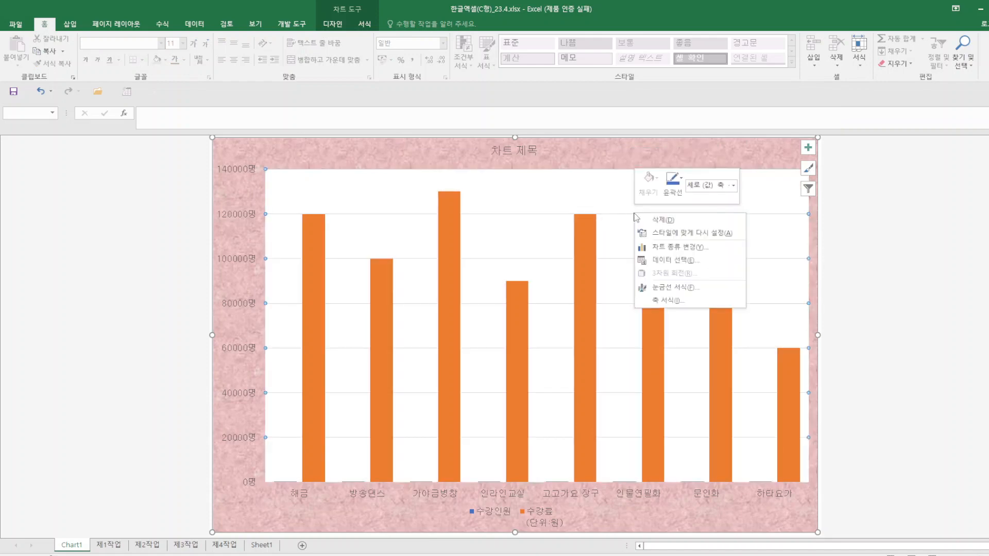
left_click(685, 288)
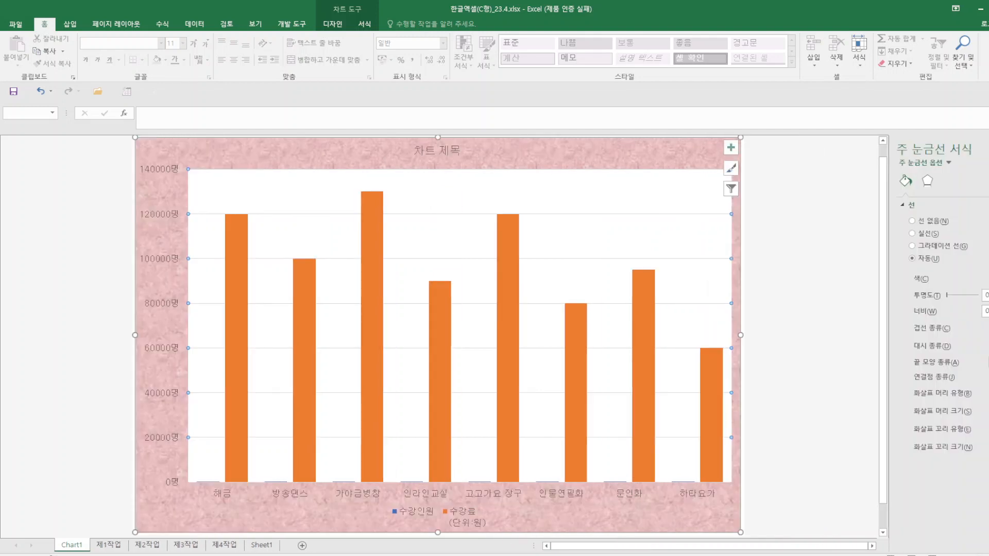
left_click(987, 346)
left_click(988, 385)
left_click(986, 279)
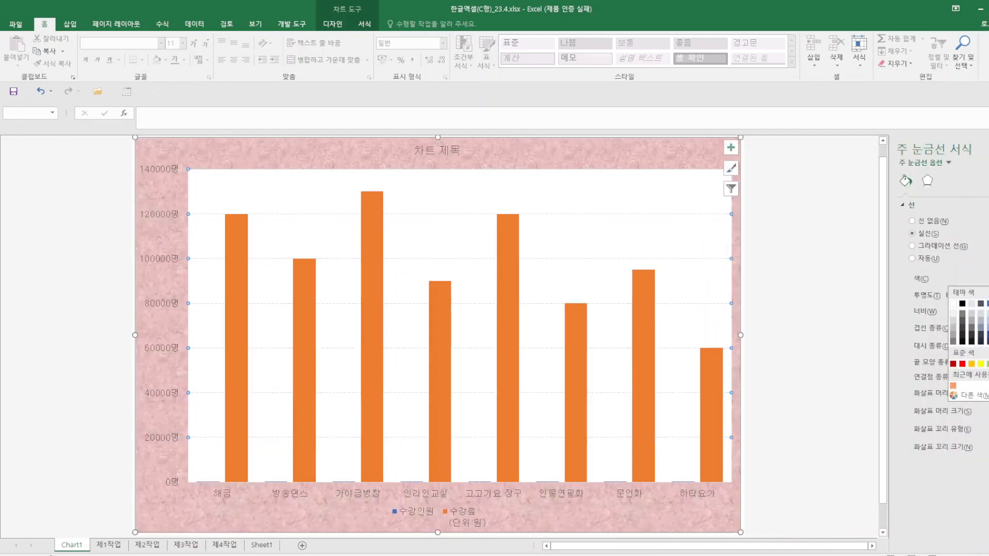
left_click(962, 304)
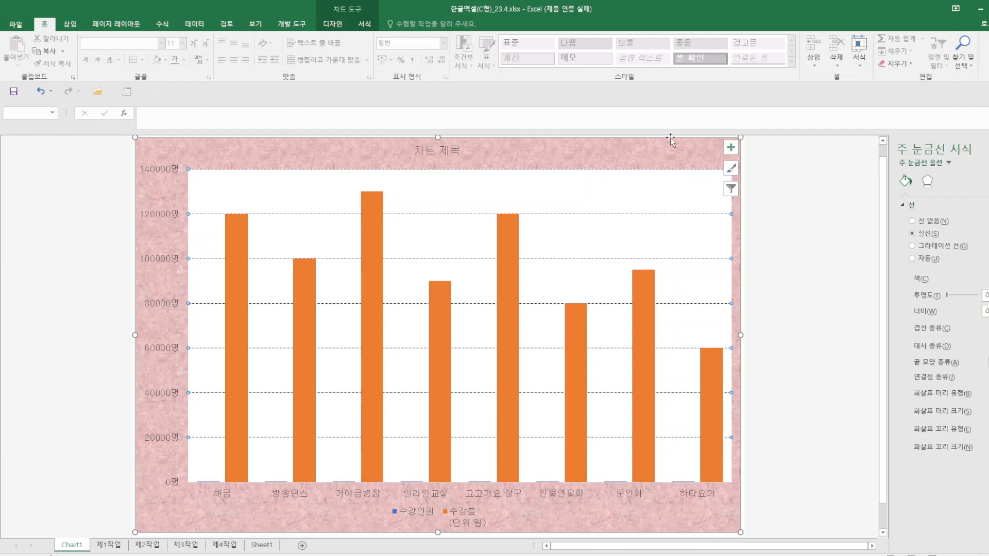
Replace the chart title text with 국악 및 생활건강 강좌 수강 현황
left_click(446, 152)
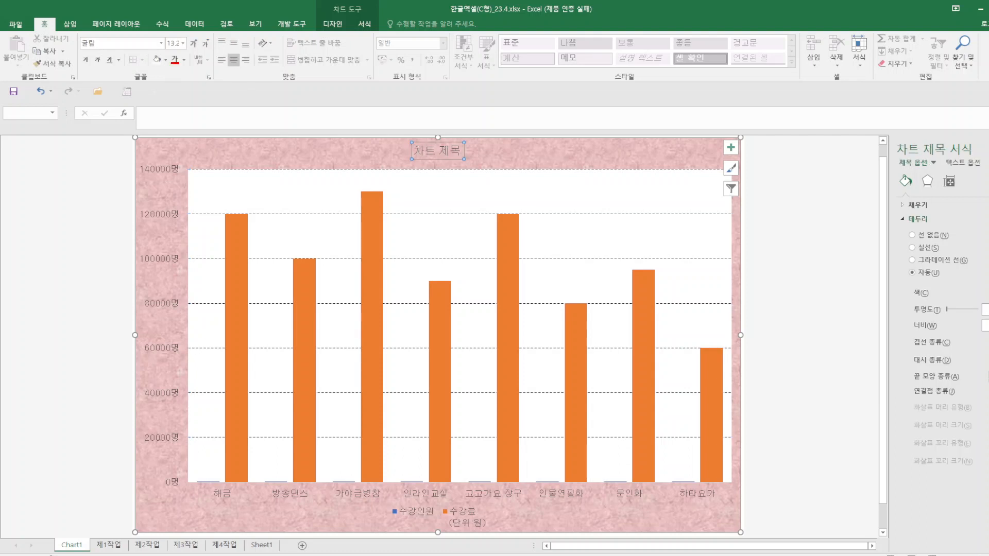
left_click_drag(415, 151, 466, 150)
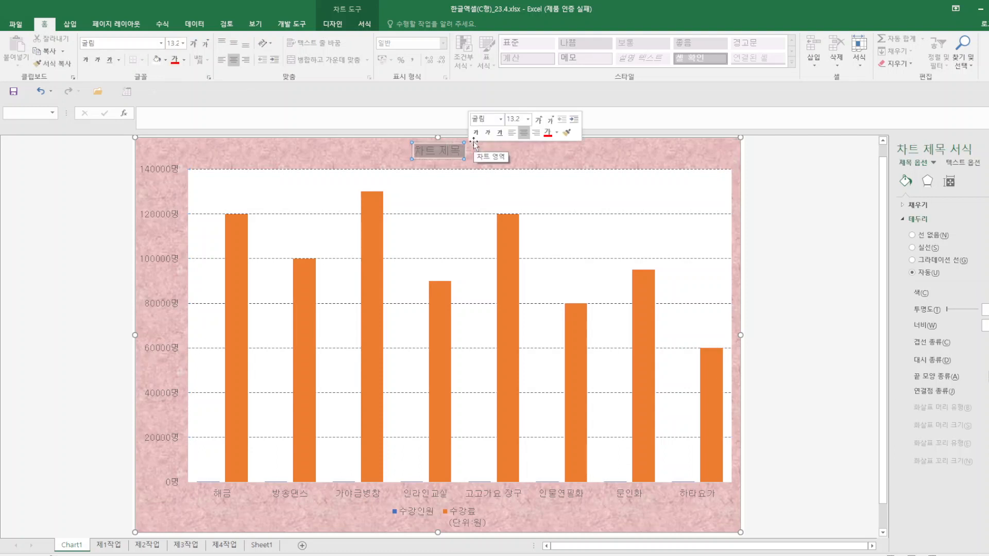
type("국악 및")
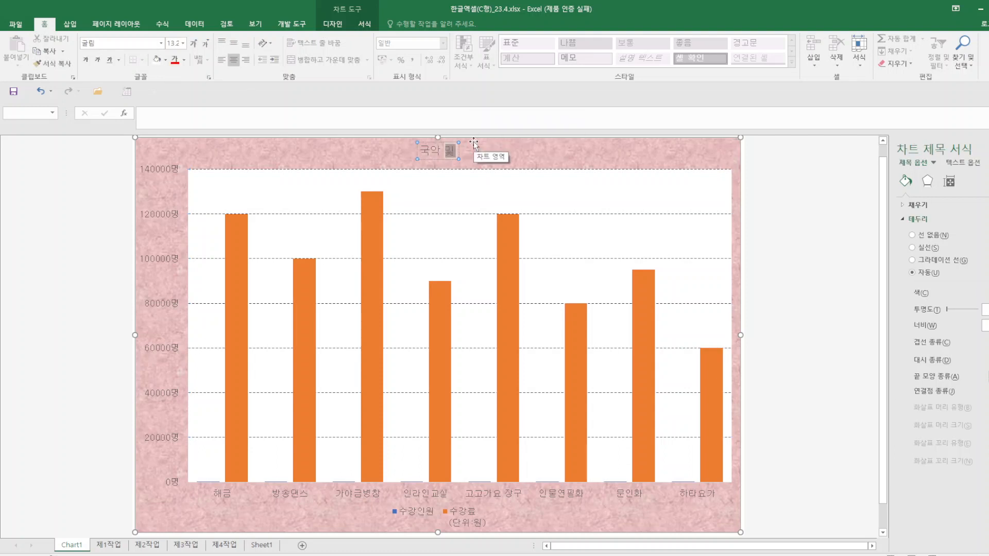
type(" 새활건")
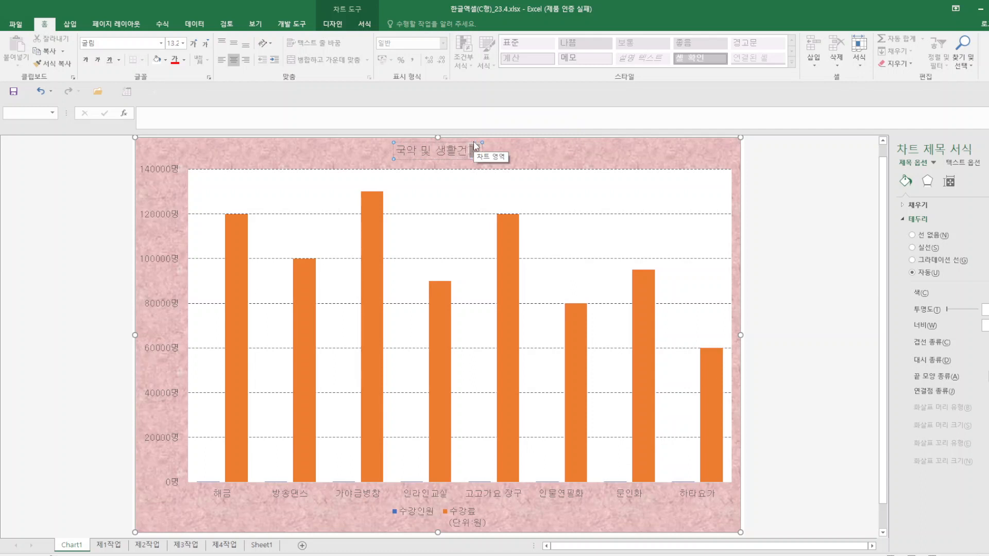
type("강 강좌 수강")
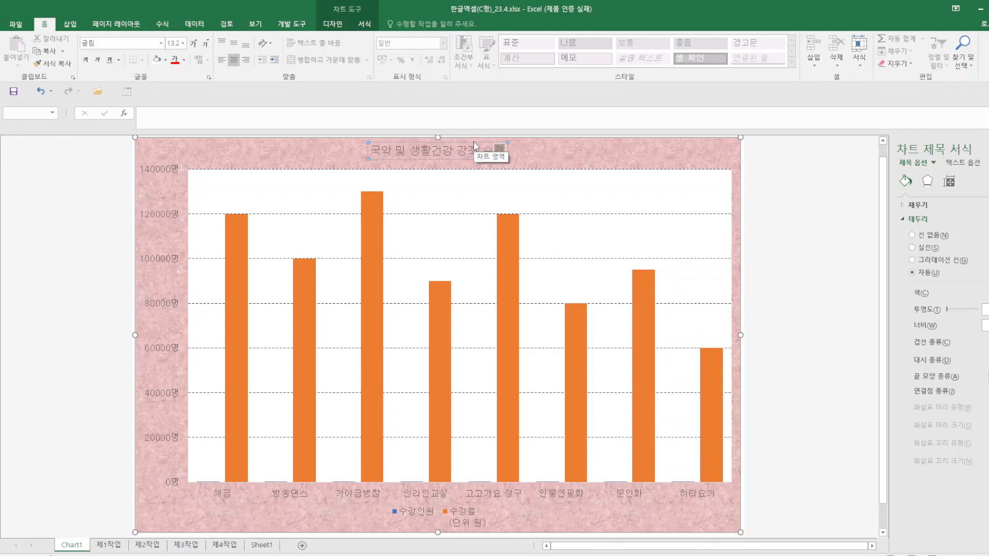
type(" 현황")
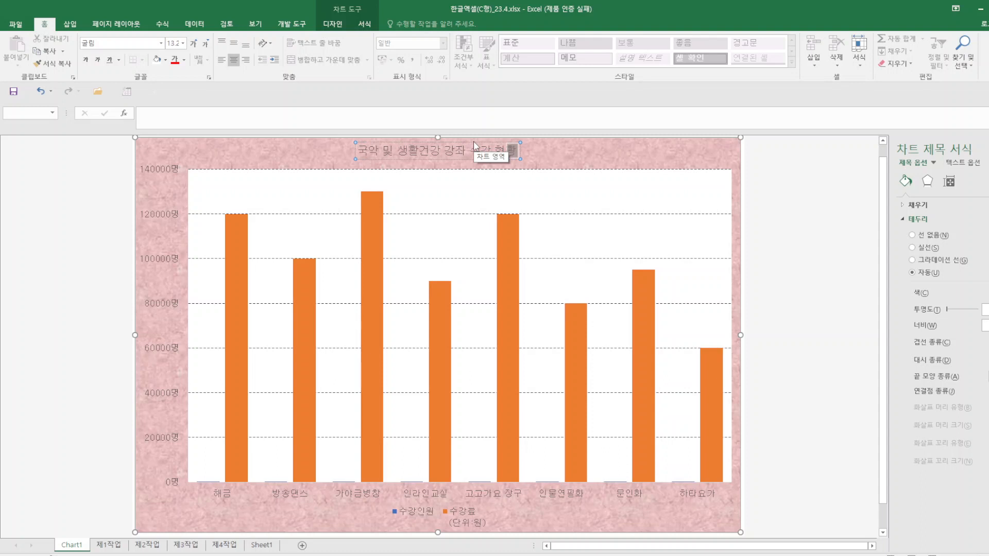
Make the whole chart title bold and enlarge its font size
key("shift+Home")
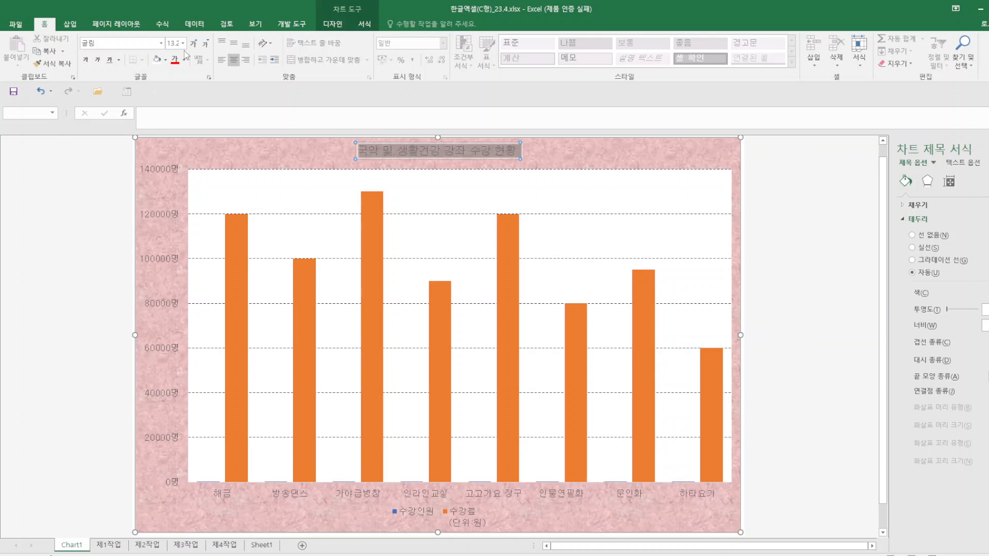
left_click(85, 59)
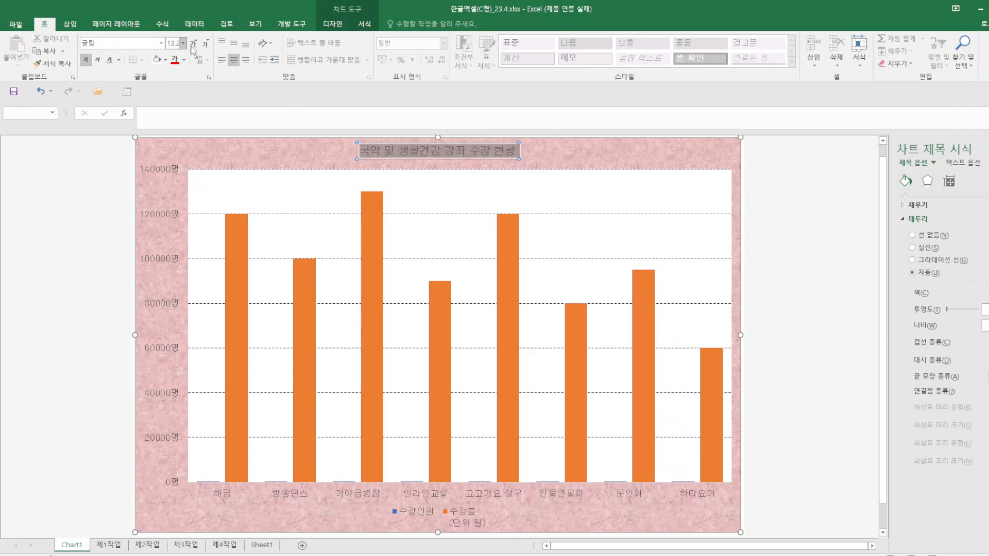
left_click(183, 43)
left_click(175, 155)
Give the chart title box a white fill and a black outline
left_click(368, 24)
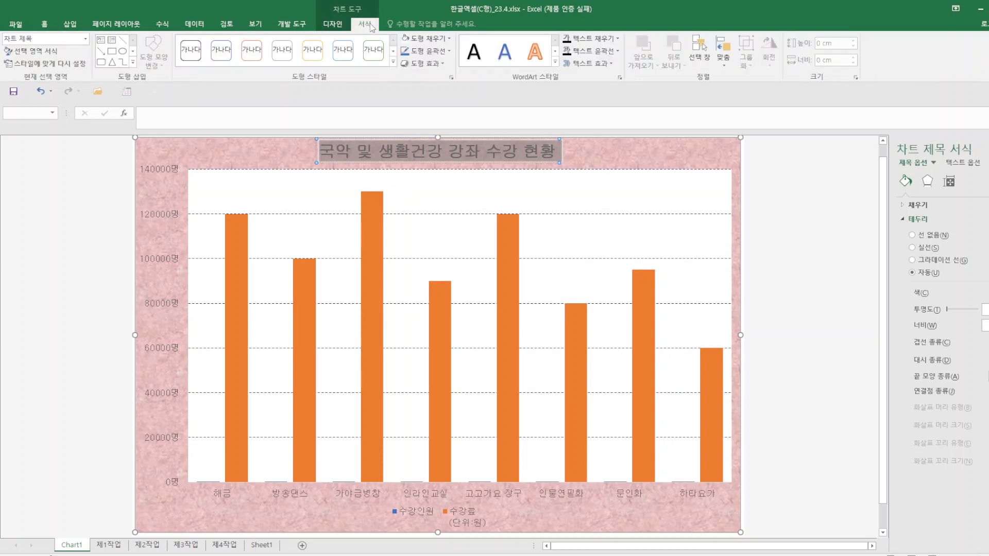
left_click(405, 39)
left_click(447, 56)
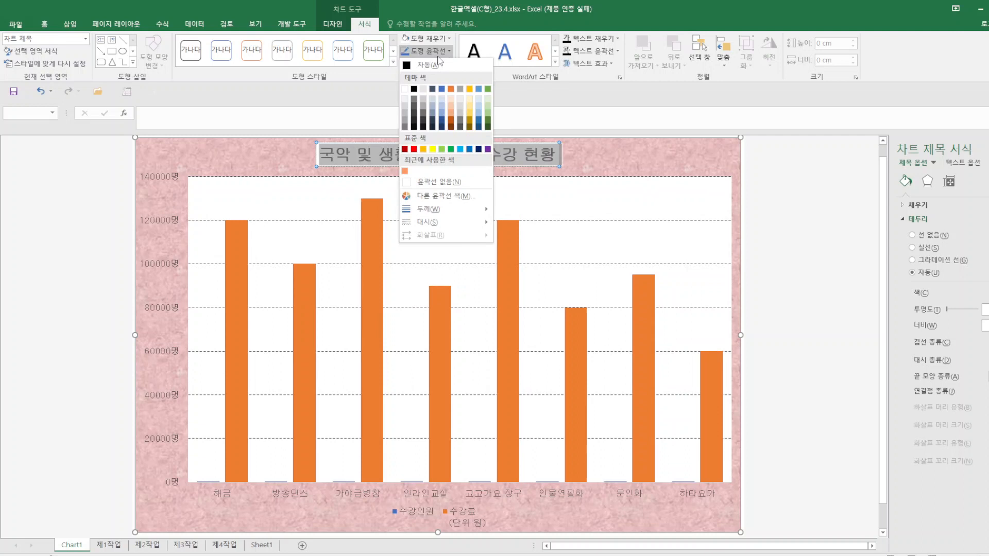
left_click(414, 72)
left_click(619, 166)
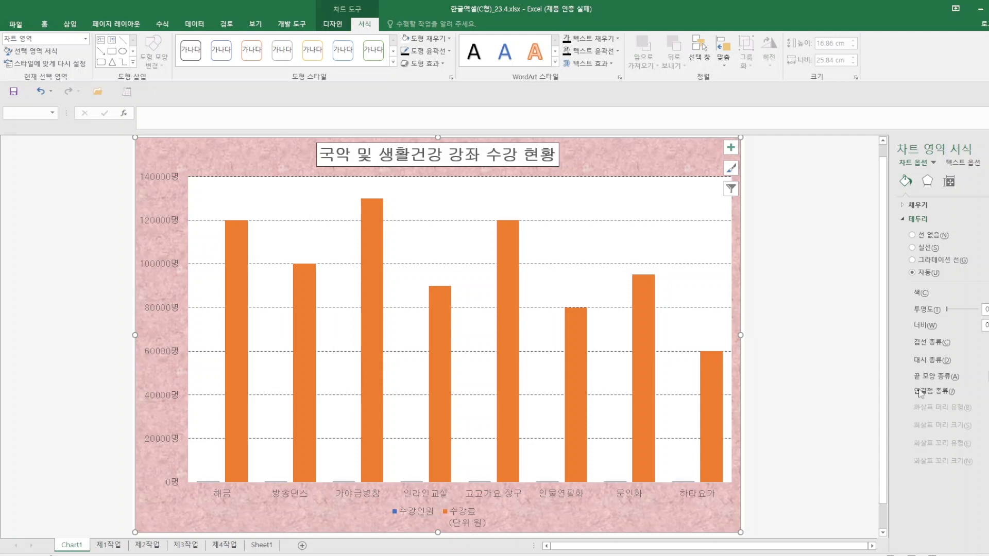
Change the chart to a combo with 수강인원 as a line with markers on the secondary axis and 수강료 kept as clustered columns
right_click(511, 309)
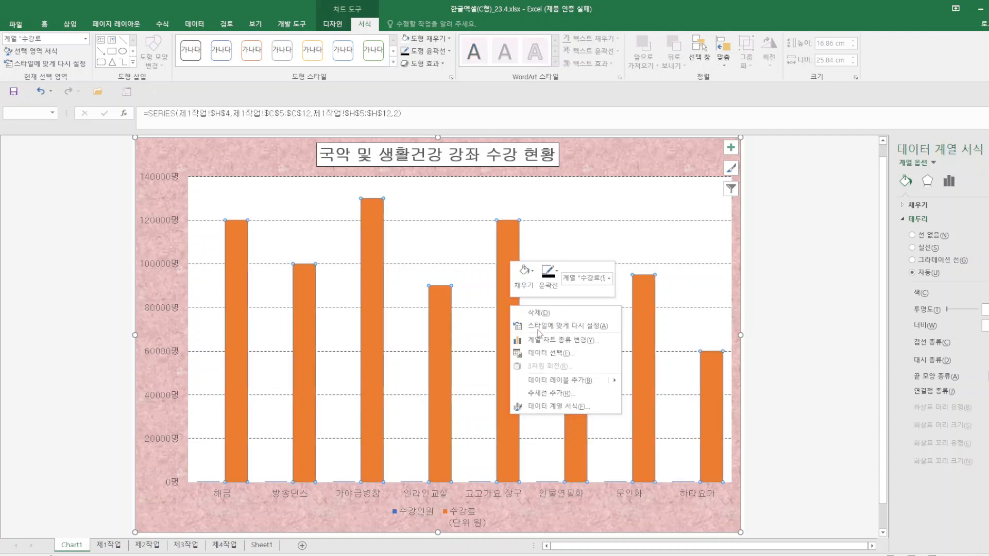
left_click(561, 340)
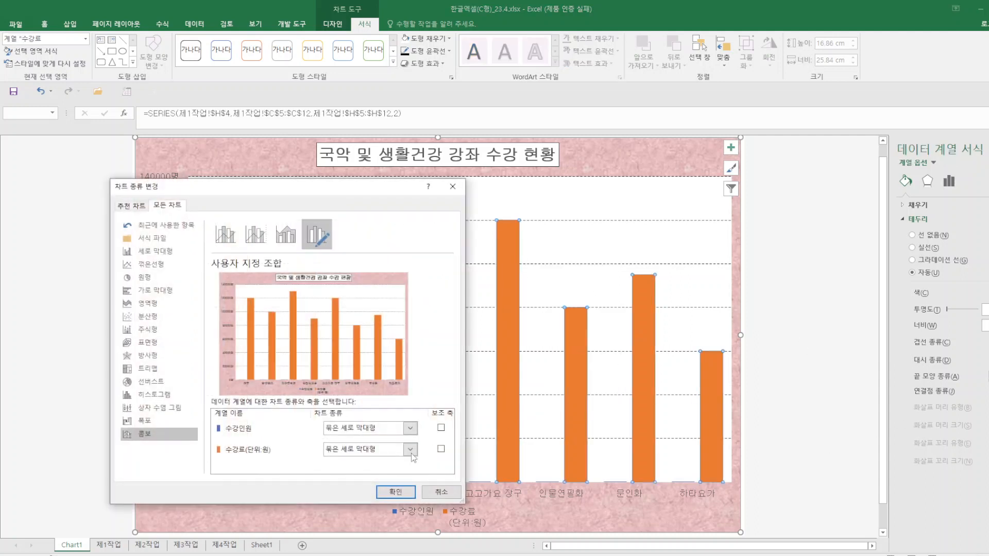
left_click(411, 428)
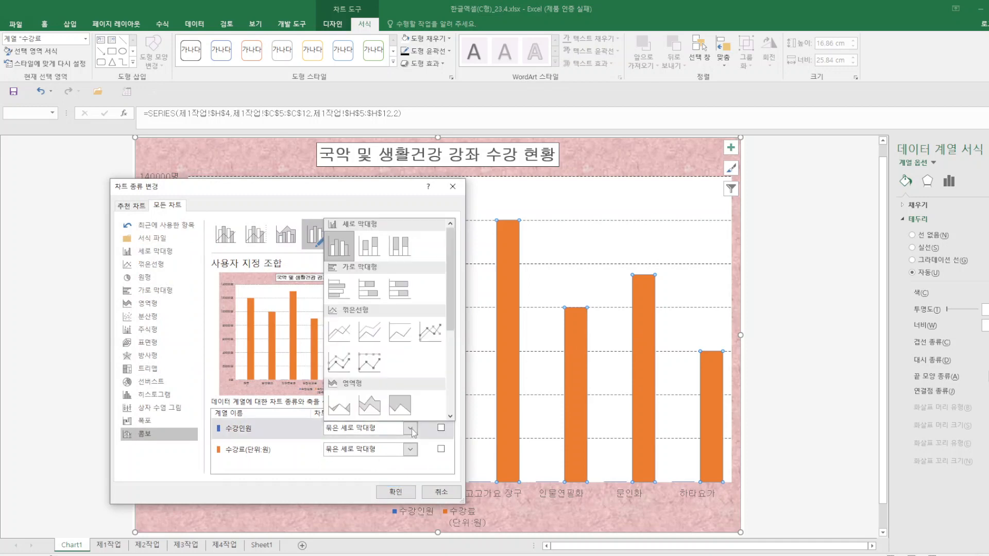
left_click(430, 335)
left_click(441, 428)
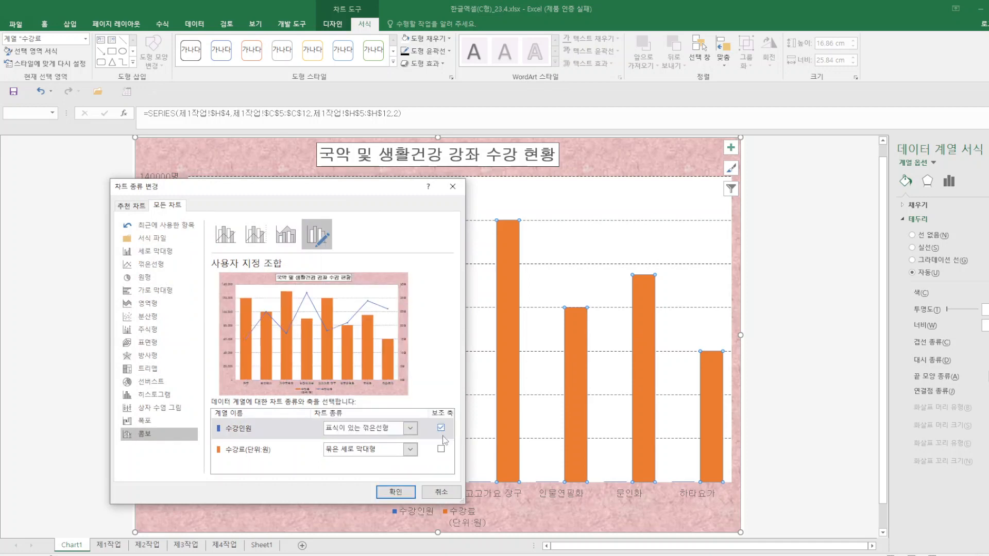
left_click(398, 492)
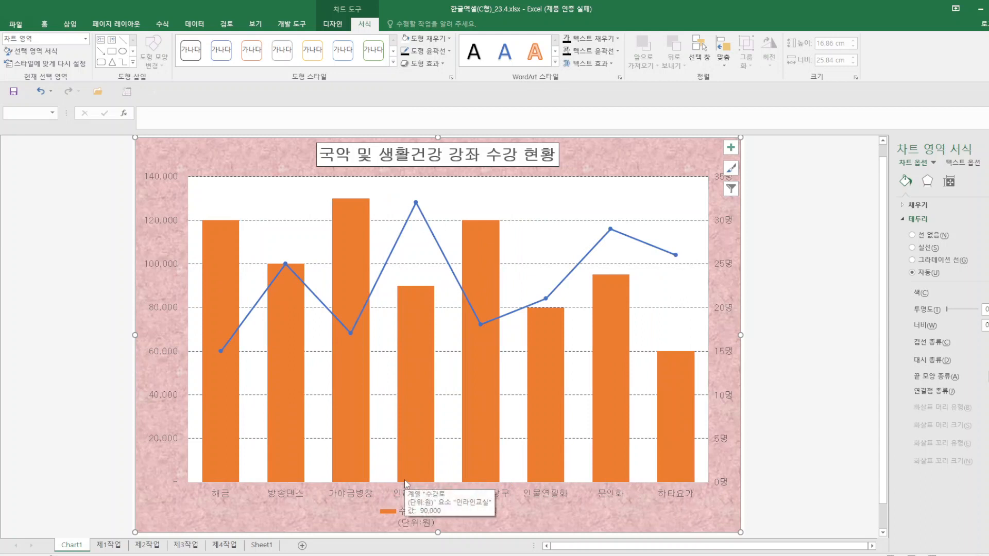
Set the 수강인원 line's markers to the built-in triangle shape at size 10
left_click(546, 300)
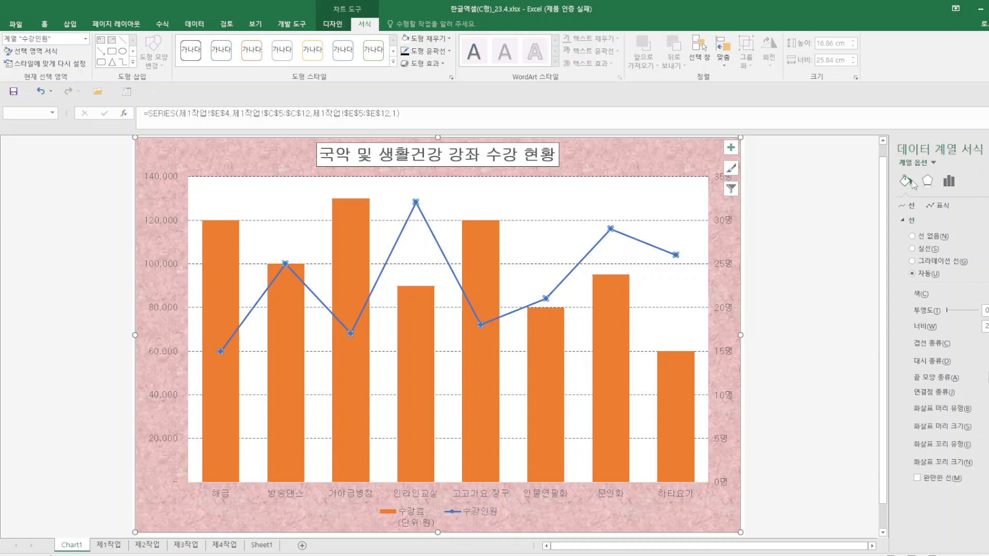
left_click(942, 206)
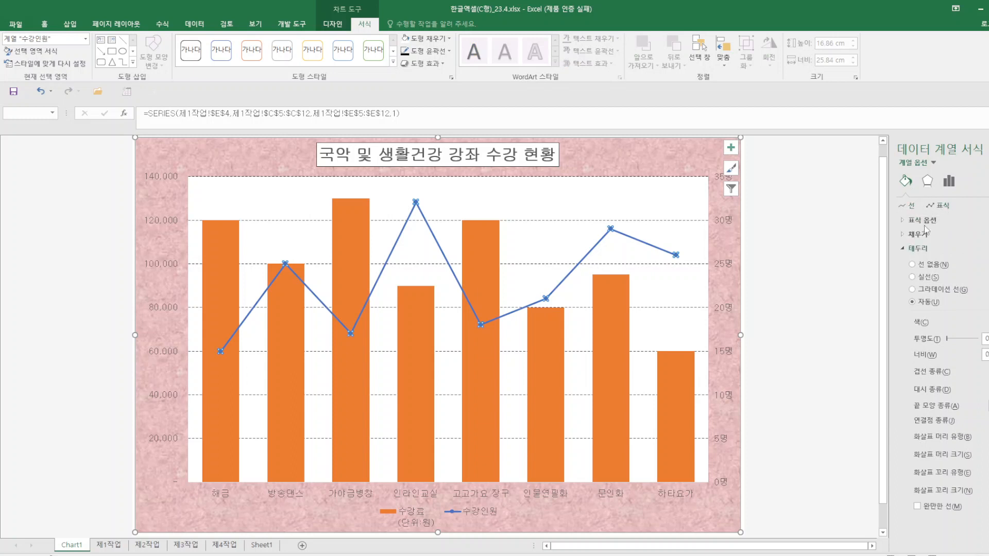
left_click(922, 220)
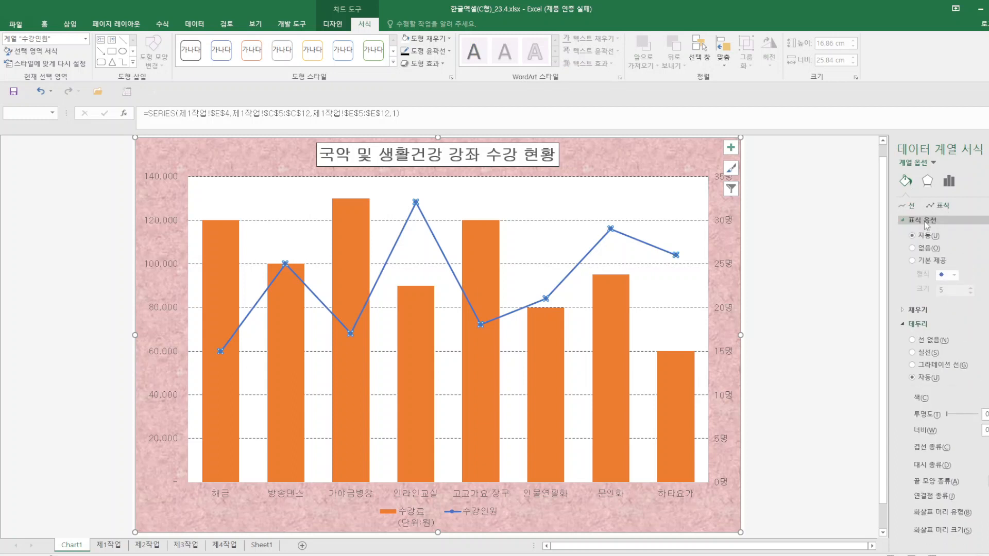
left_click(953, 275)
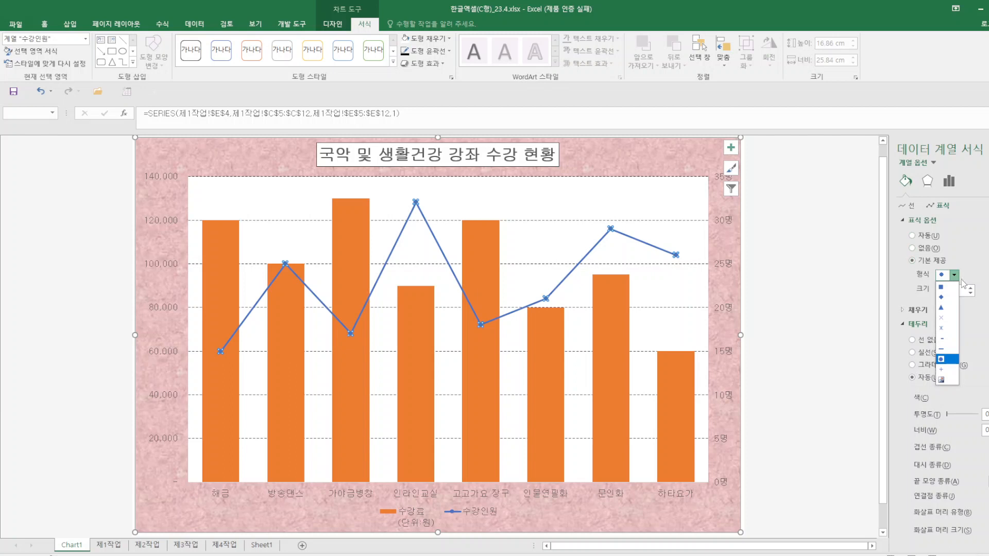
left_click(948, 311)
left_click(926, 293)
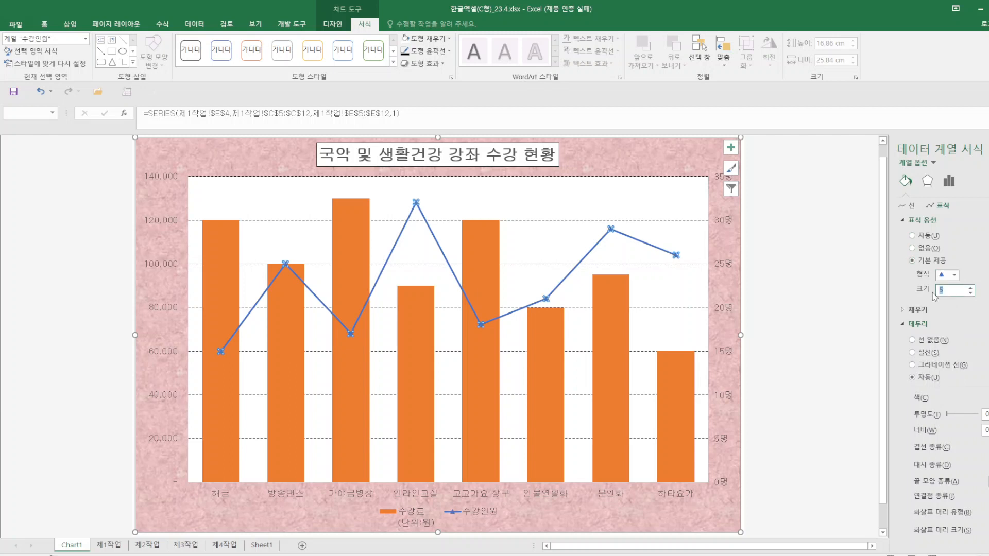
key("Return")
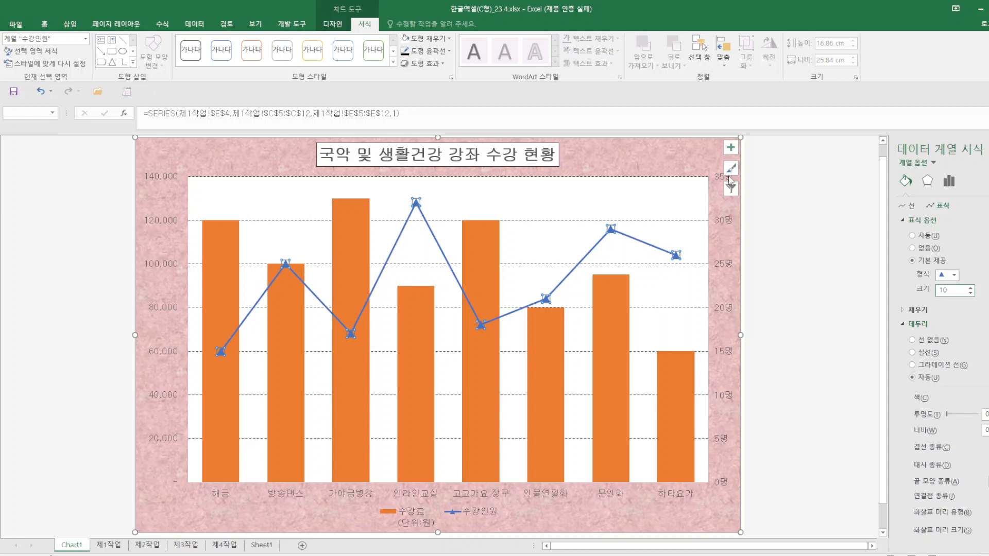
Set the secondary vertical axis maximum to 40 and its major unit to 10
right_click(728, 266)
left_click(746, 376)
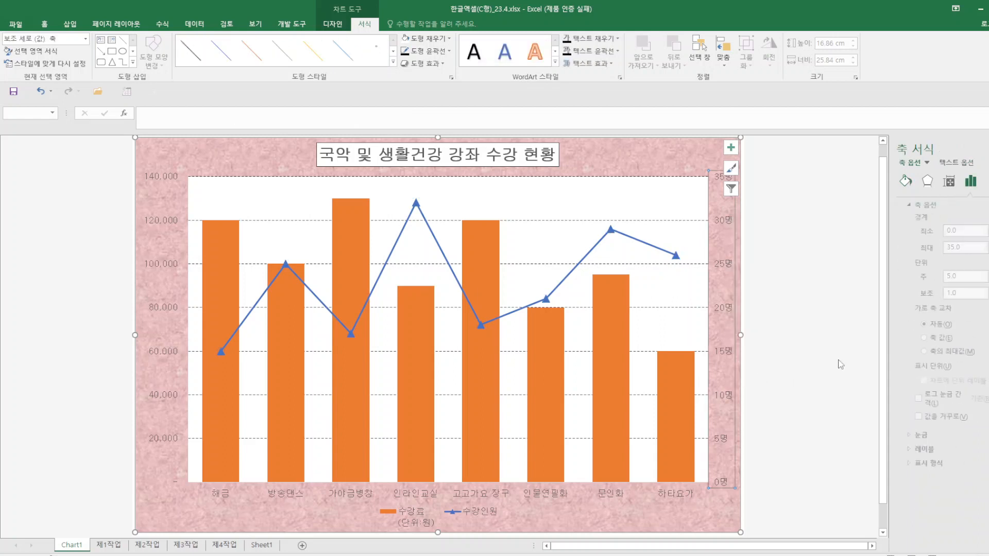
left_click_drag(966, 246, 903, 245)
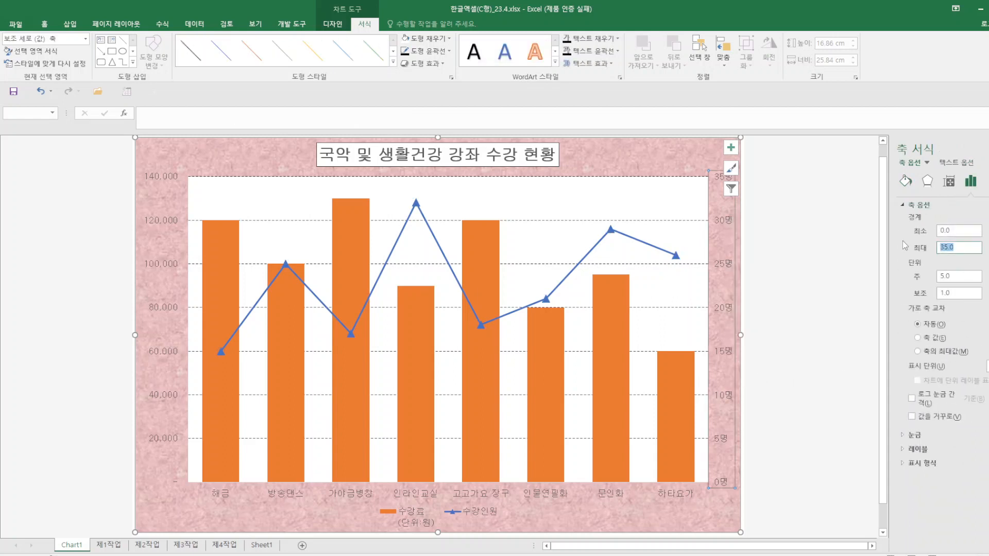
type("40")
left_click_drag(963, 276, 922, 280)
type("10")
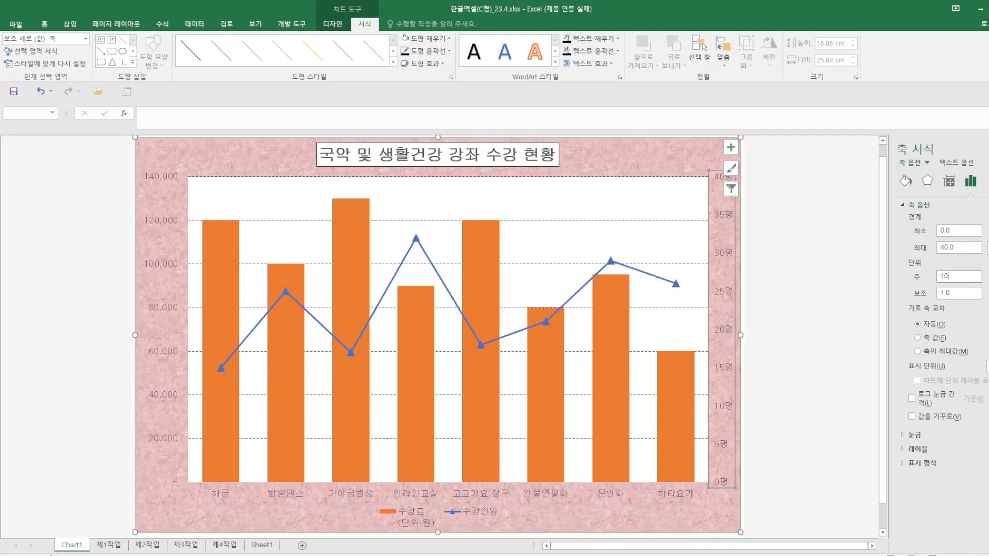
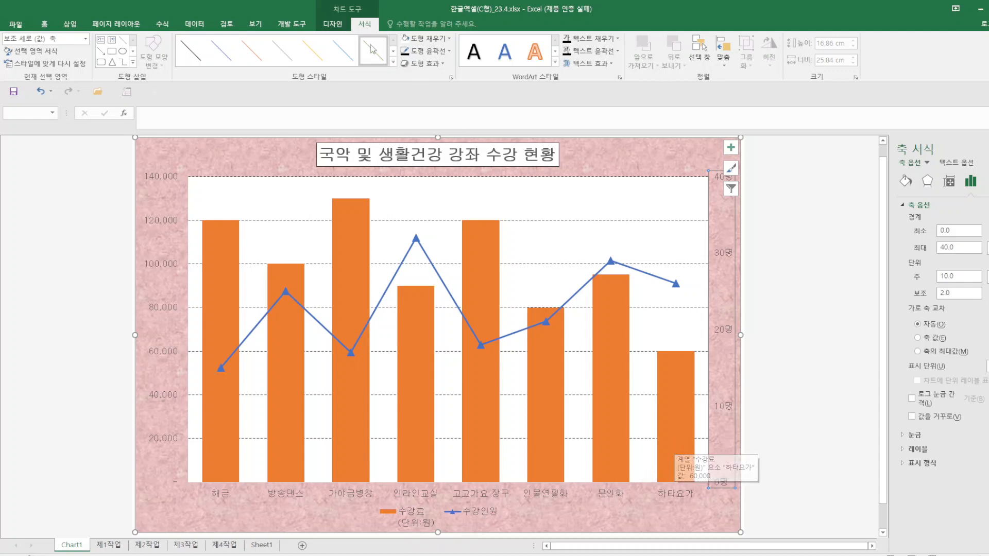
Exclude the 인물연필화 and 문인화 categories from the chart's source data
left_click(338, 27)
left_click(531, 51)
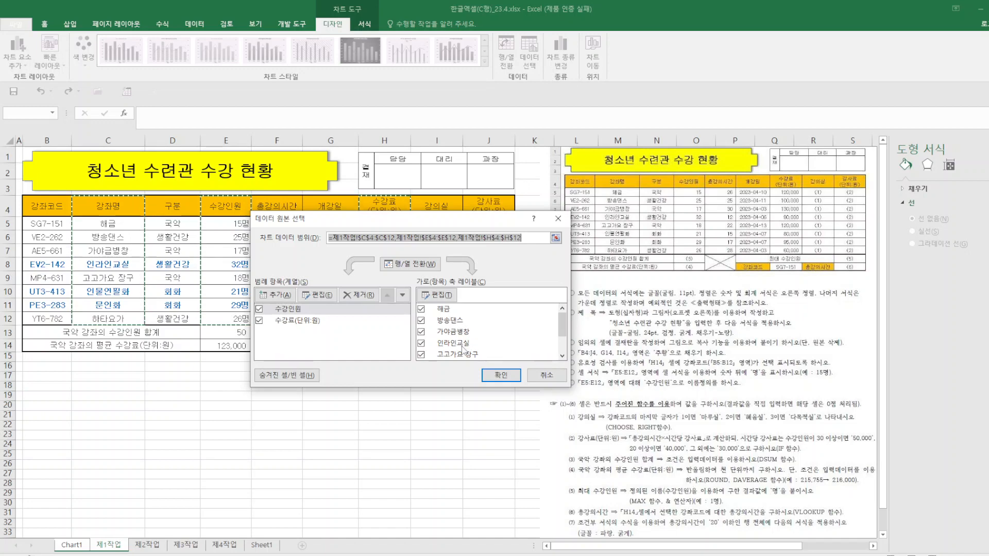
left_click(422, 343)
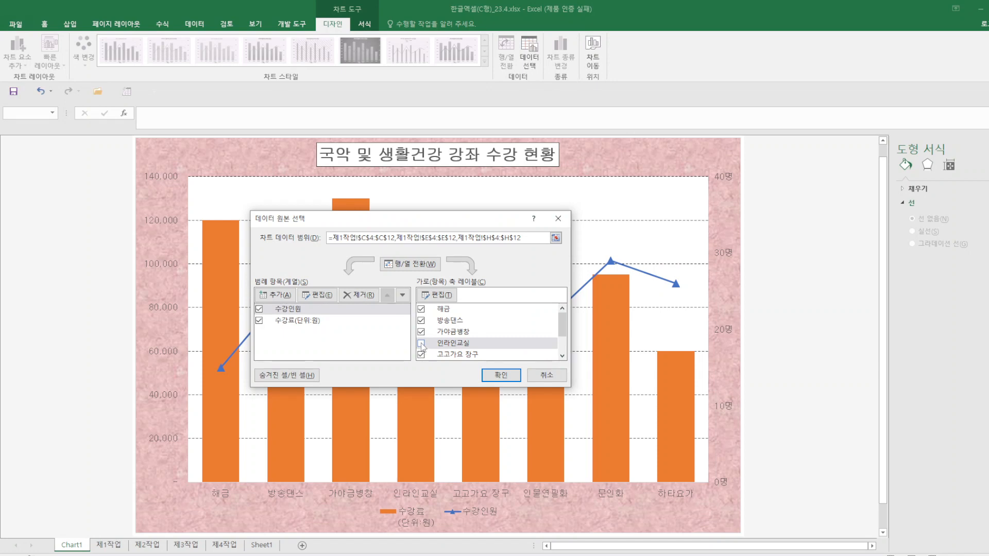
left_click(422, 344)
left_click_drag(561, 327, 560, 338)
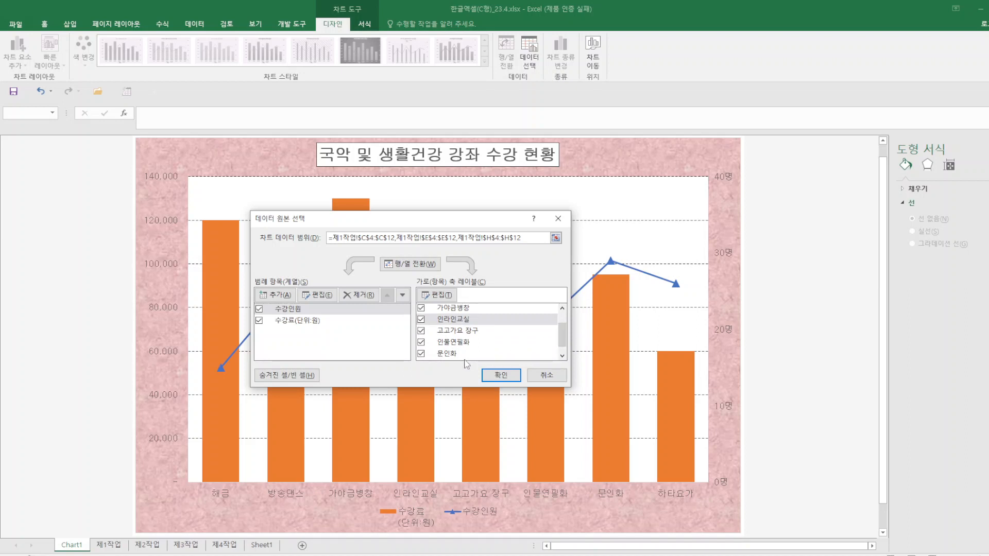
left_click(421, 342)
left_click(421, 353)
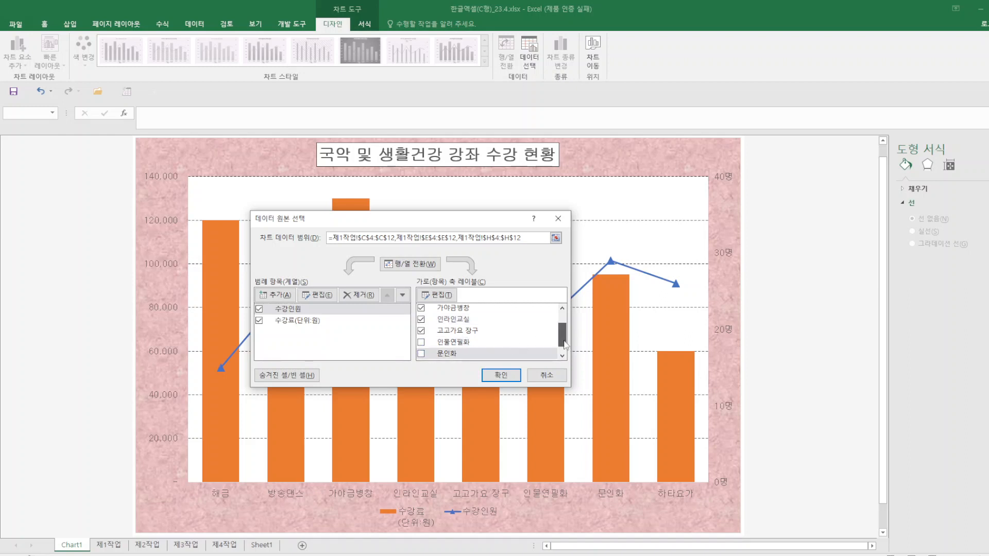
scroll(564, 344, "down", 1)
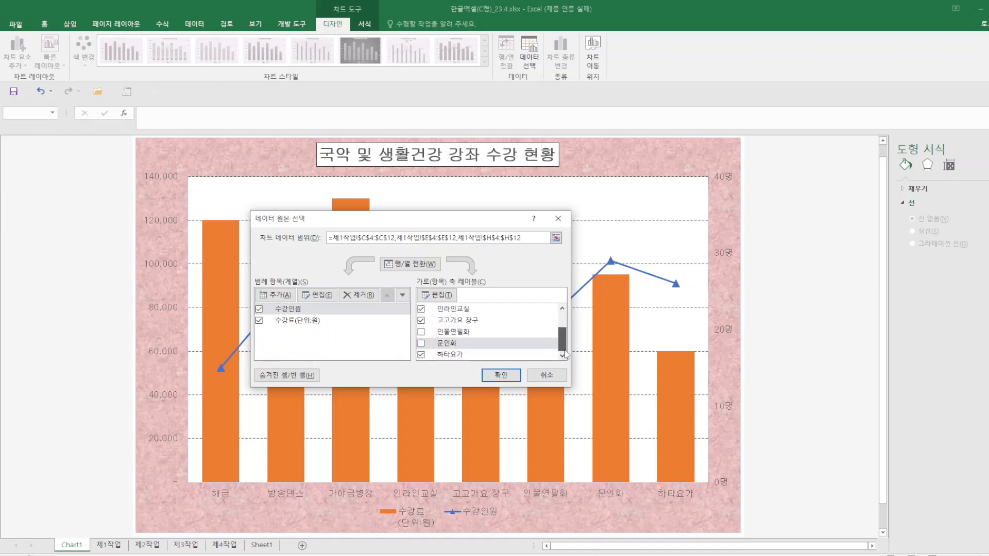
left_click(500, 375)
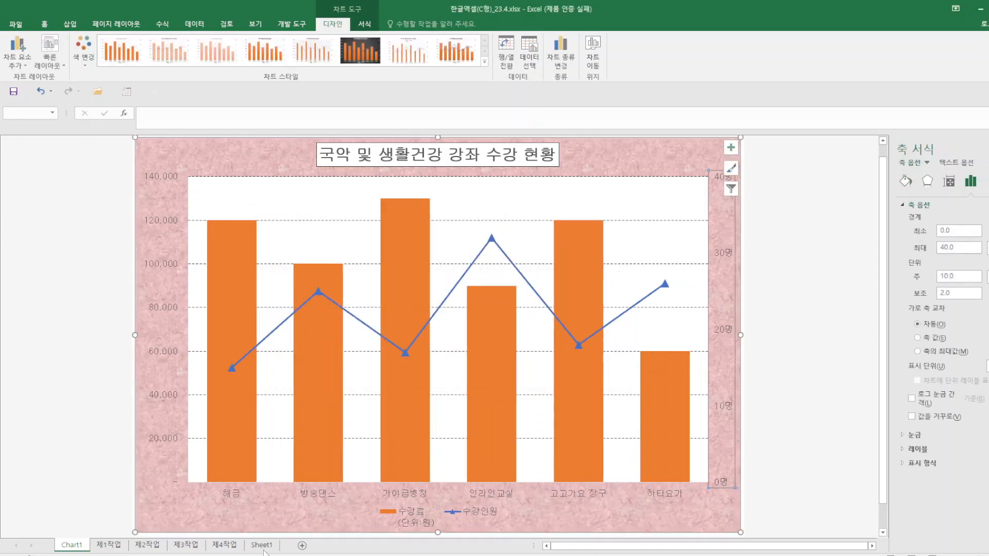
Check the sample chart on the 제4작업 sheet and add a data label to only the 가야금병창 column of the 수강료 series
left_click(237, 545)
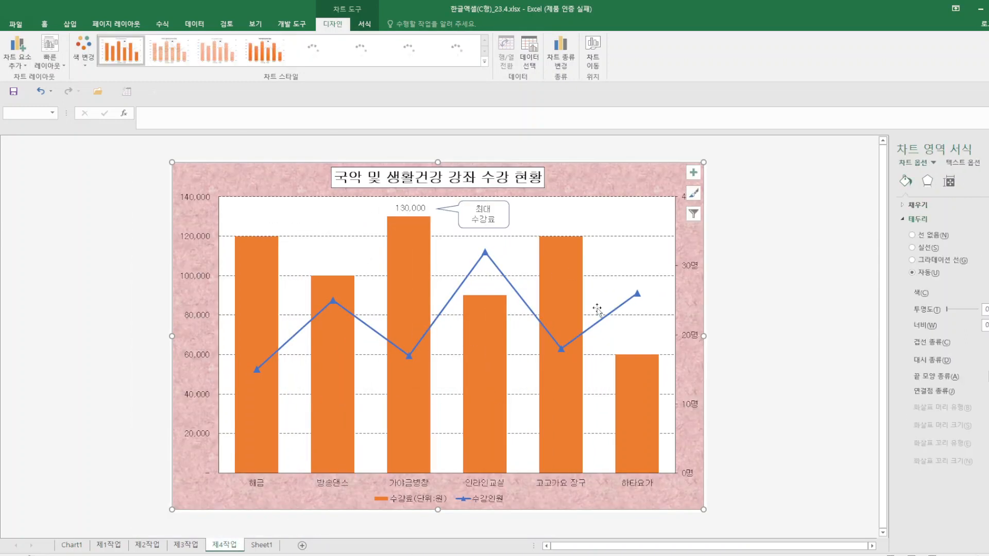
left_click(82, 545)
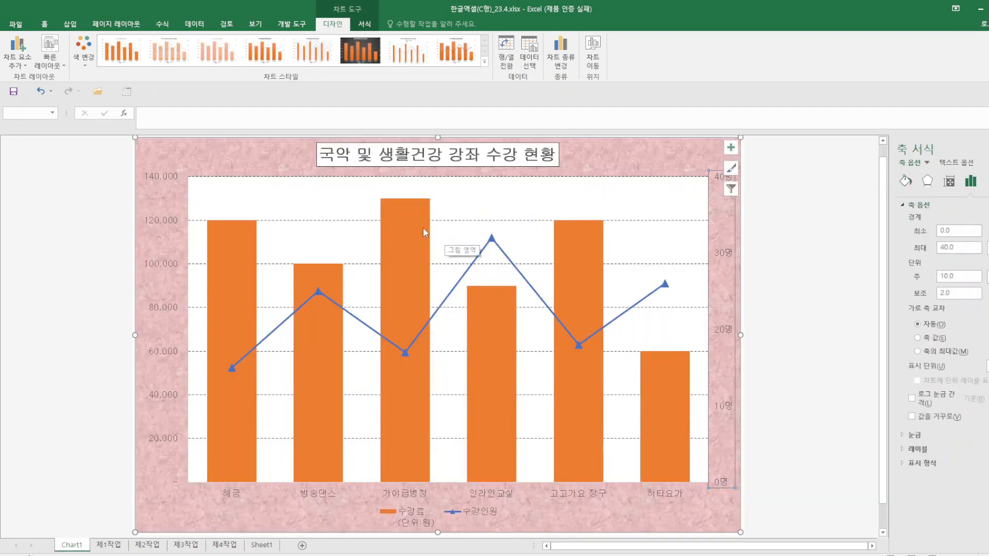
left_click(407, 231)
left_click(407, 233)
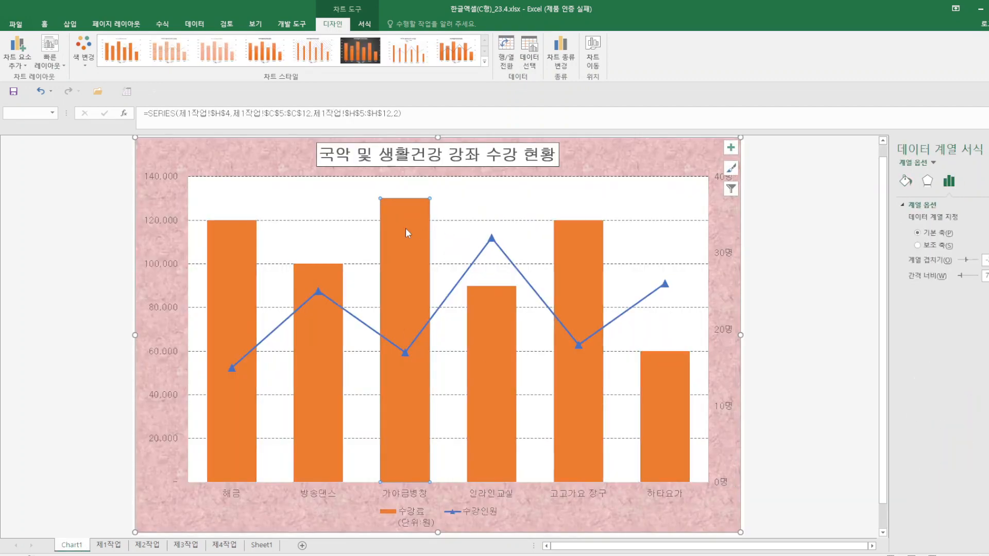
right_click(407, 233)
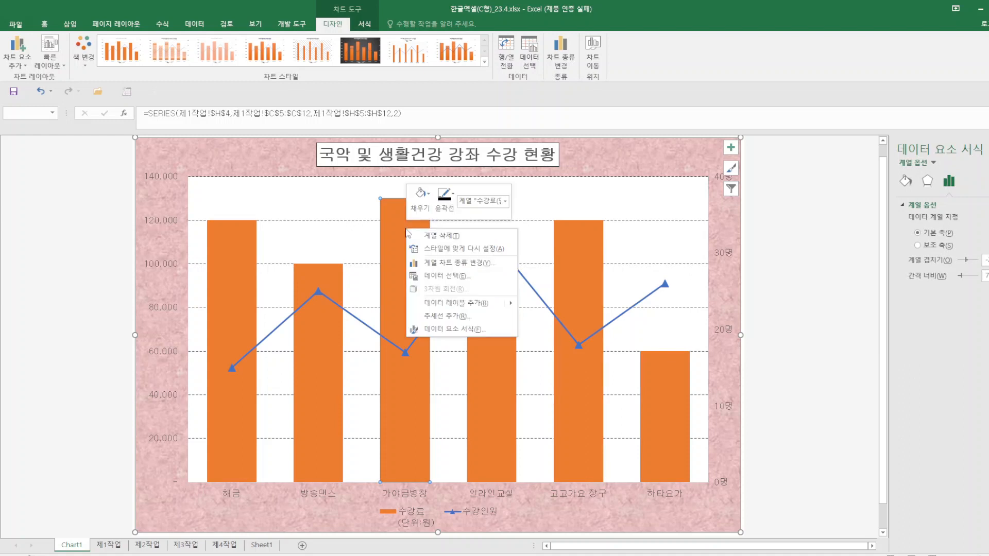
left_click(470, 302)
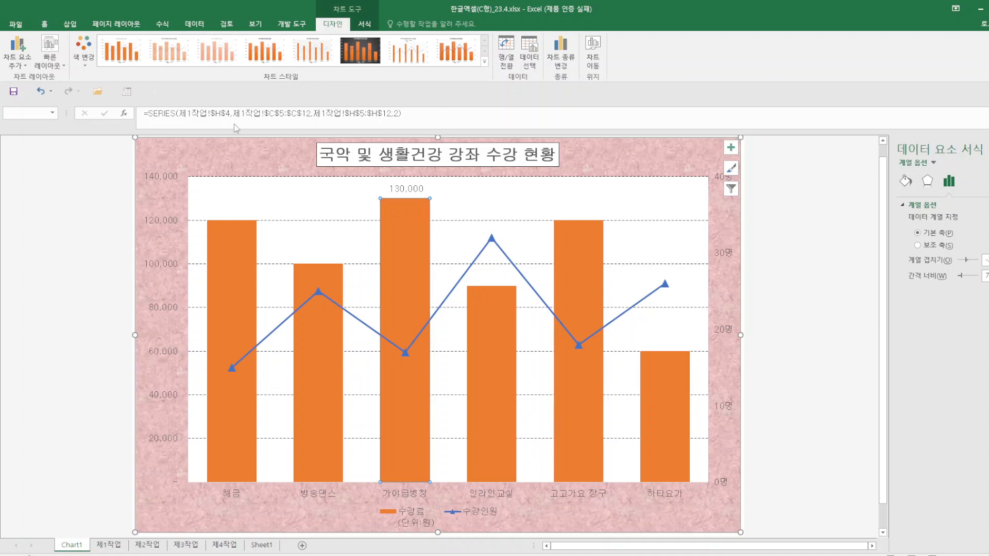
Draw a rounded rectangular callout about 3.37 cm wide and 1.32 cm high beside the 가야금병창 column's label, with its tail pointing at the label
left_click(78, 26)
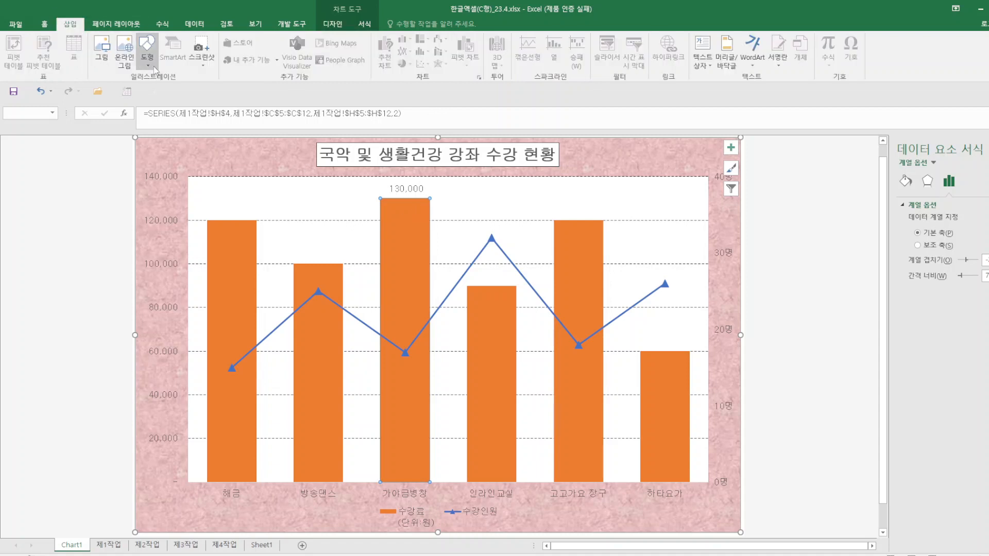
left_click(147, 49)
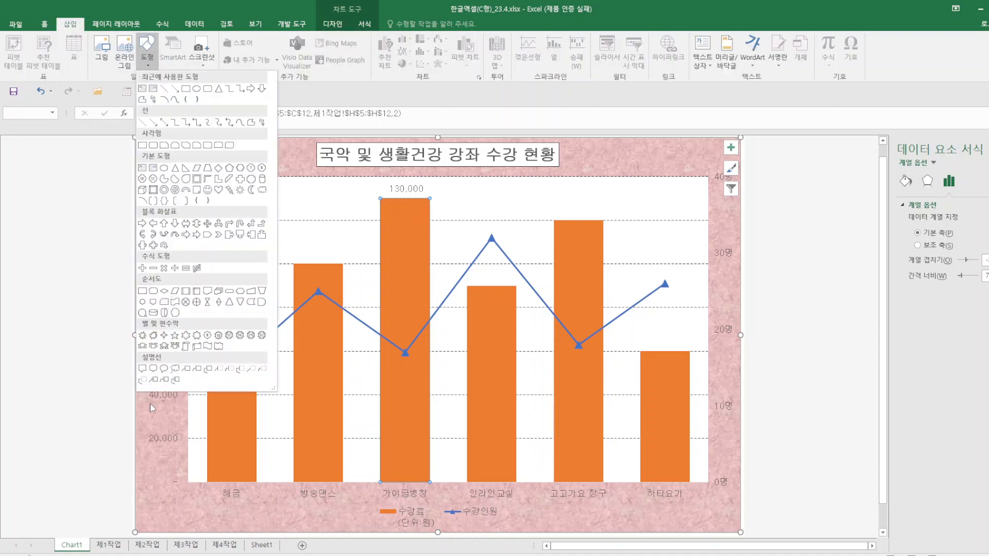
left_click(153, 370)
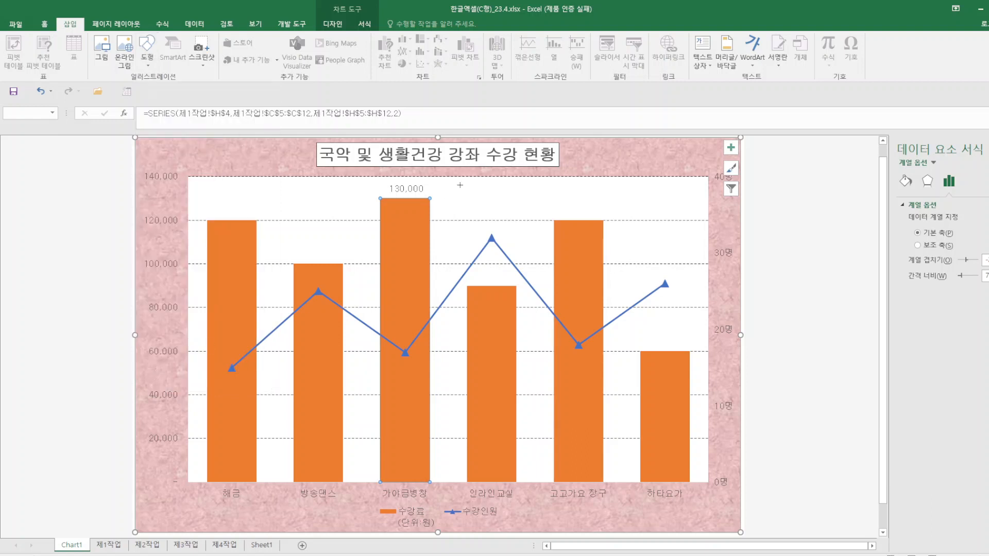
mouse_move(460, 185)
left_mouse_down()
mouse_move(522, 214)
mouse_move(440, 204)
mouse_move(435, 192)
left_mouse_up()
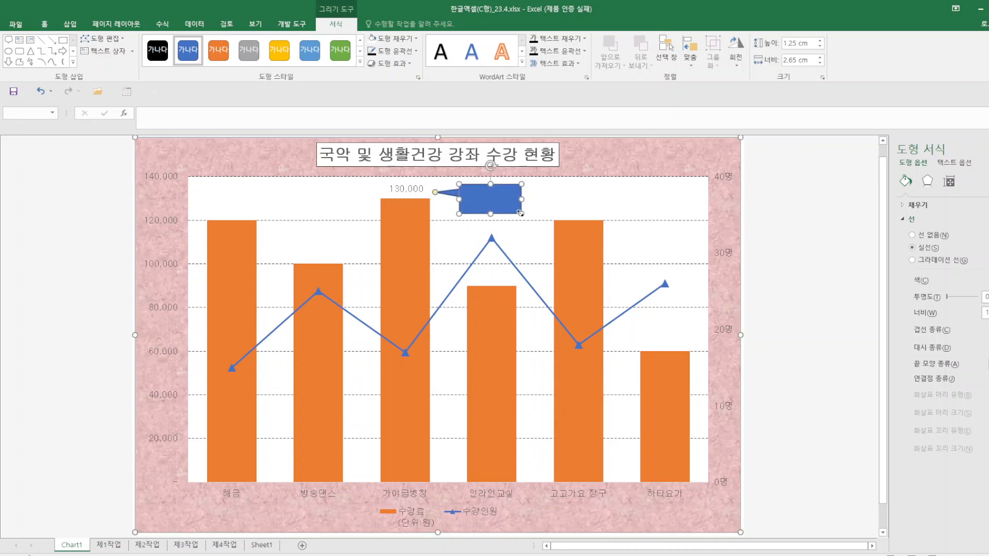
left_click_drag(522, 214, 538, 215)
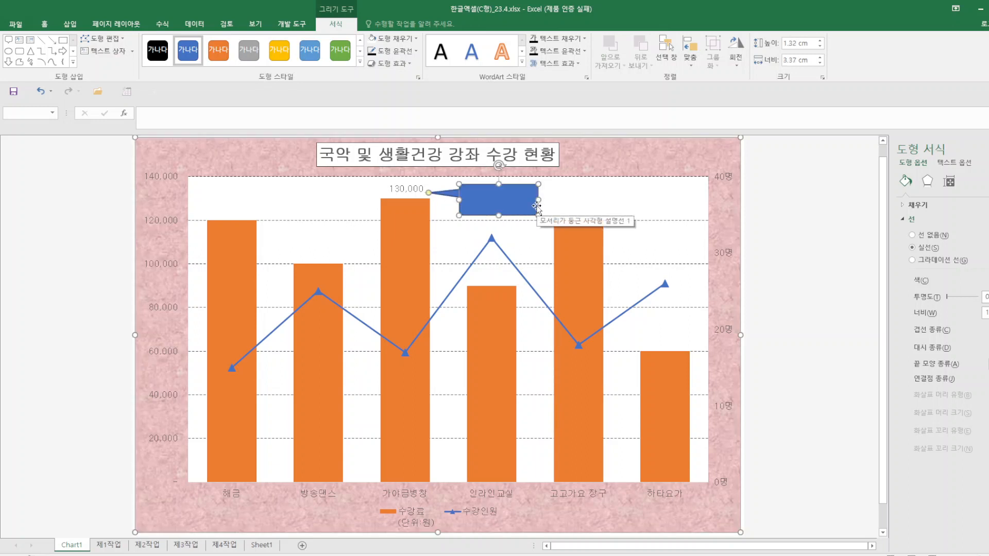
Enter 최대 and 수강료 on two lines in the callout and enlarge it to about 3.83 by 1.97 cm
type("ㅊ")
type("대")
key("Return")
type("수강료")
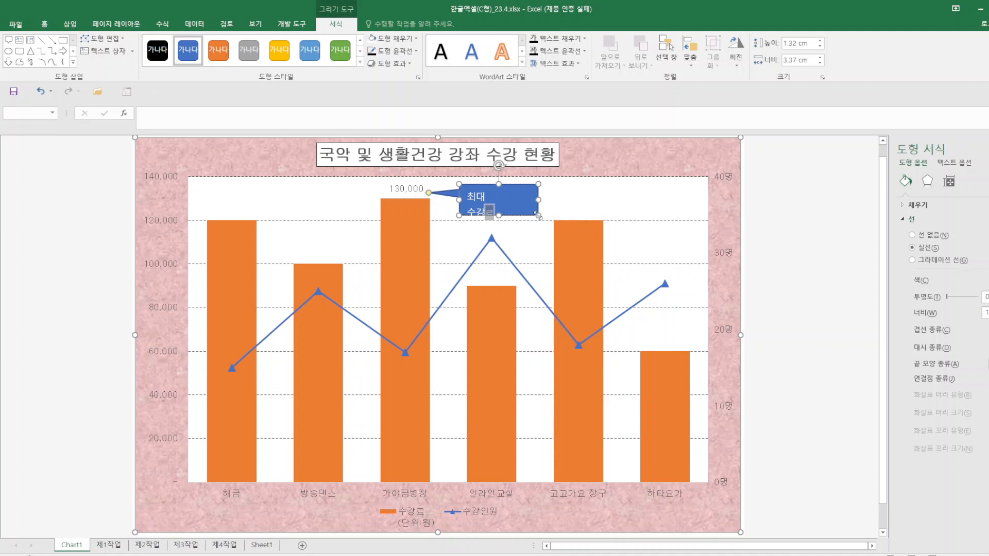
left_click_drag(537, 216, 550, 223)
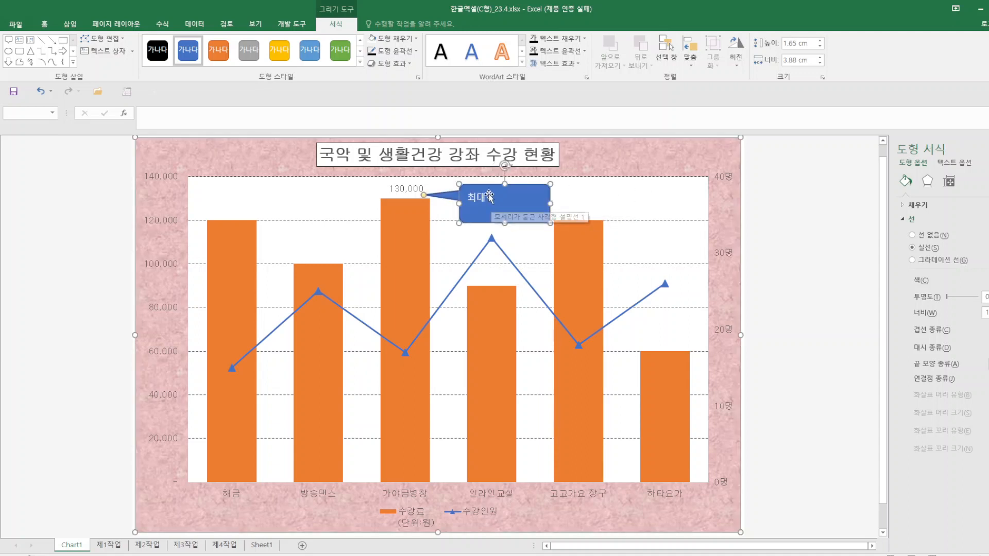
left_click_drag(465, 184, 466, 177)
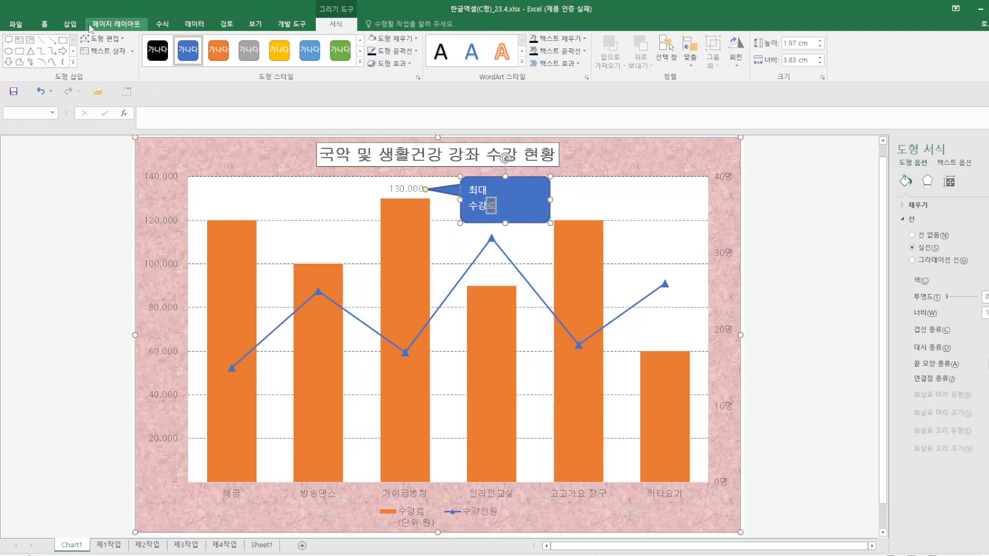
Center both lines of the callout text horizontally and align the text to the middle vertically
left_click(44, 23)
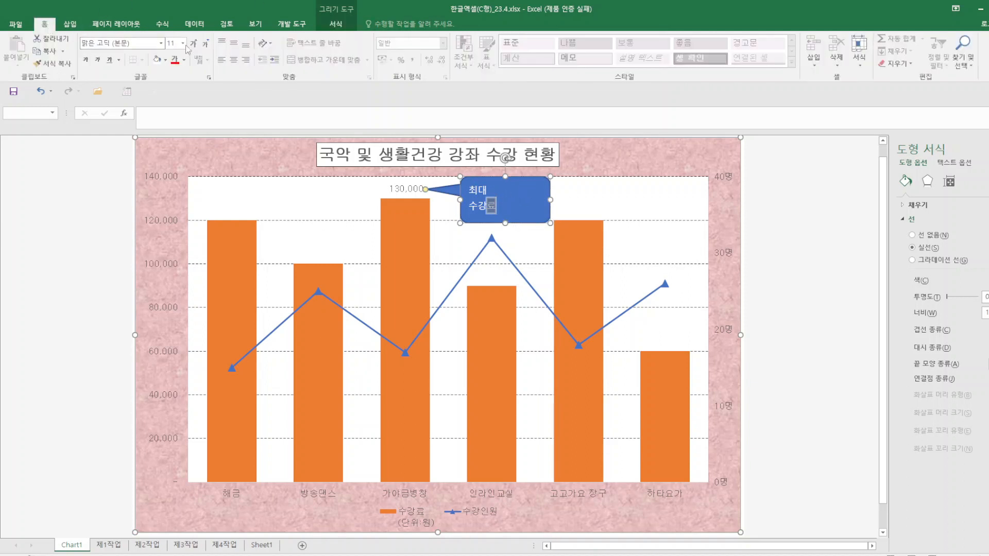
left_click(233, 43)
left_click(233, 59)
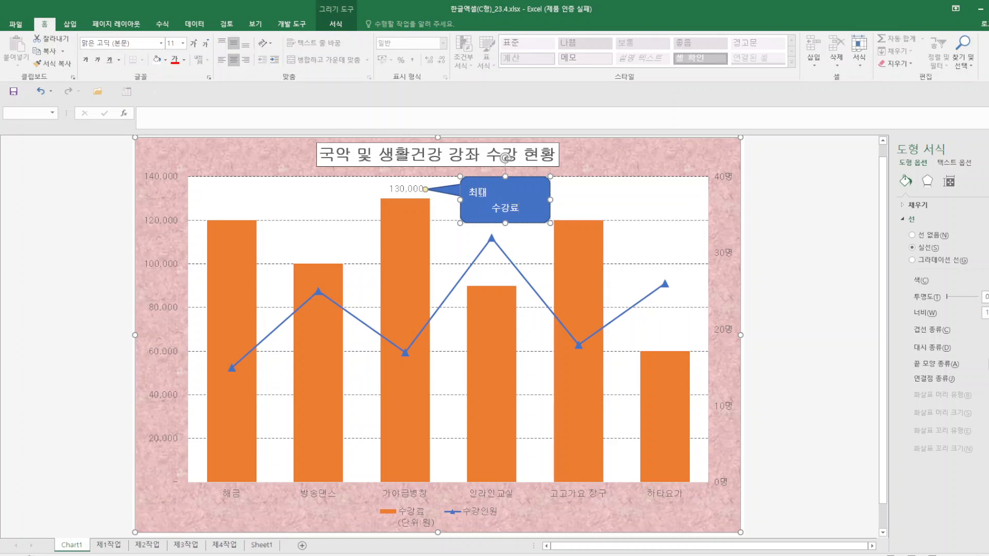
left_click(233, 60)
Give the callout a white fill and set all of its text to the automatic black color
left_click(334, 23)
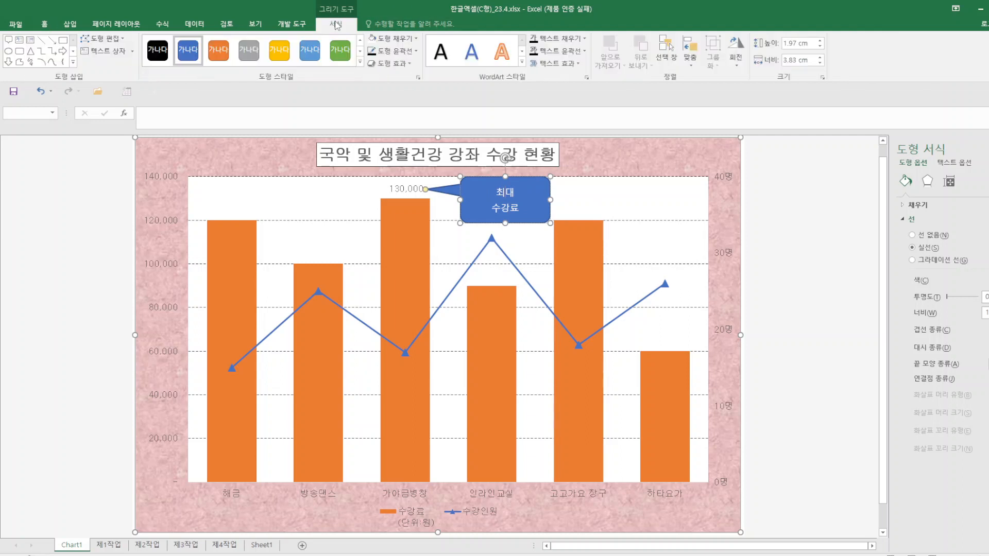
left_click(371, 38)
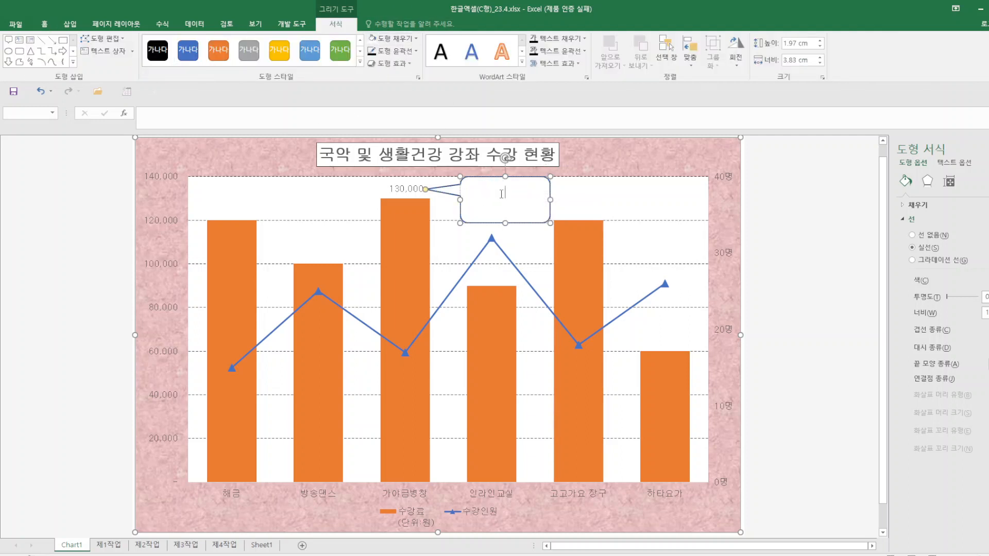
key("ctrl+a")
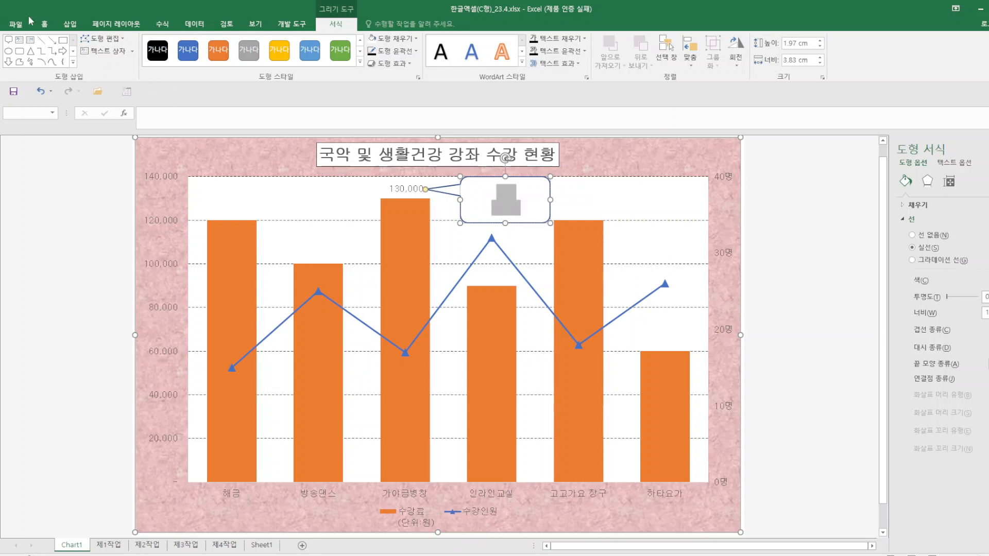
left_click(44, 24)
left_click(185, 61)
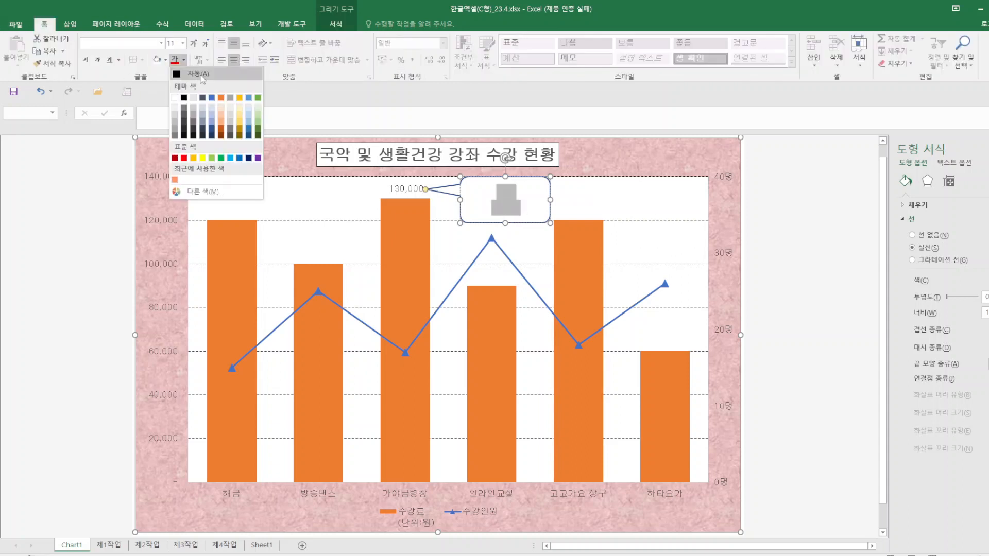
left_click(175, 76)
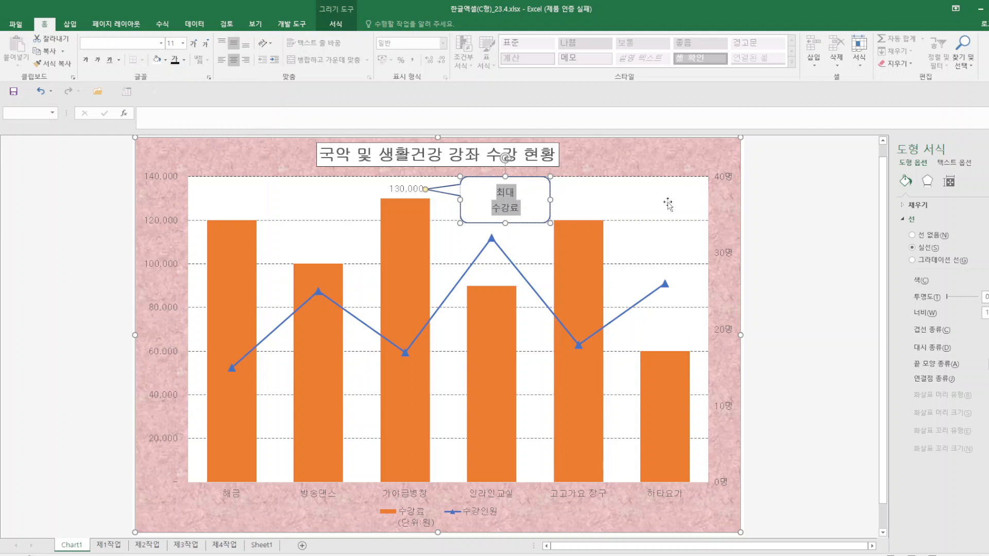
left_click(737, 221)
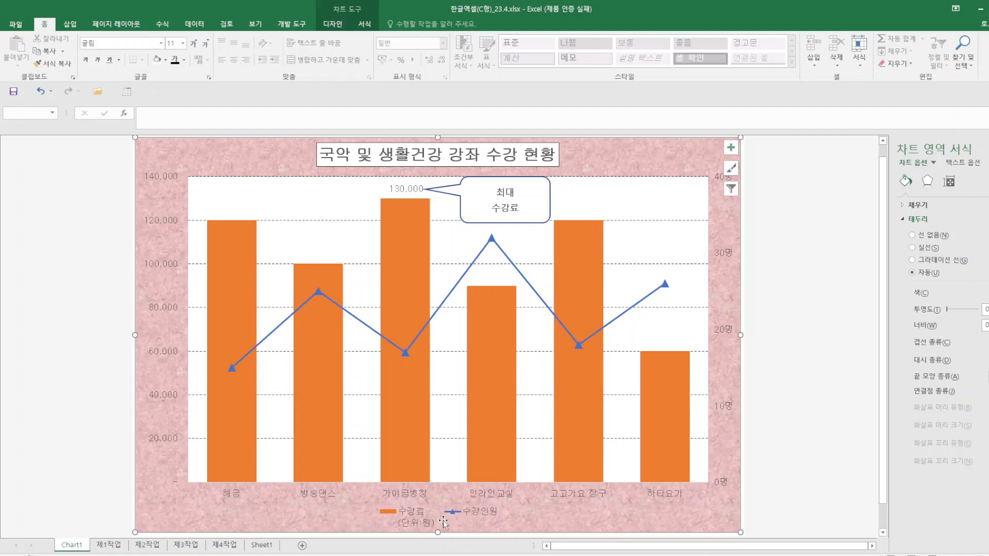
Rename the 수강료 series to 수강료(단위:원) so its legend entry fits on one line
right_click(428, 512)
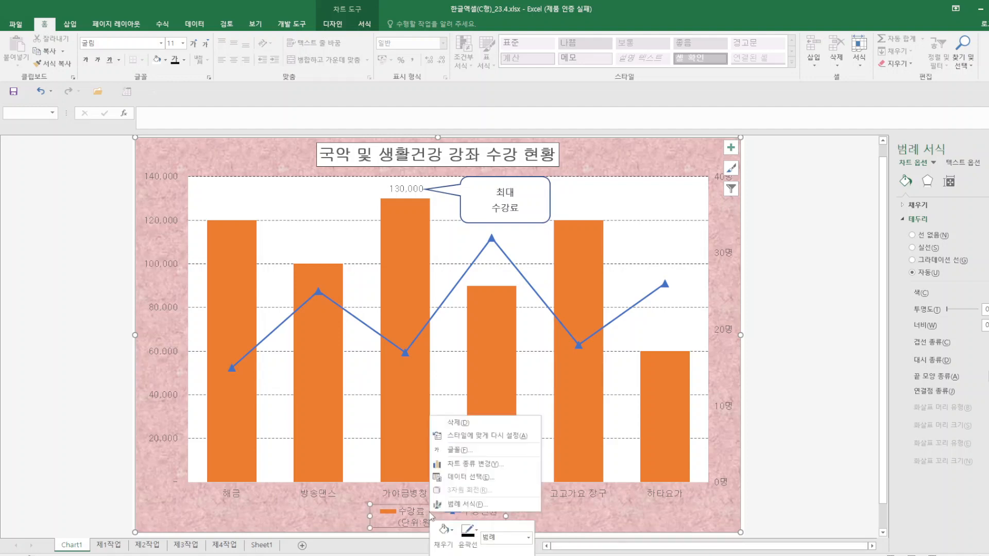
left_click(476, 481)
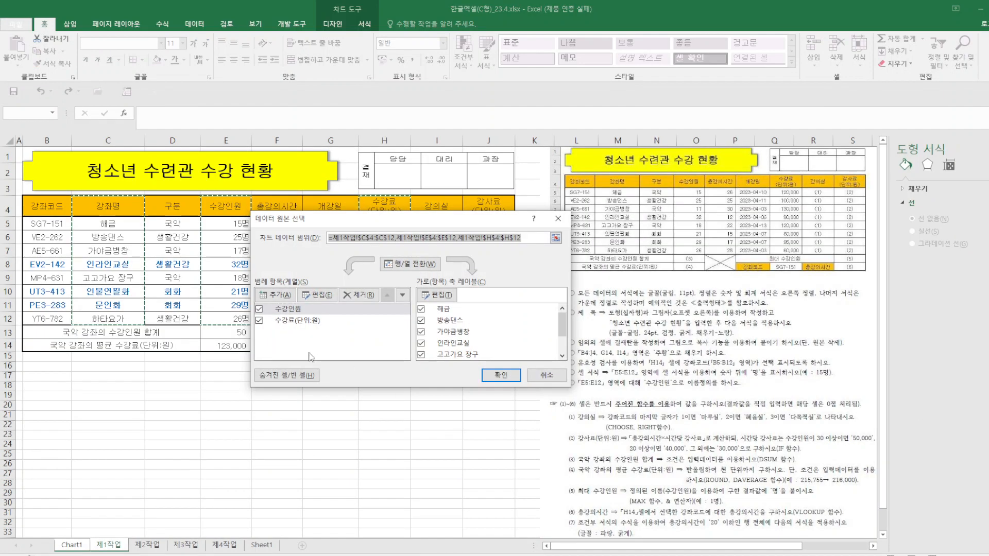
left_click(304, 321)
left_click(326, 296)
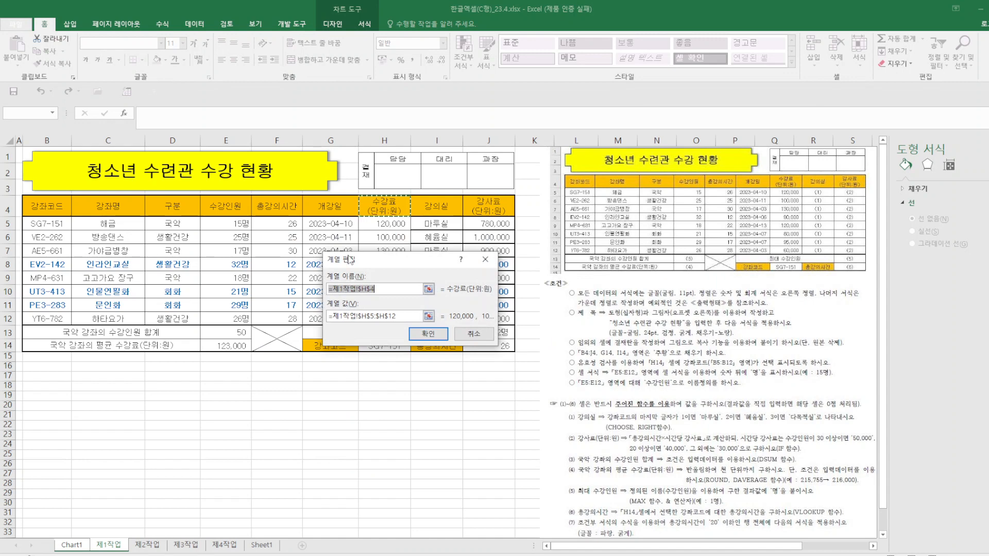
type("수강료(단우")
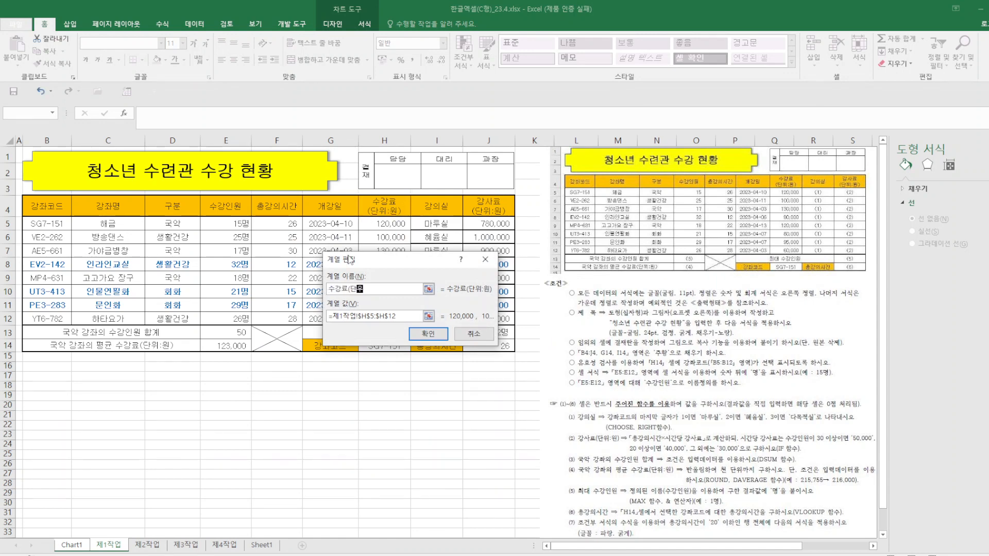
type(":우")
left_click(432, 337)
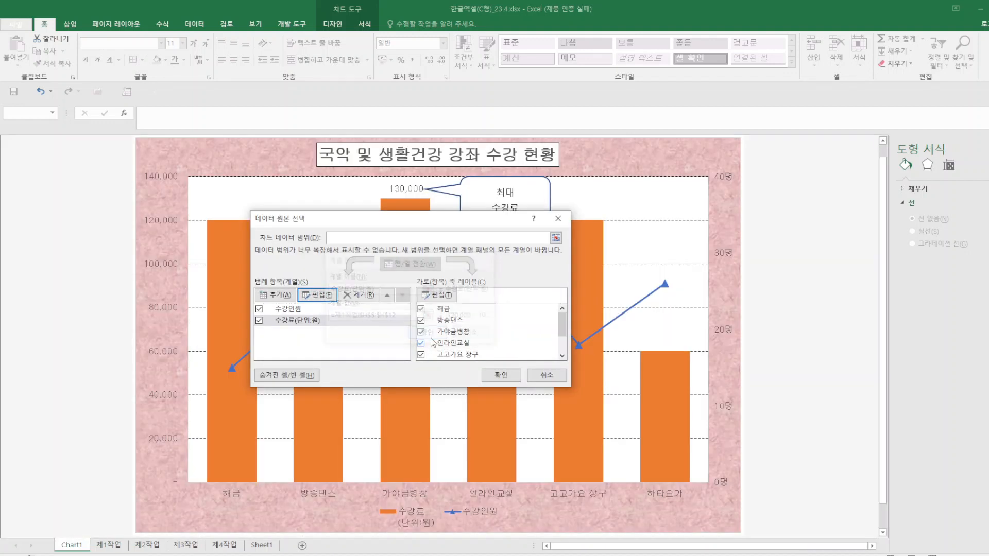
left_click(501, 375)
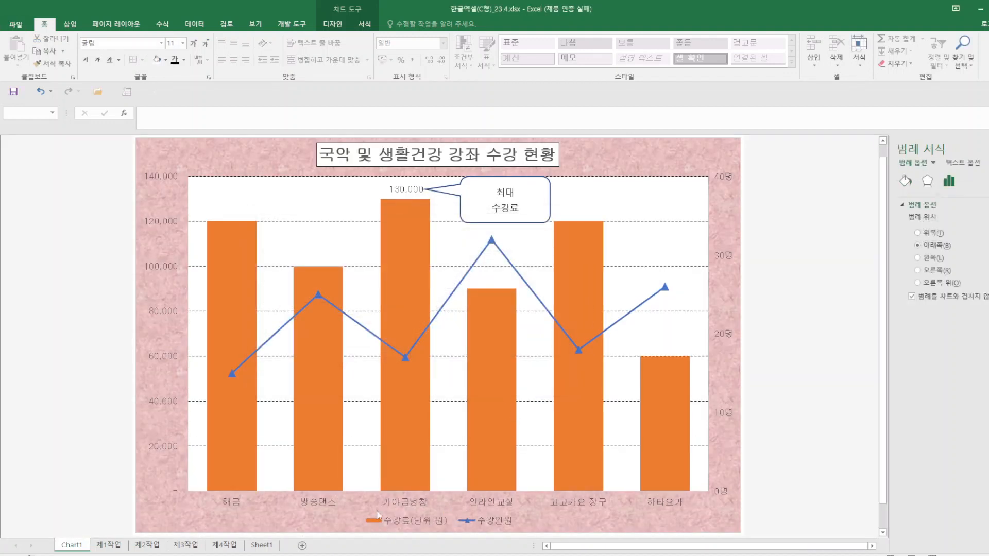
Move the Chart1 sheet to directly after 제4작업 and open the 제1작업 sheet
left_click(434, 523)
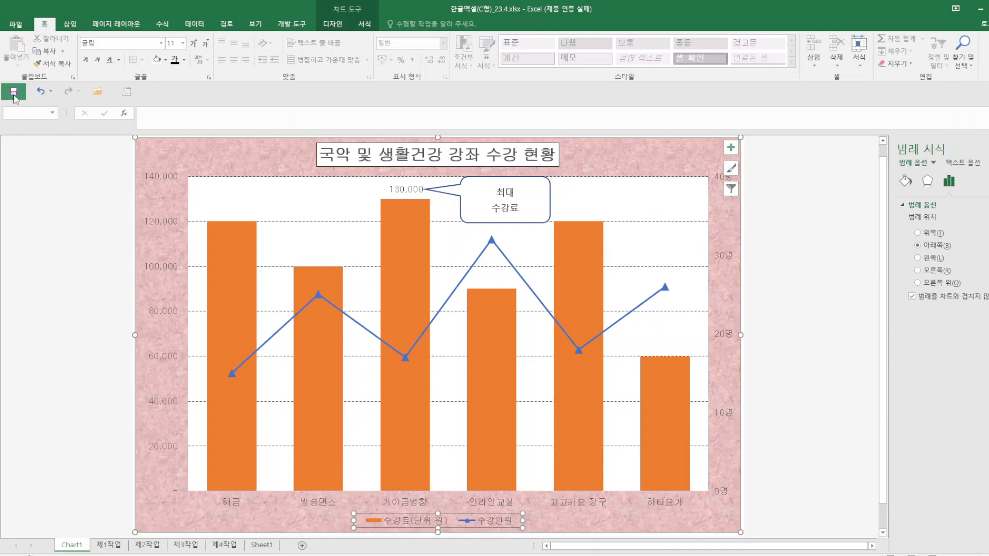
left_click_drag(72, 544, 253, 532)
left_click(82, 548)
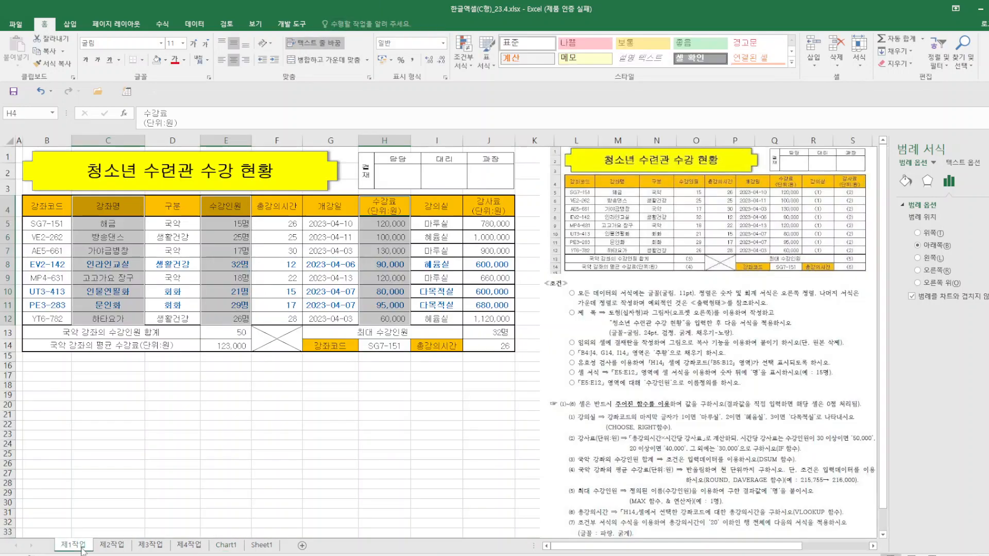
Review the completed 제1작업, 제2작업, 제3작업 and 제4작업 sheets in order, ending on the Chart1 sheet
left_click(237, 455)
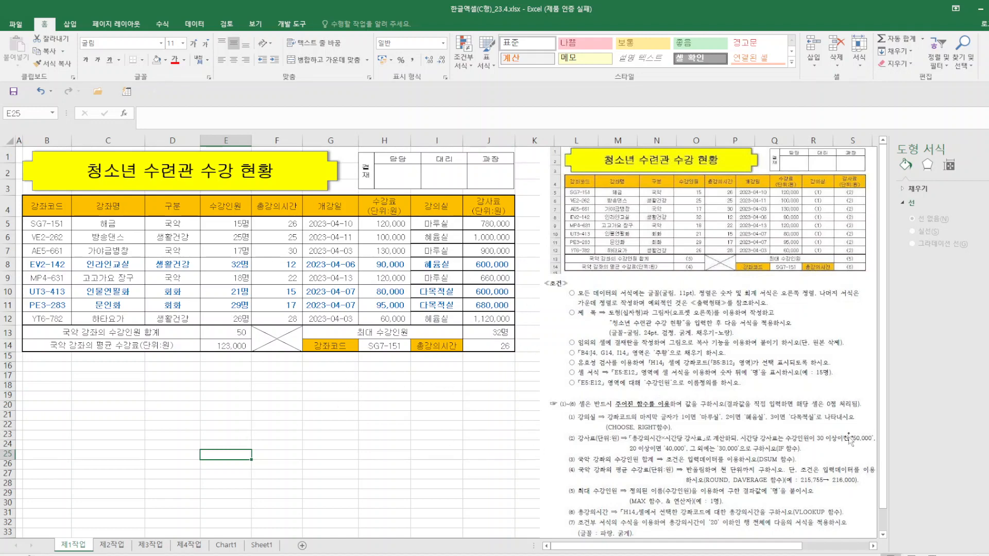
left_click(112, 544)
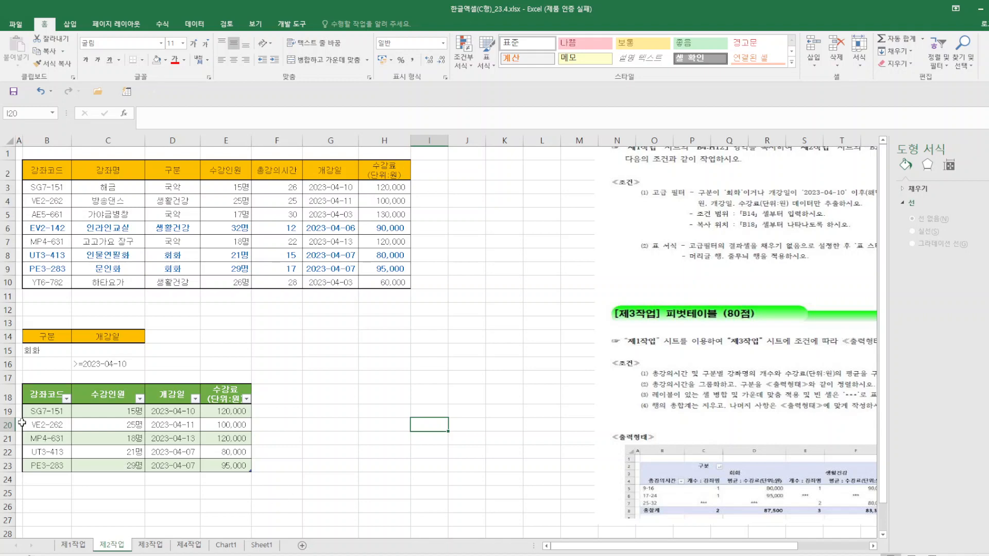
left_click(150, 545)
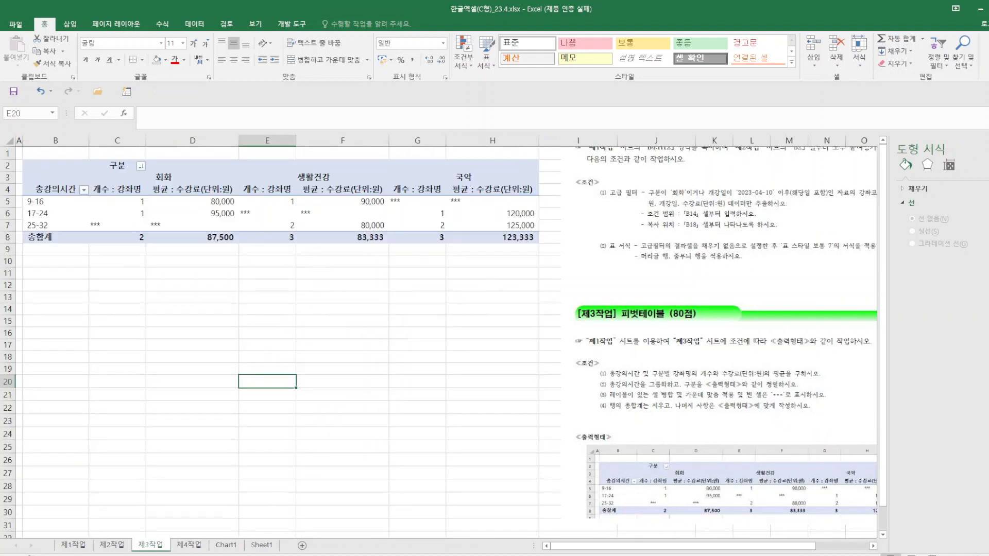
left_click(189, 545)
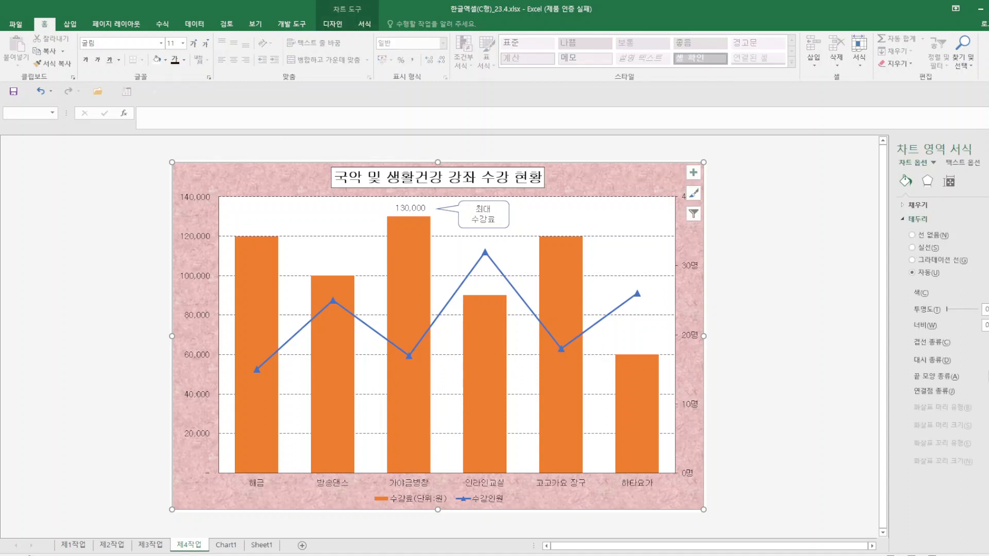
left_click(226, 545)
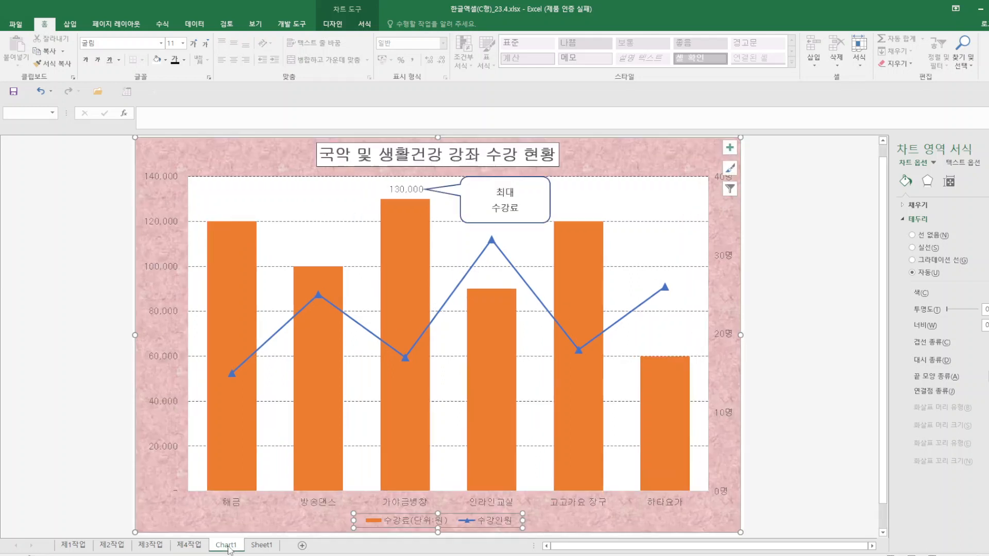
Apply the current shape outline color to Chart1's secondary vertical, primary vertical and horizontal axes, and deselect the chart
left_click(726, 256)
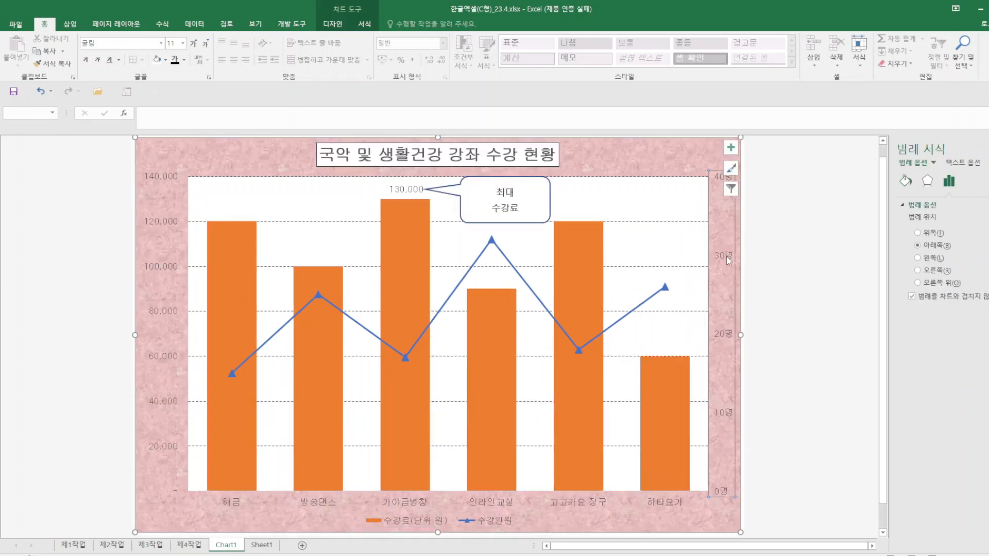
left_click(364, 24)
left_click(402, 54)
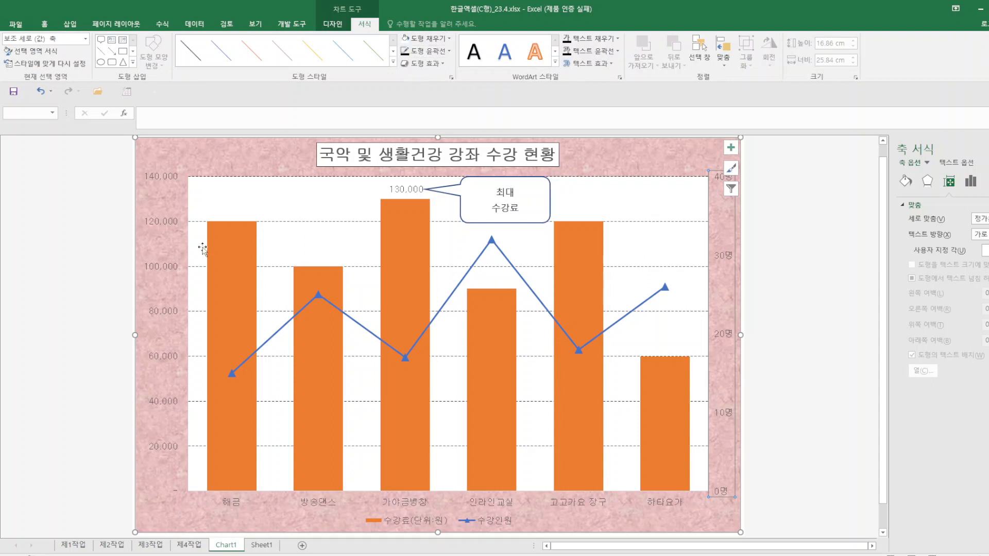
left_click(162, 271)
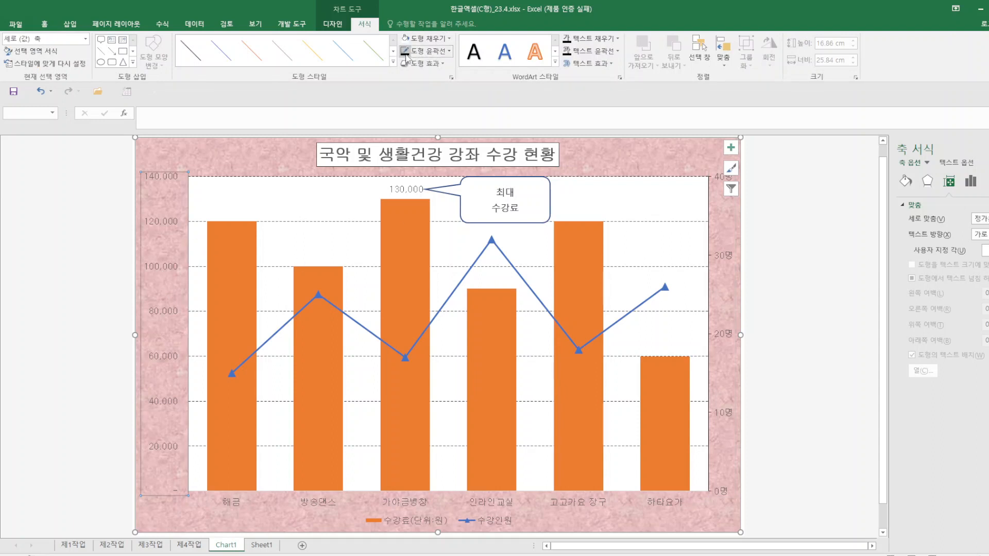
left_click(493, 504)
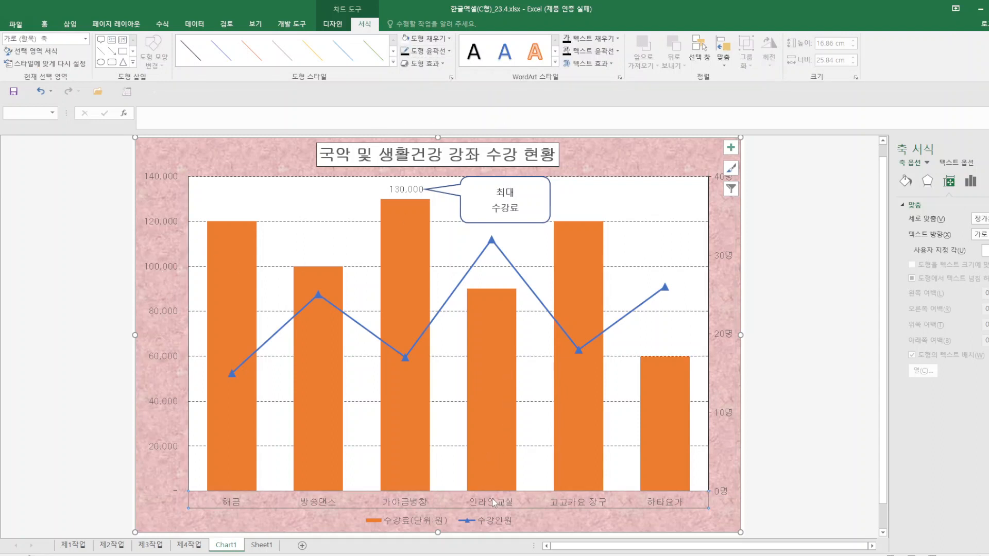
left_click(831, 257)
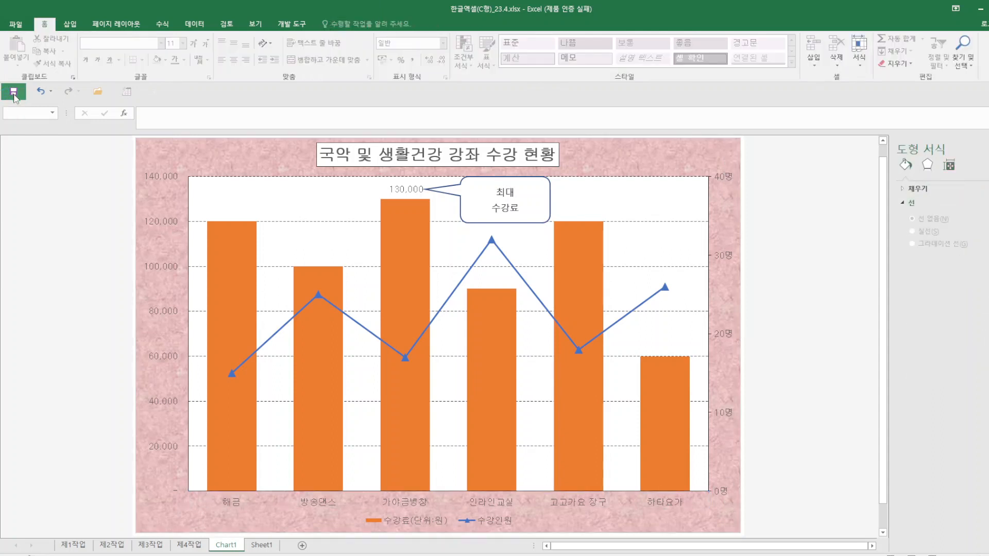
mouse_move(383, 285)
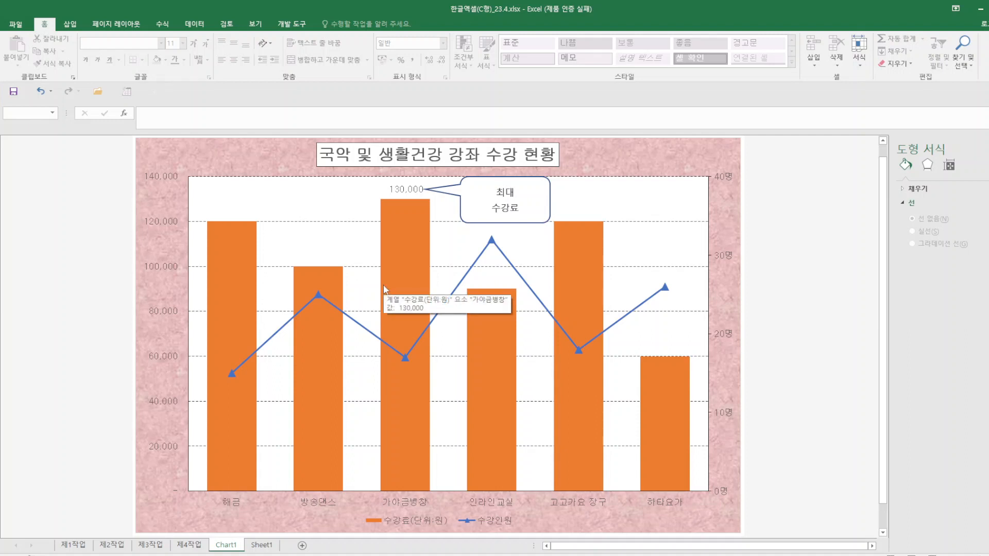